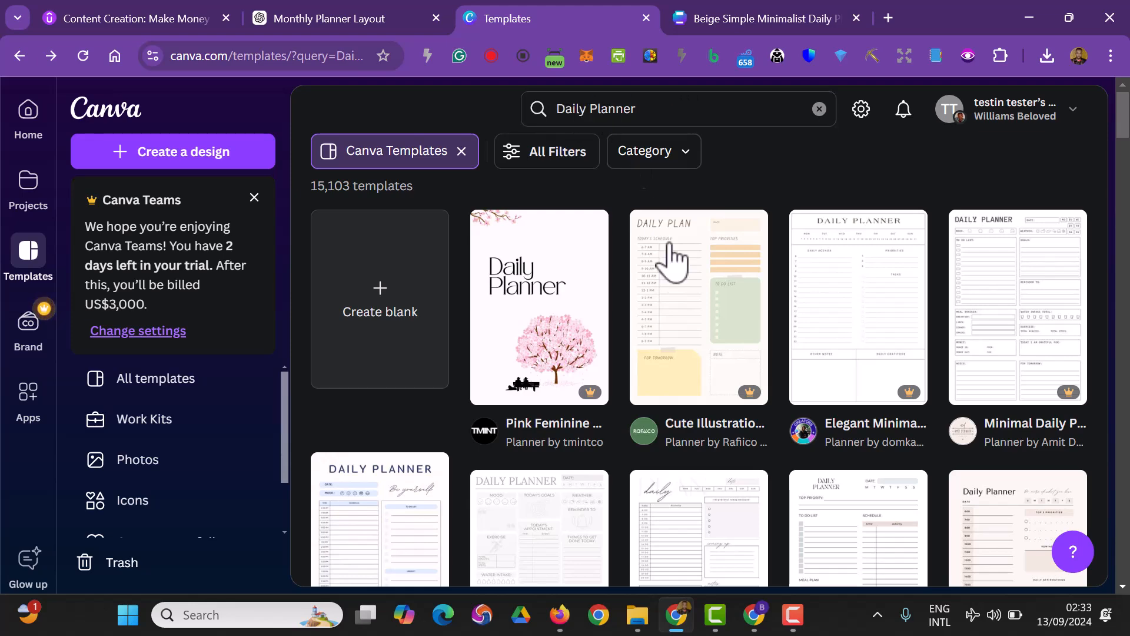
Compare the Daily Planner templates with the open beige planner design and ChatGPT's page size and section layout notes
scroll(688, 500, down, 3)
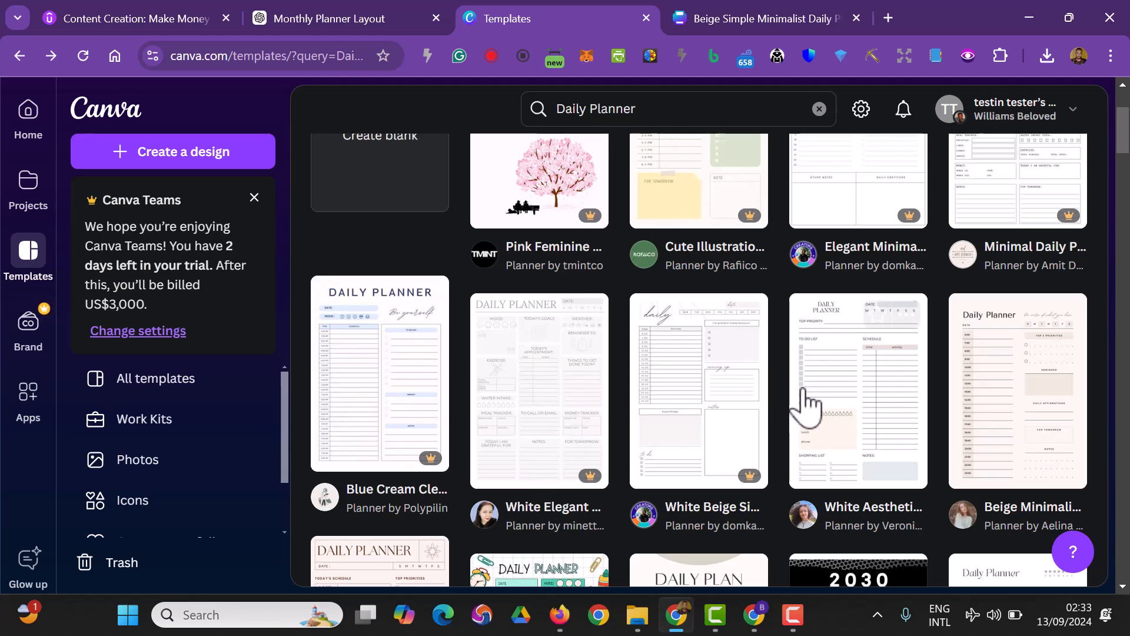
scroll(815, 412, down, 3)
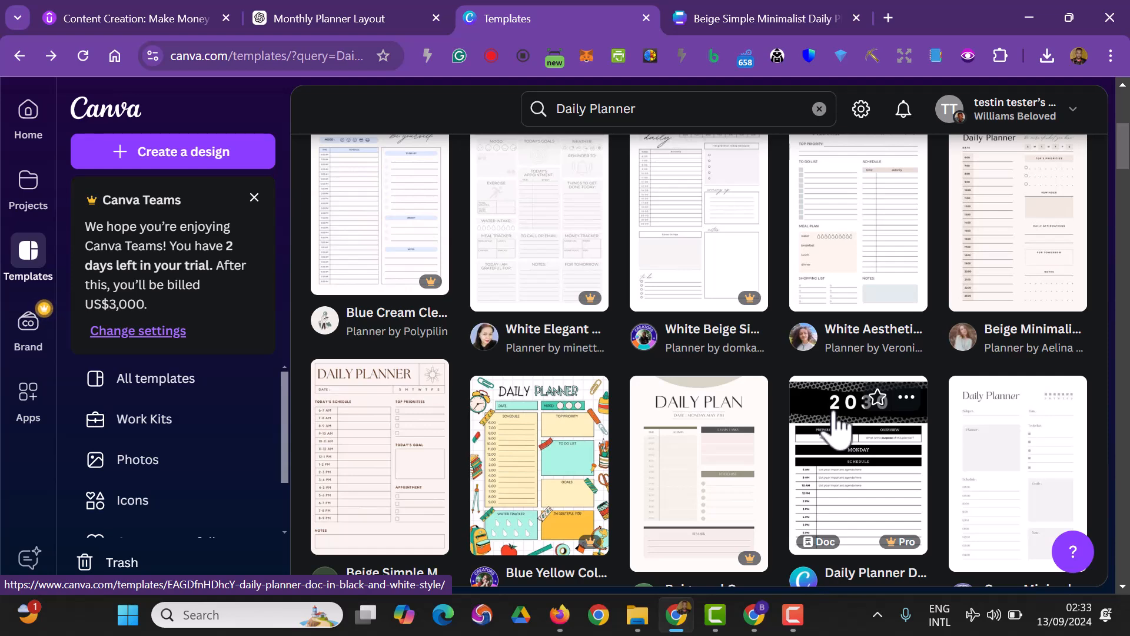
scroll(839, 421, up, 5)
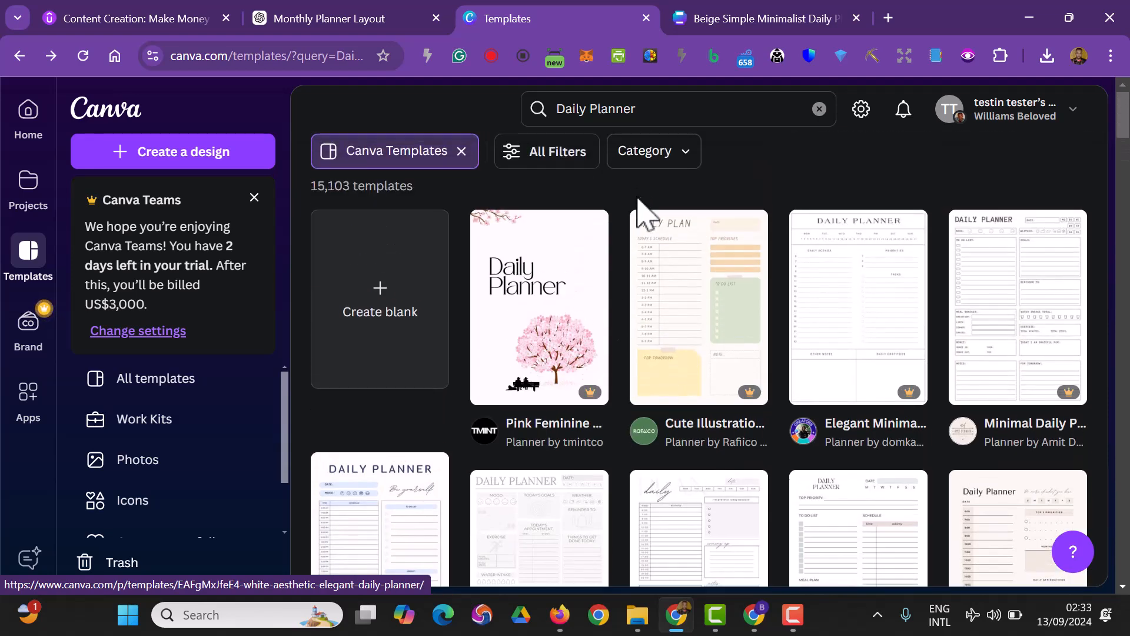
click(734, 16)
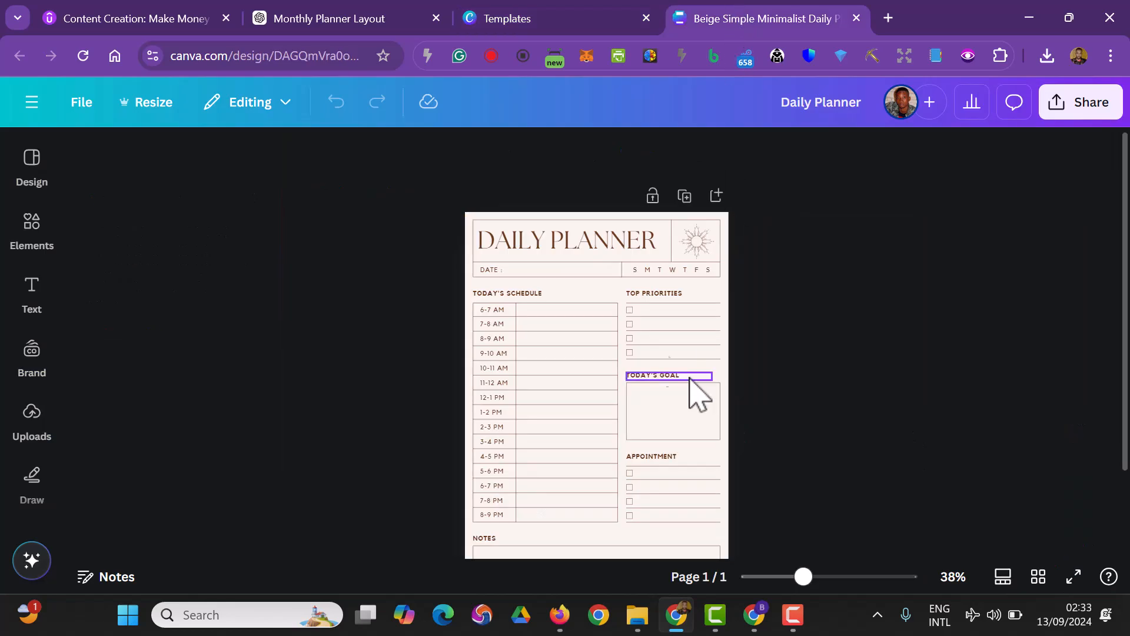
click(565, 15)
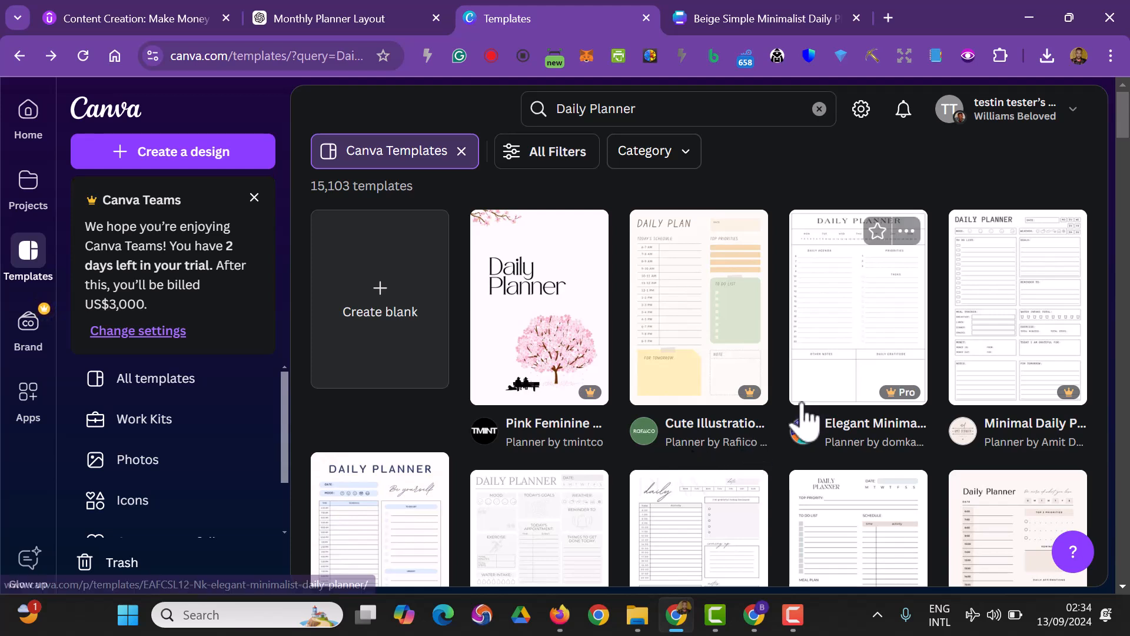
click(730, 17)
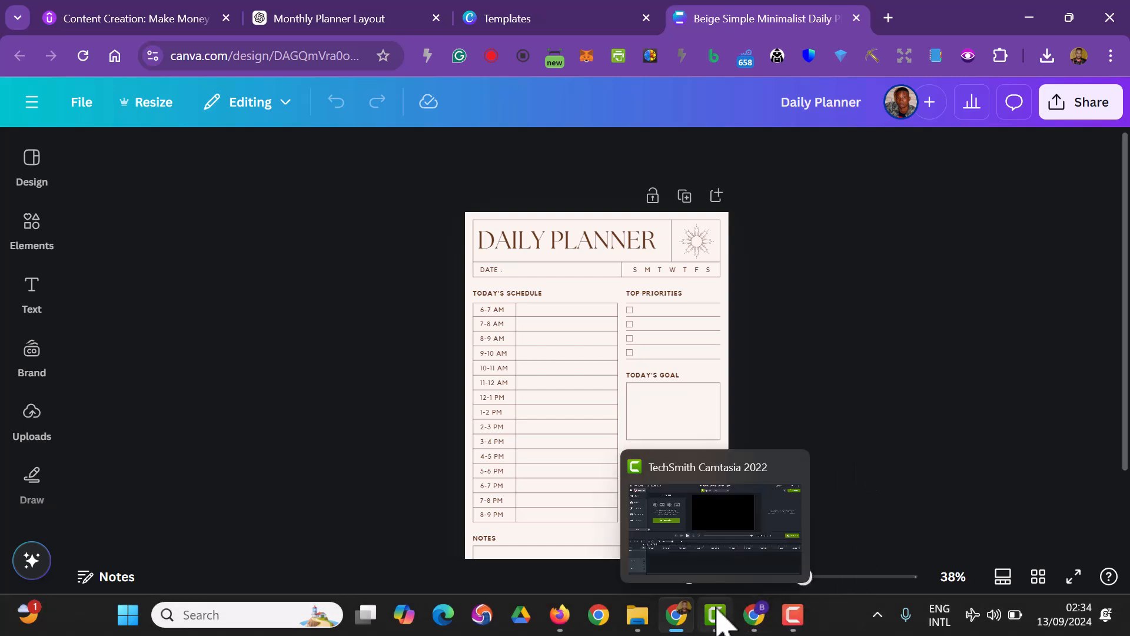
click(324, 8)
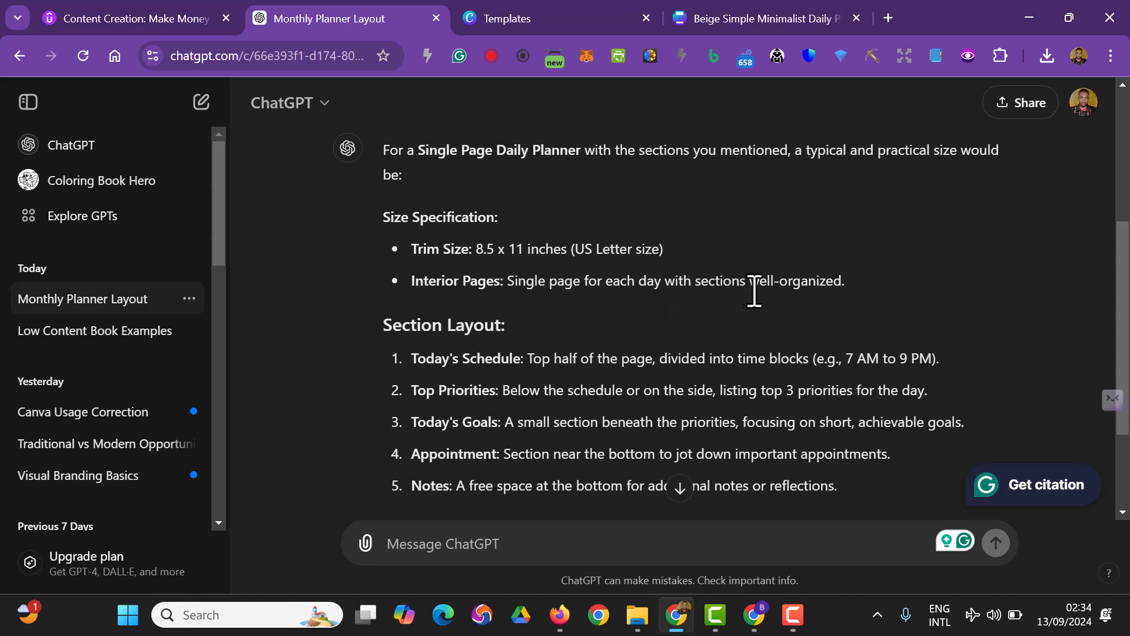
click(748, 17)
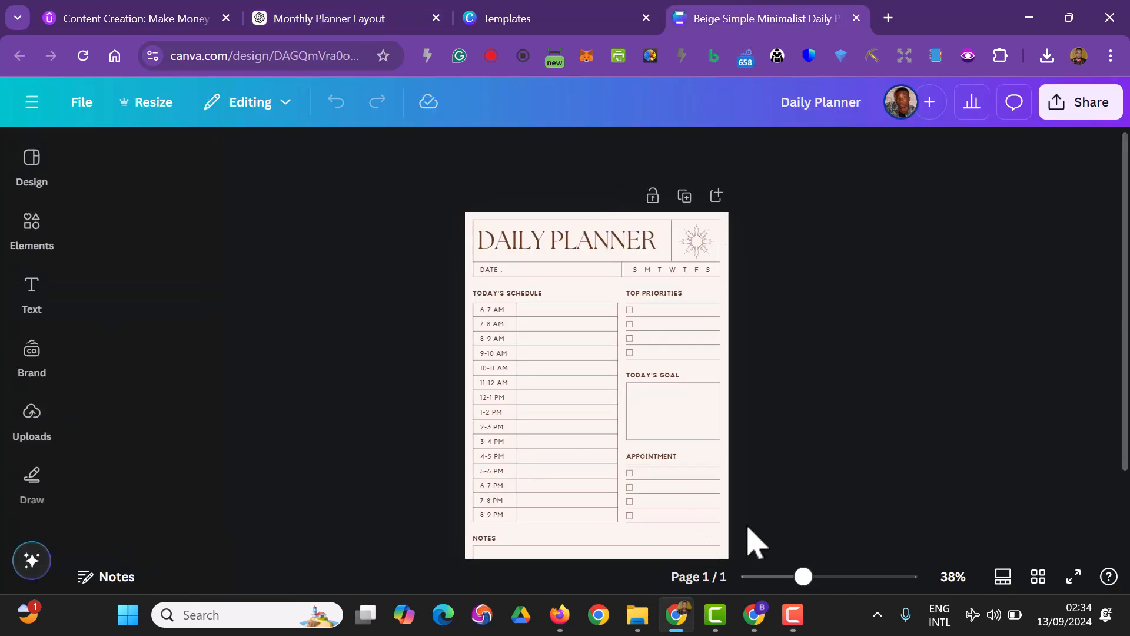
Delete the sun ornament, the DAILY PLANNER title, the vertical divider and the frame from the planner's header
mouse_move(805, 578)
mouse_down()
mouse_move(827, 579)
mouse_move(811, 580)
mouse_up()
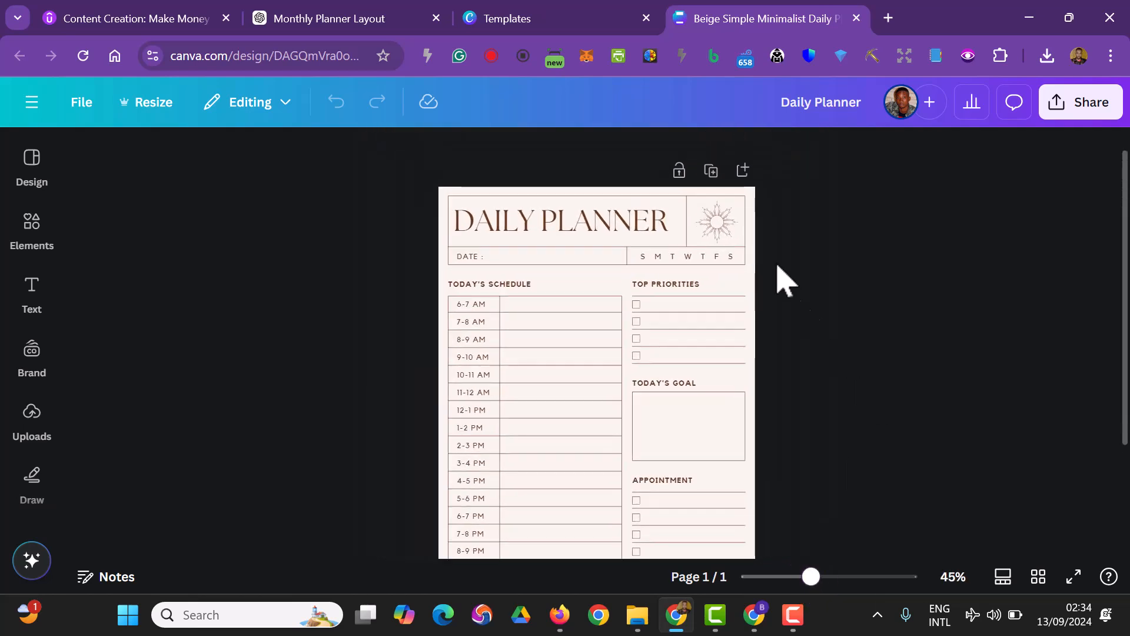
click(728, 222)
key(Delete)
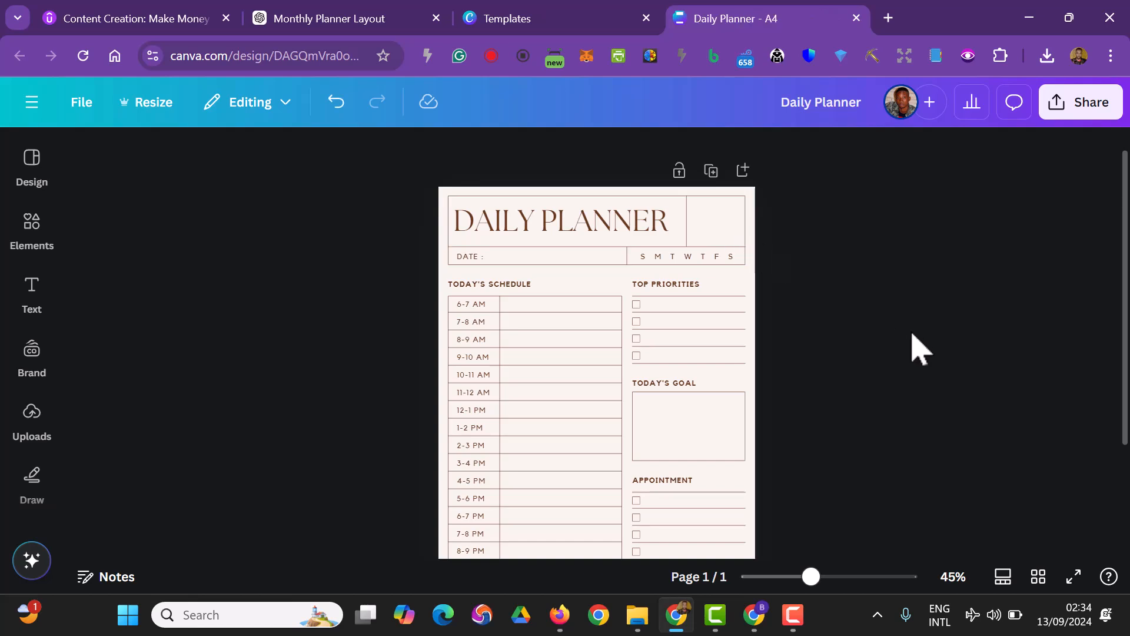
click(626, 231)
key(Delete)
click(687, 229)
key(Delete)
click(720, 215)
key(Delete)
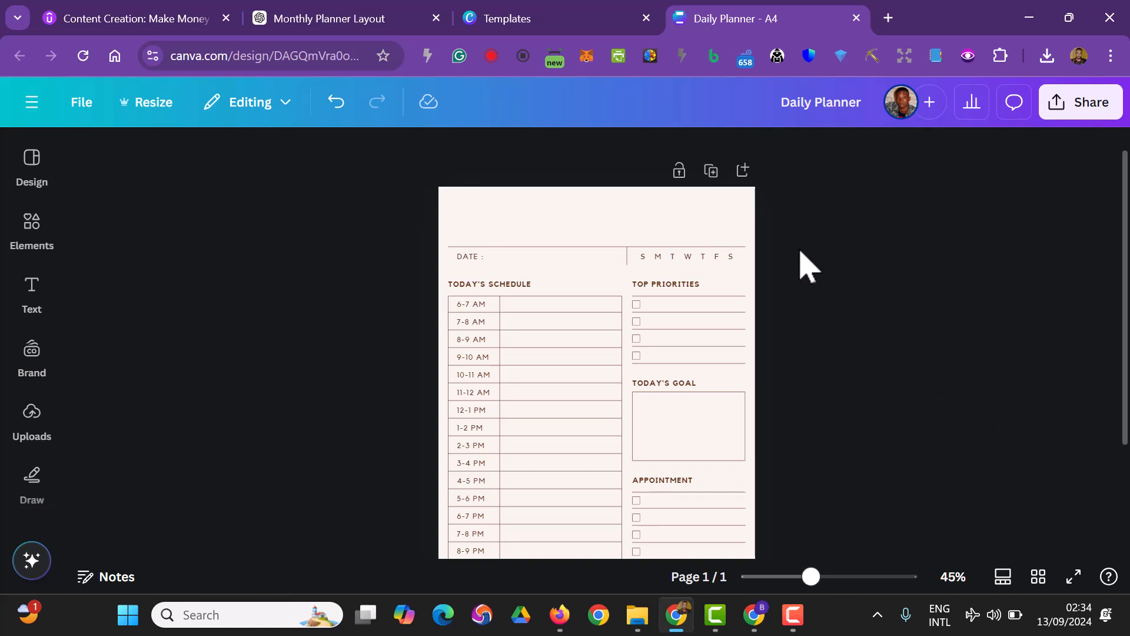
drag(784, 257, 448, 252)
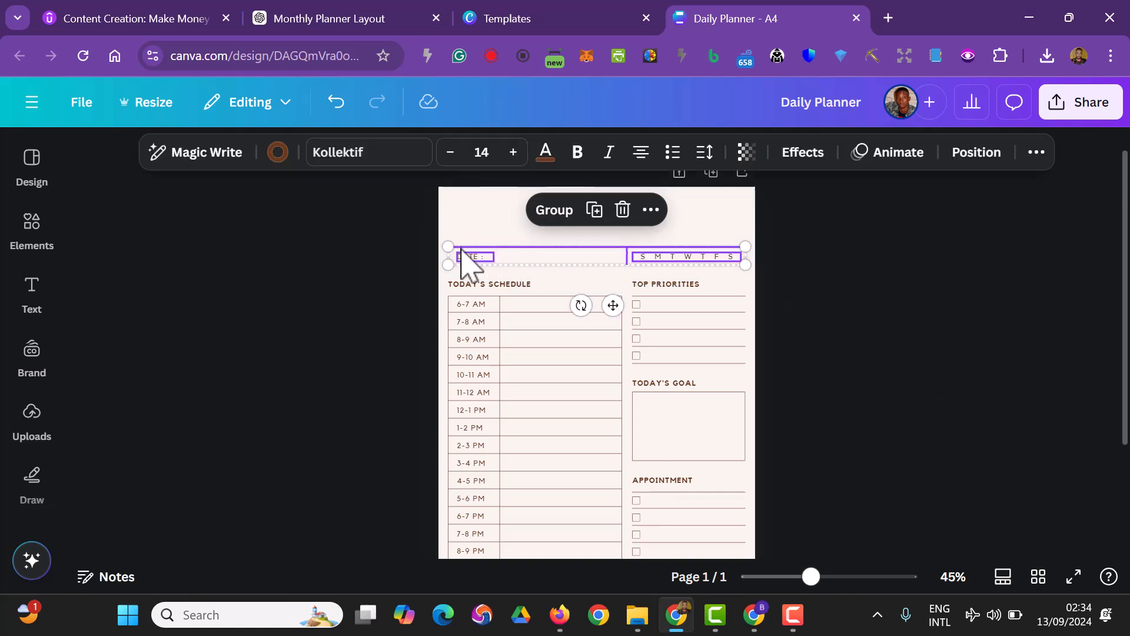
click(338, 388)
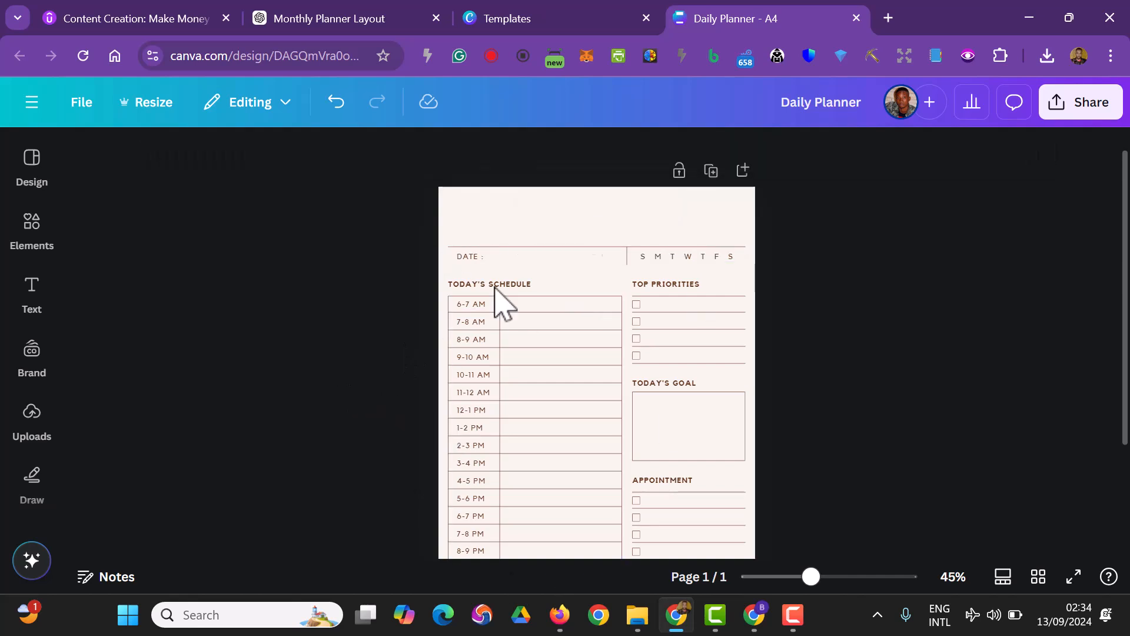
scroll(506, 451, down, 4)
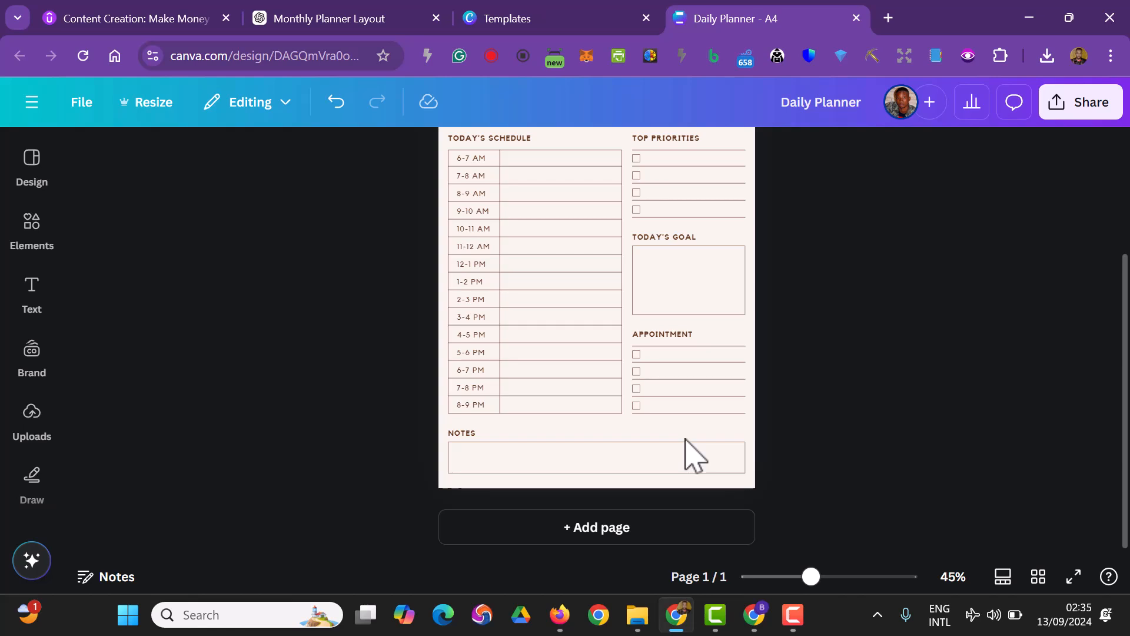
click(612, 528)
scroll(609, 535, up, 3)
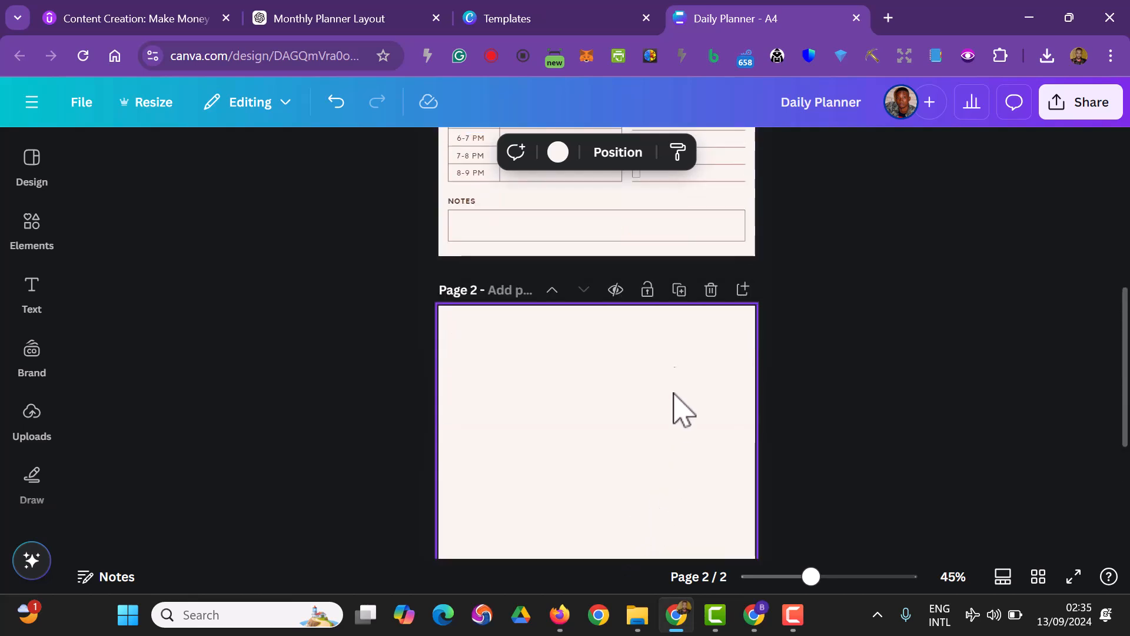
click(710, 289)
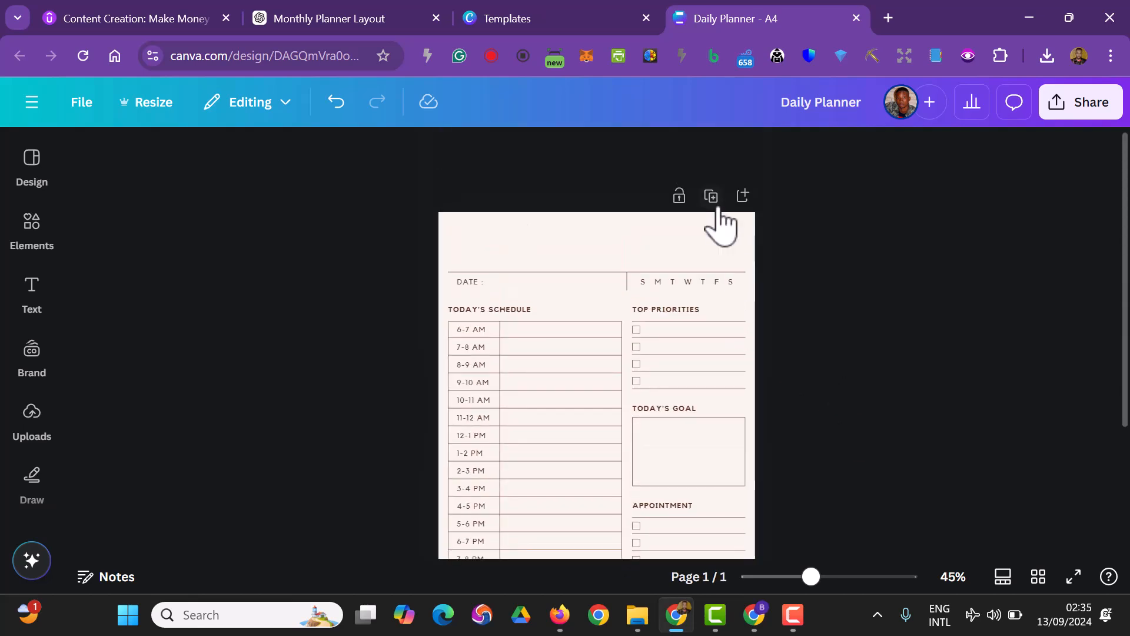
Duplicate the planner page as page 2 and return to page 1
click(712, 197)
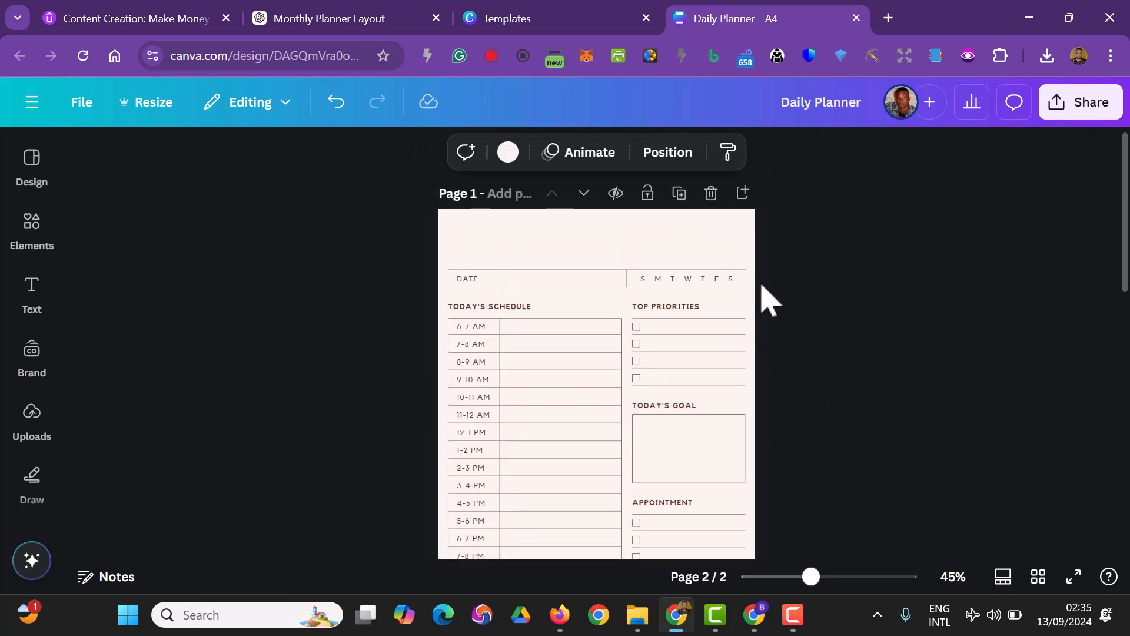
click(921, 511)
scroll(928, 486, up, 3)
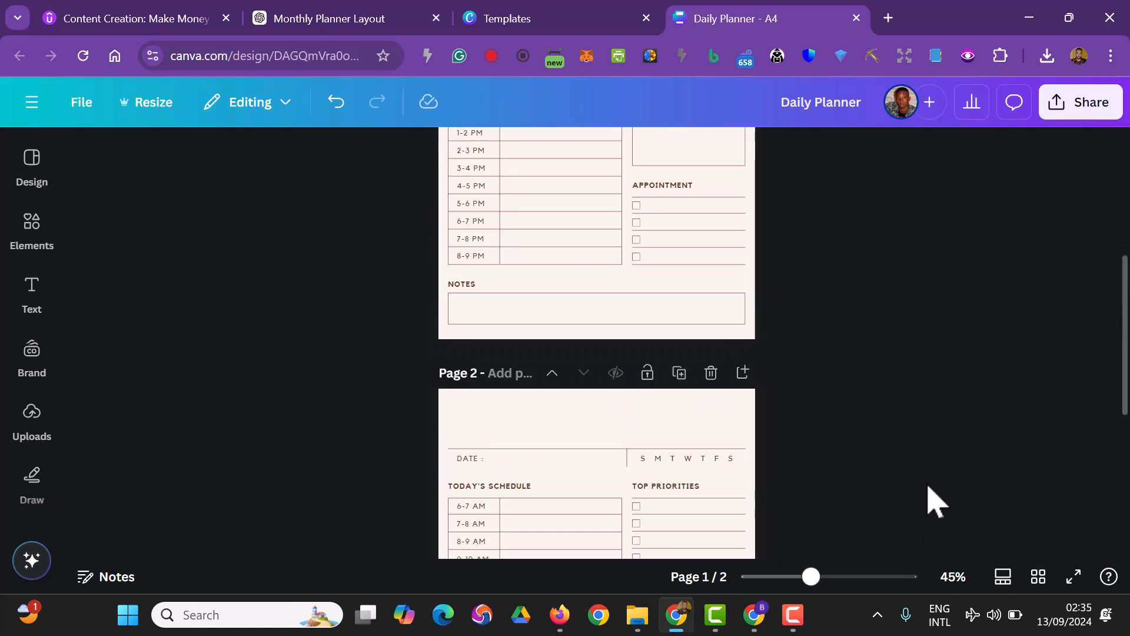
scroll(921, 504, up, 5)
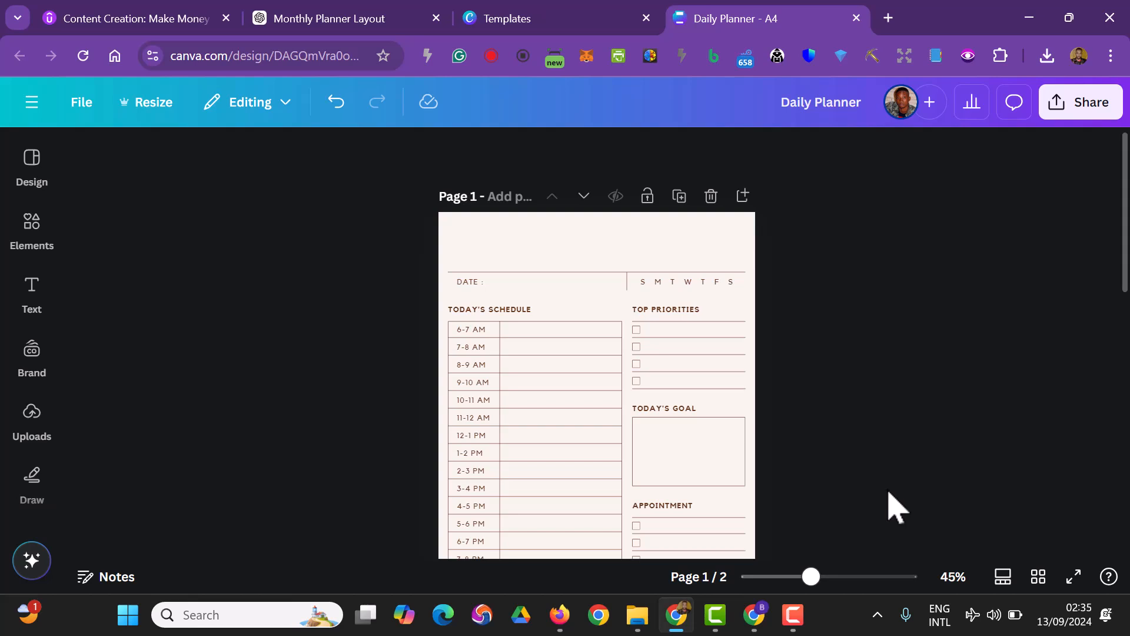
Delete the Notes box and its heading from page 1
scroll(897, 510, down, 2)
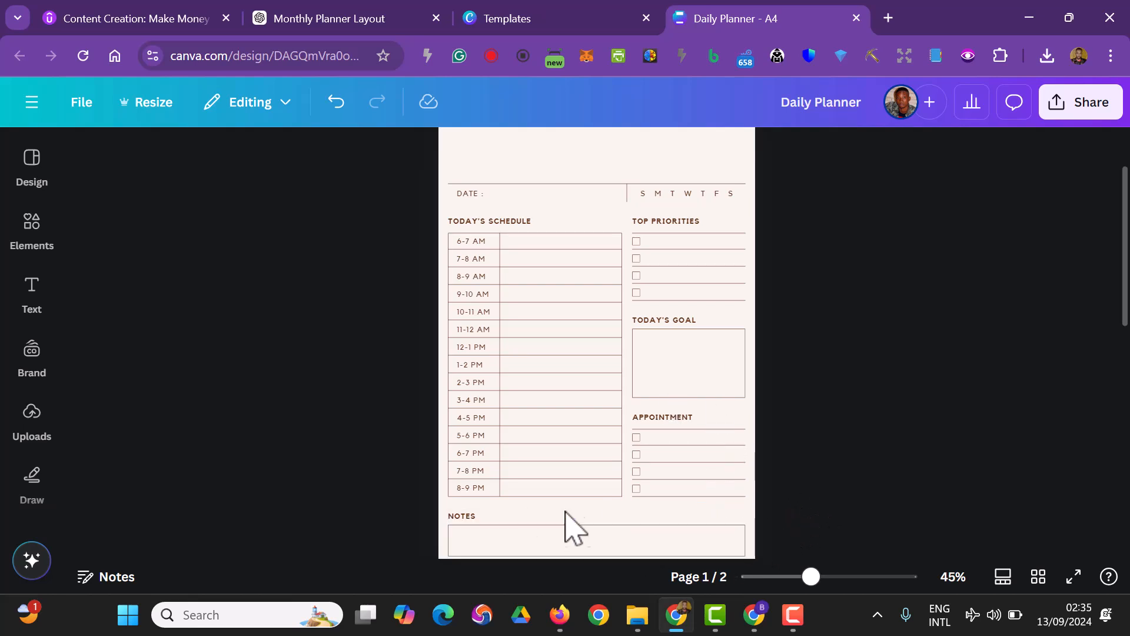
scroll(781, 500, down, 2)
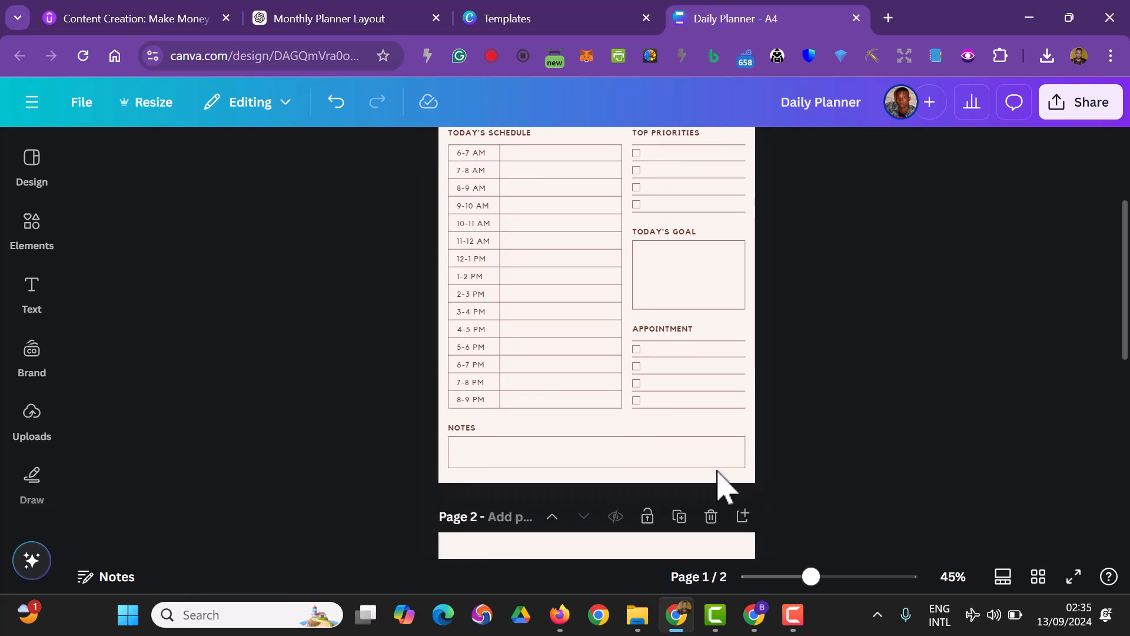
click(678, 455)
key(Delete)
click(475, 427)
key(Delete)
Delete the whole Appointment and Top Priorities checklist sections, including their headings, from page 1
drag(789, 433, 640, 328)
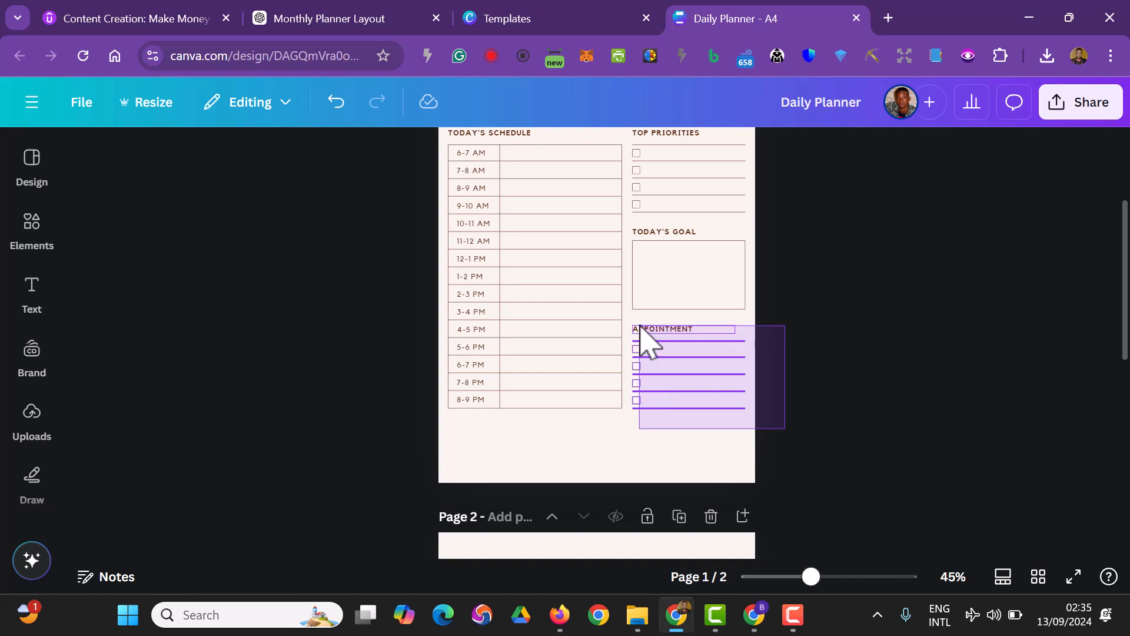
key(Delete)
scroll(932, 436, up, 3)
drag(772, 399, 630, 312)
key(Delete)
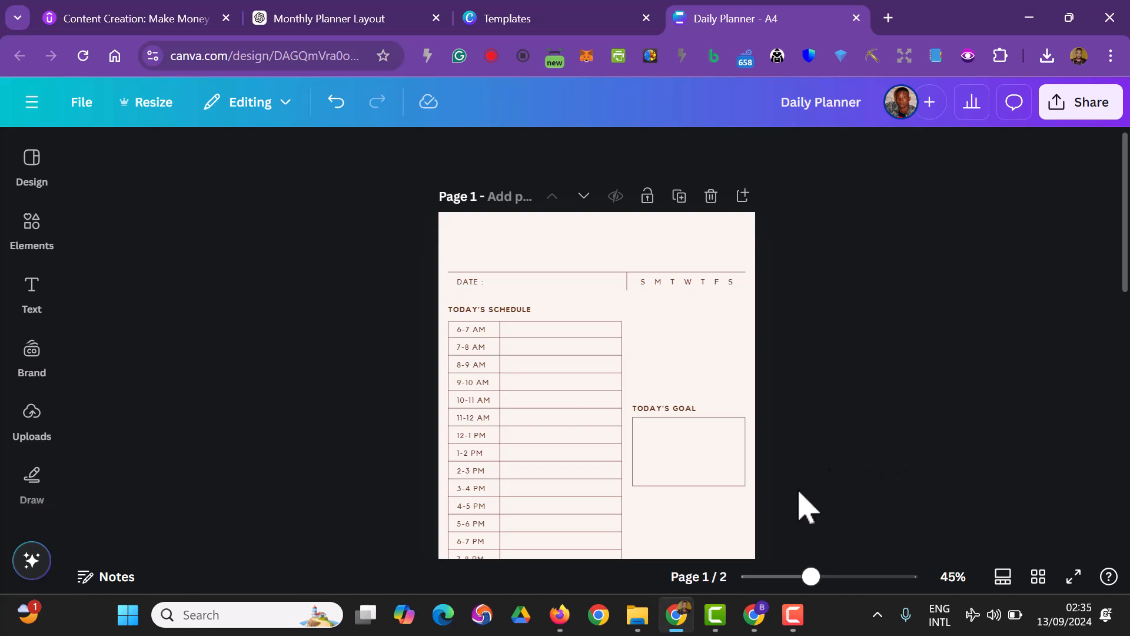
Move the Today's Goal heading and box together to just below the schedule table on page 1
scroll(804, 511, down, 2)
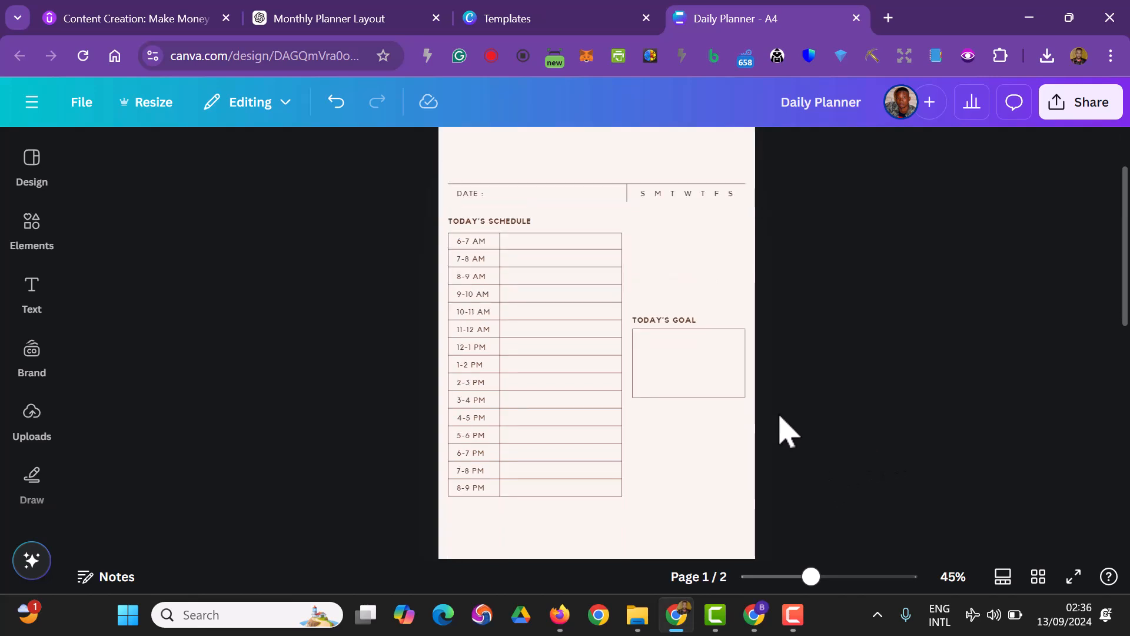
drag(772, 412, 644, 533)
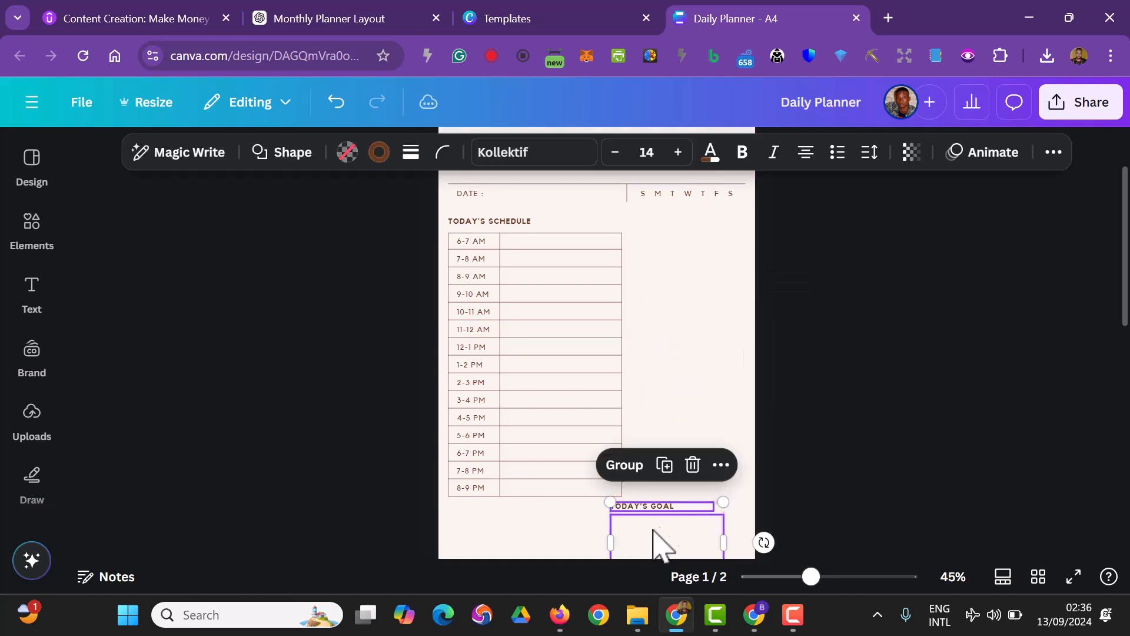
click(860, 491)
Change the schedule table's brown line colour to black and apply the change to all matching lines across the pages
scroll(605, 308, up, 2)
click(550, 325)
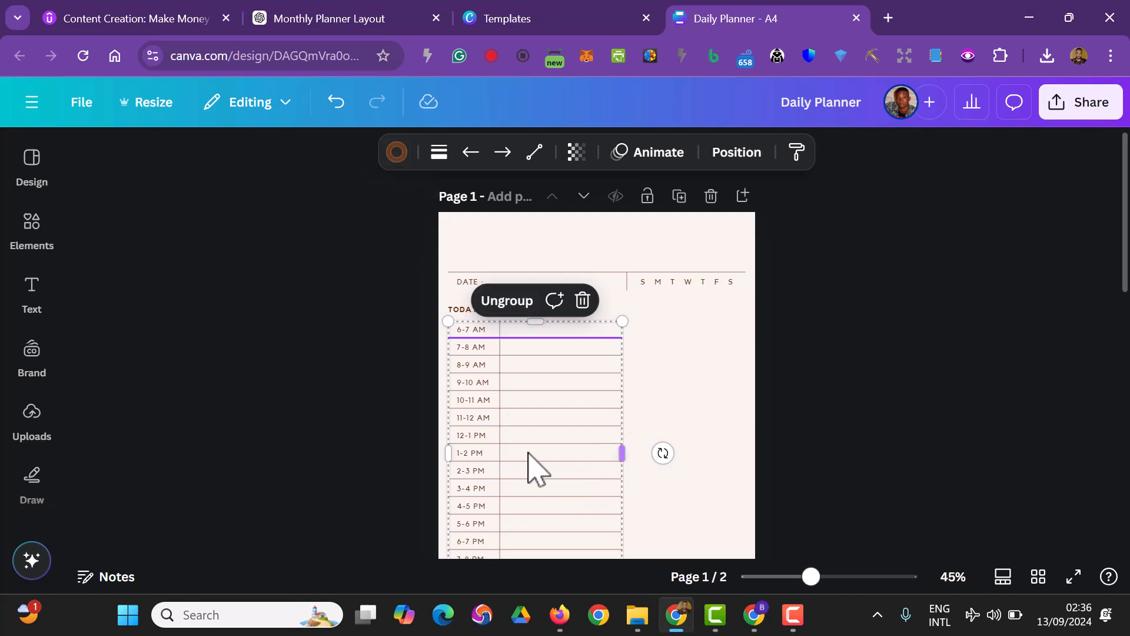
click(399, 162)
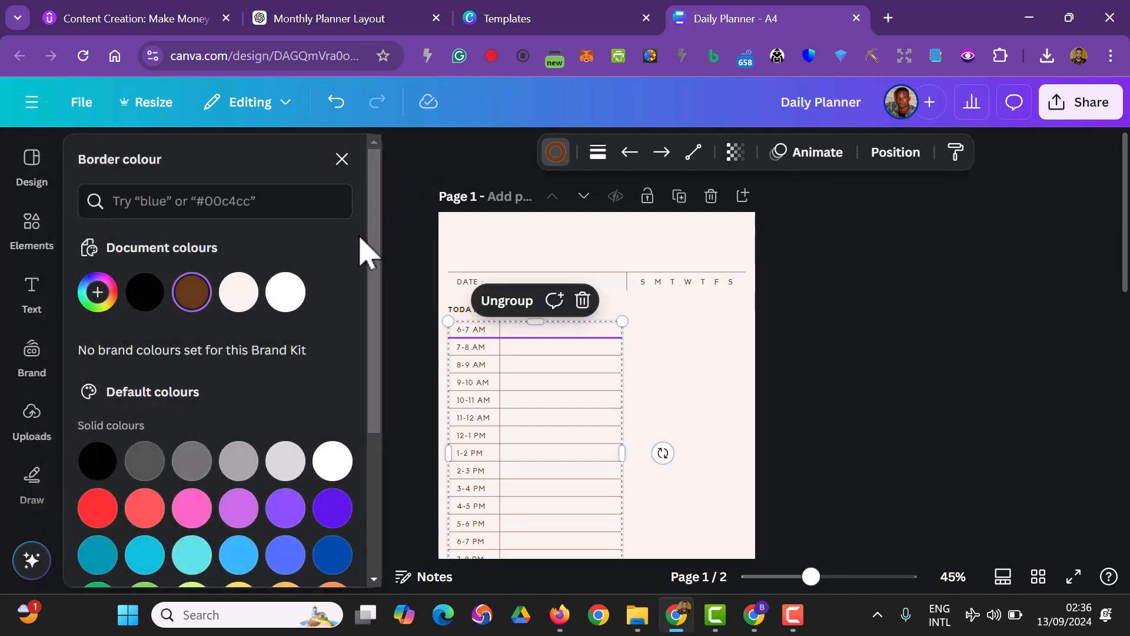
click(160, 294)
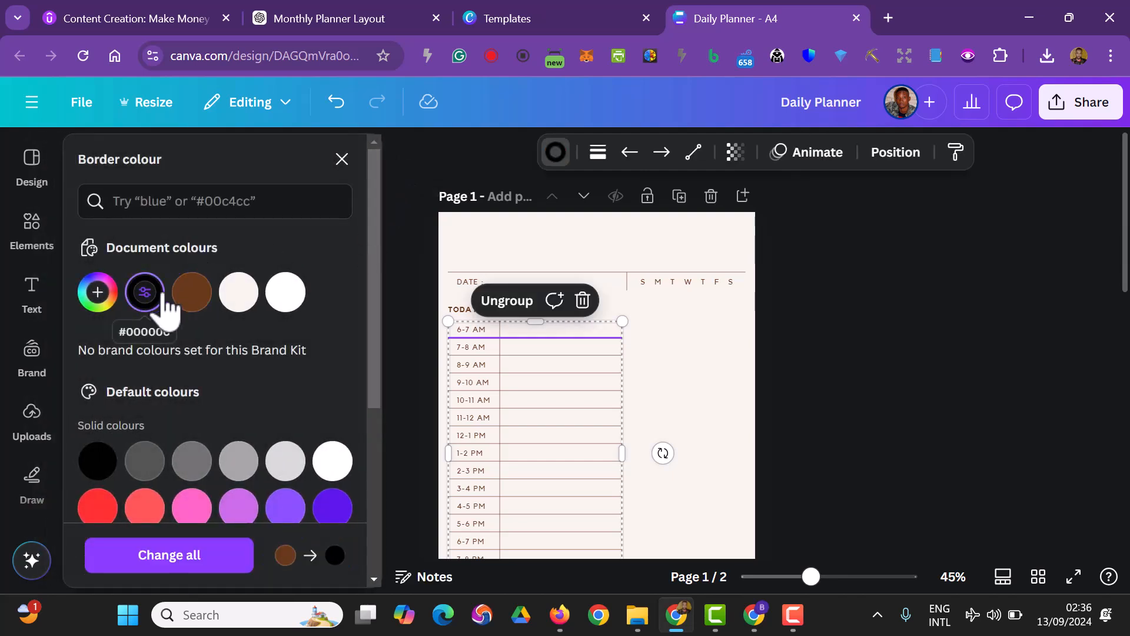
click(202, 558)
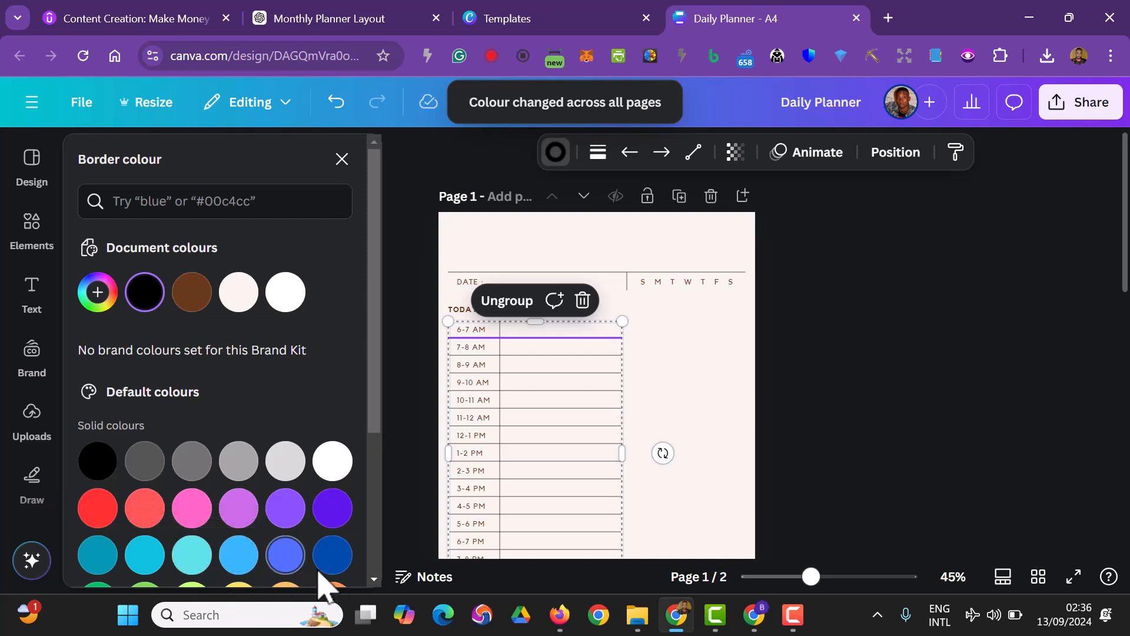
click(874, 443)
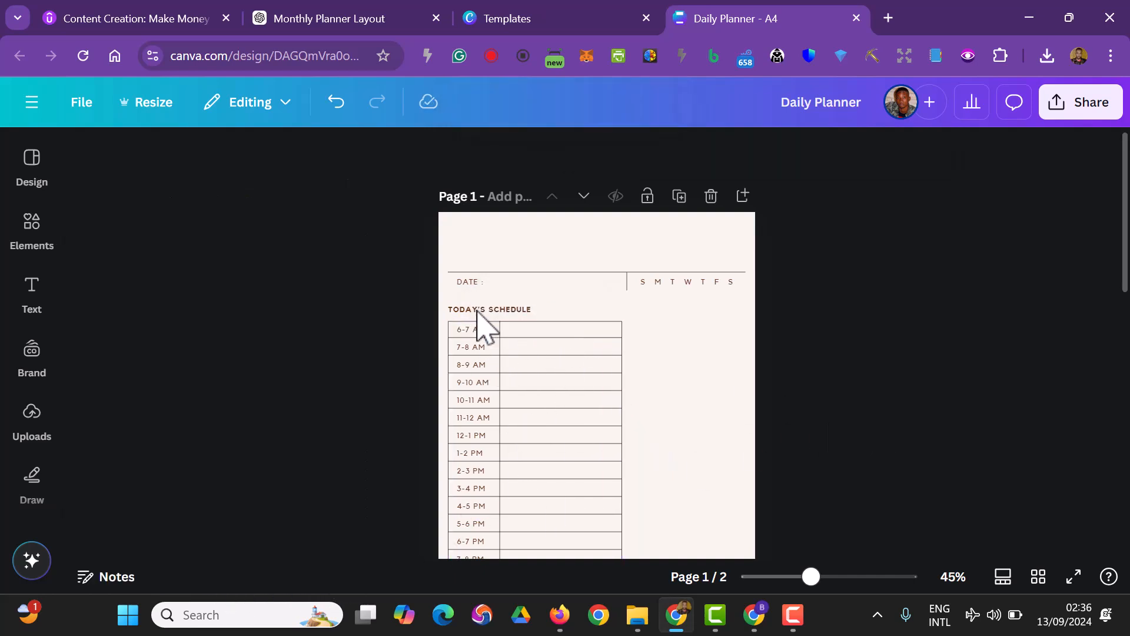
Change the DATE label's brown text colour to black and apply it to all matching text across the pages
click(469, 283)
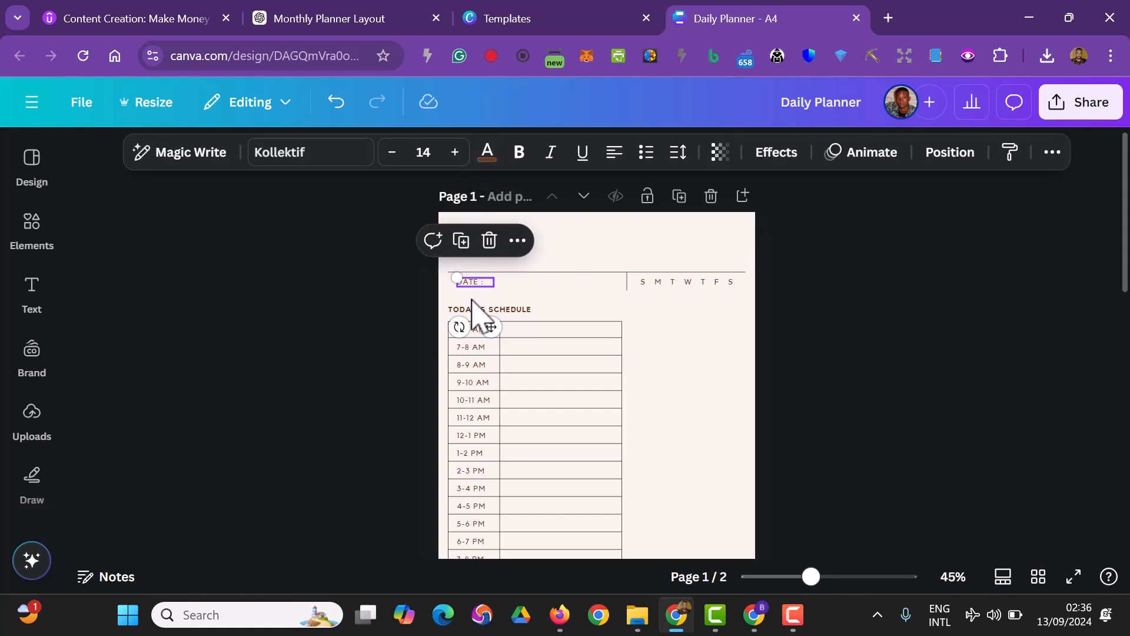
click(487, 154)
click(141, 291)
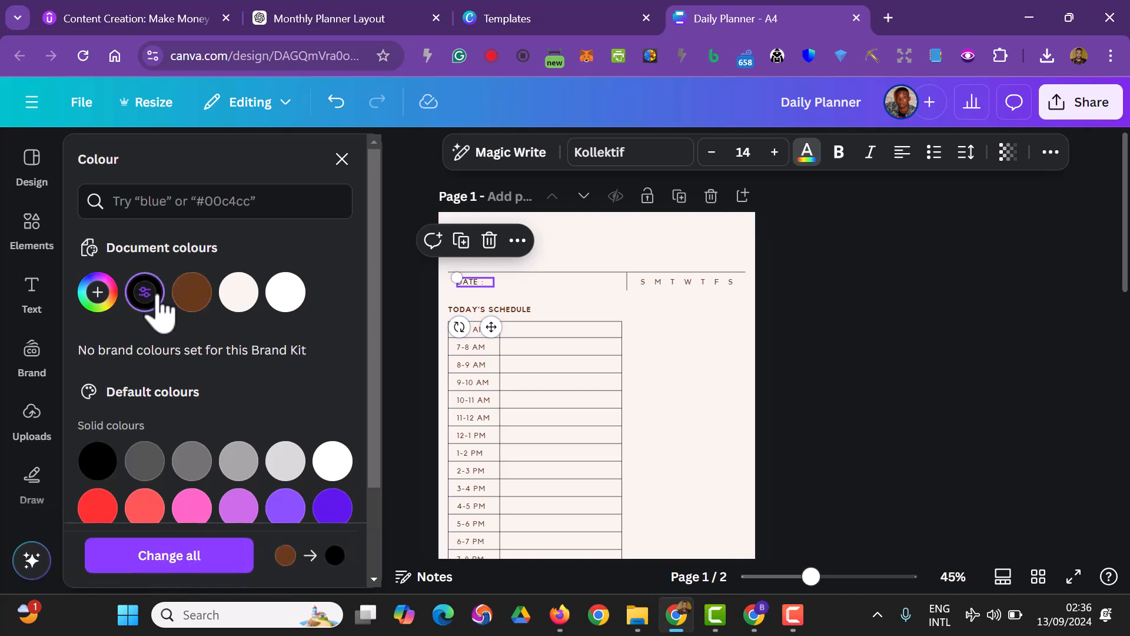
click(186, 556)
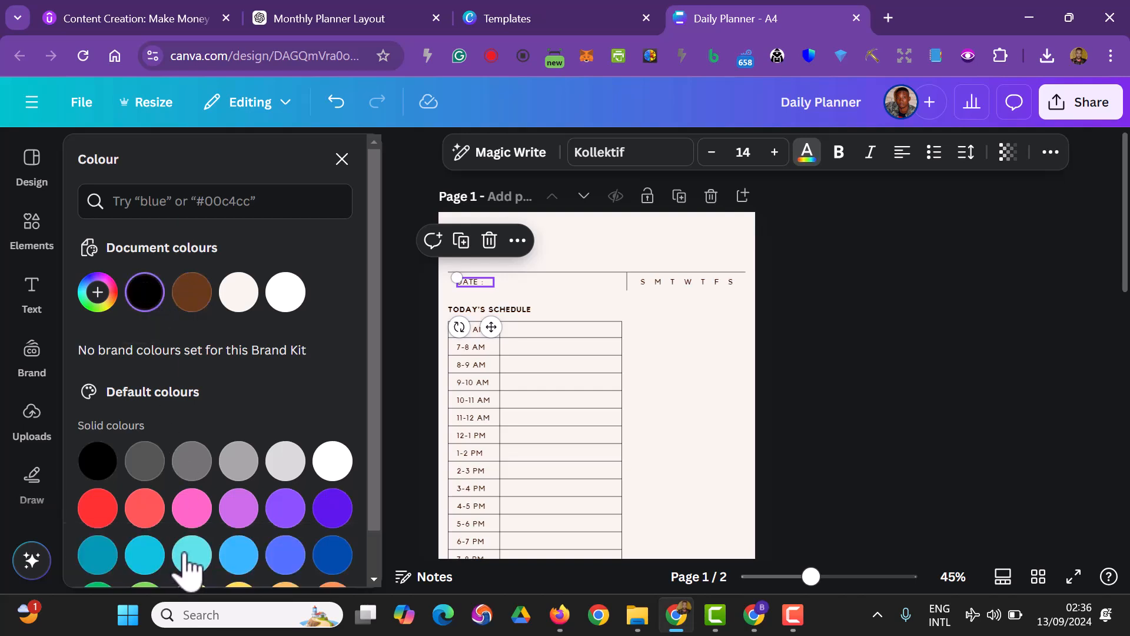
Move the Today's Goal heading and box together further below the schedule table on page 1
scroll(949, 450, down, 3)
scroll(959, 450, up, 2)
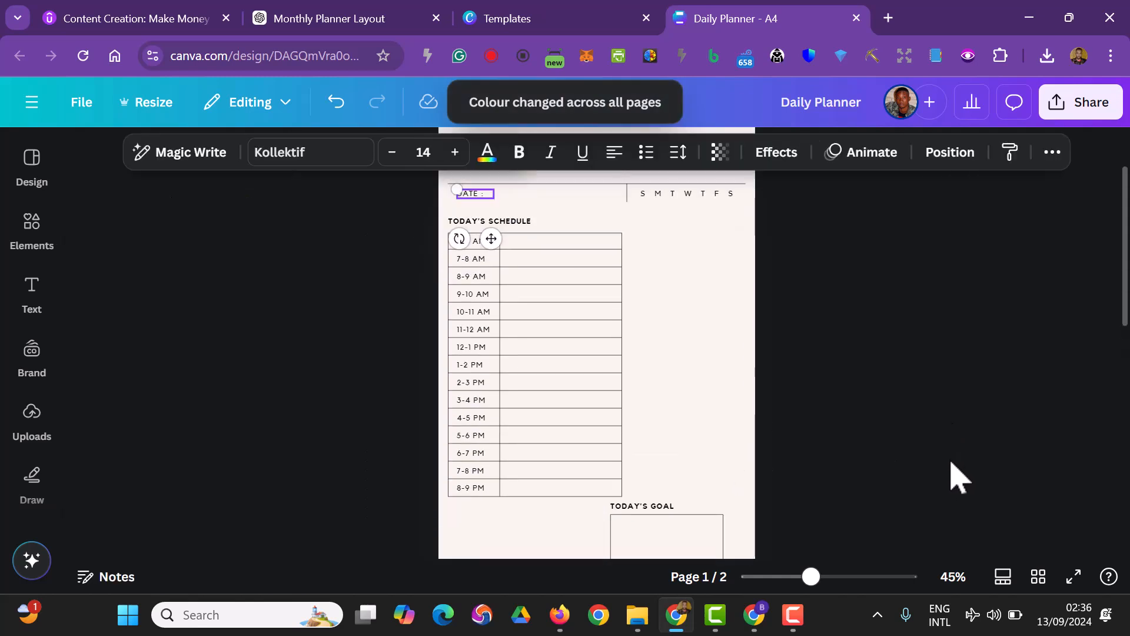
drag(661, 521, 633, 557)
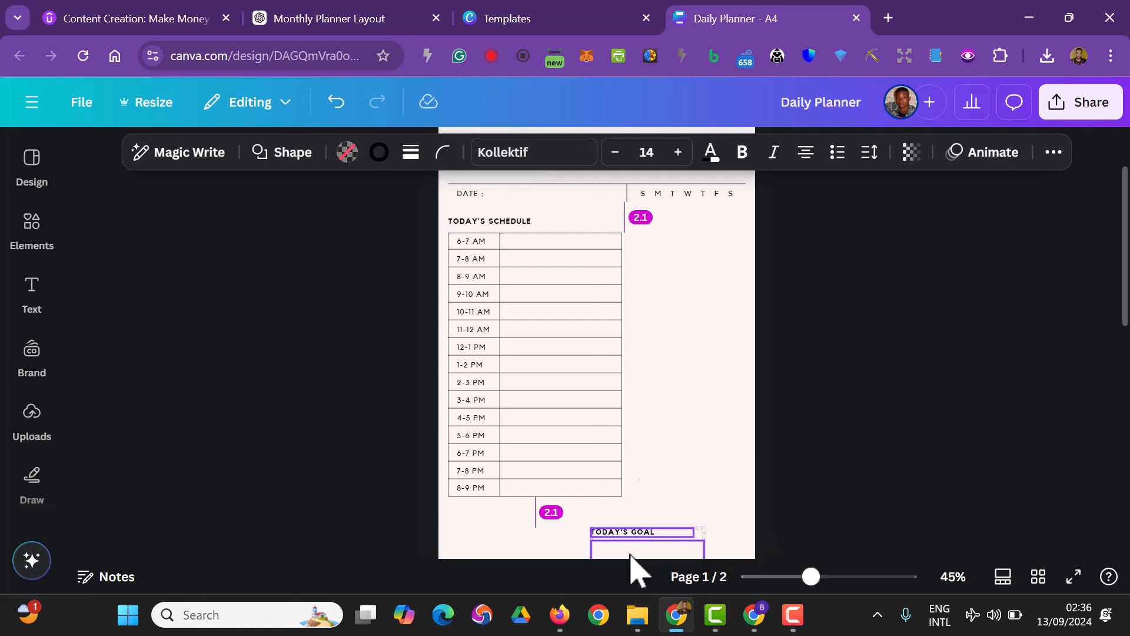
click(851, 512)
scroll(866, 514, up, 2)
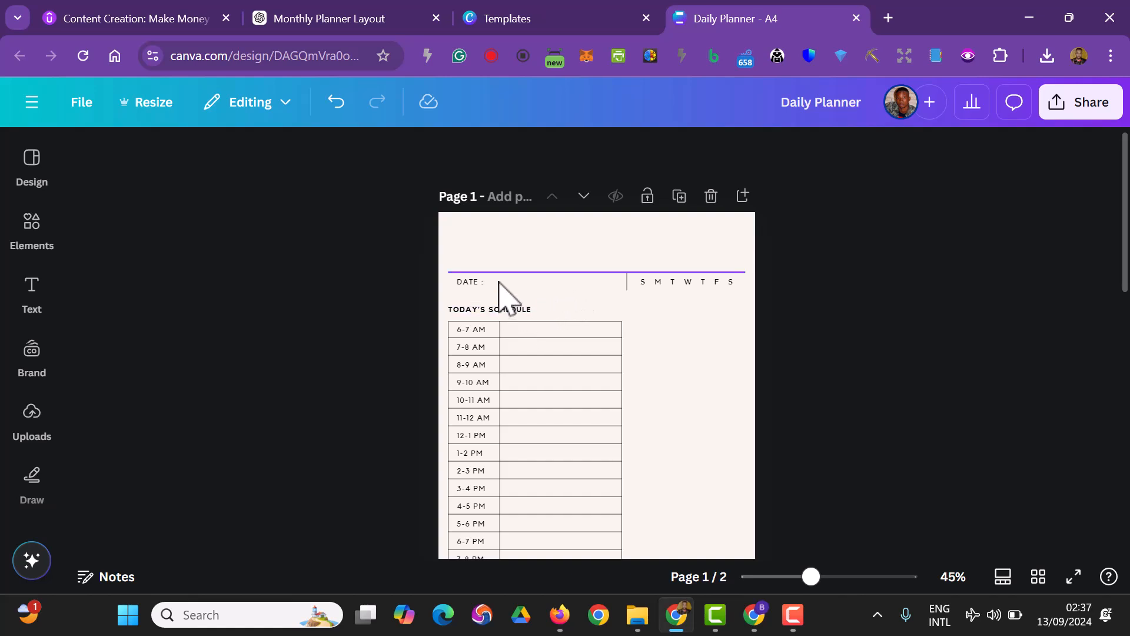
Delete the horizontal line above the DATE row on page 1
drag(761, 291, 449, 271)
drag(744, 288, 680, 274)
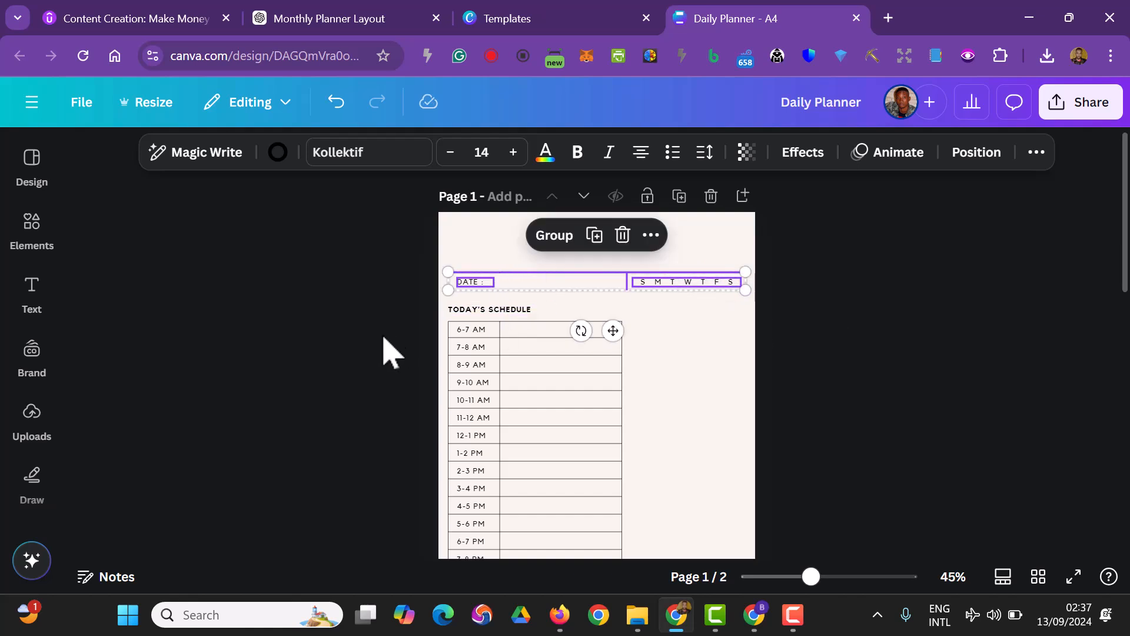
click(292, 352)
click(568, 277)
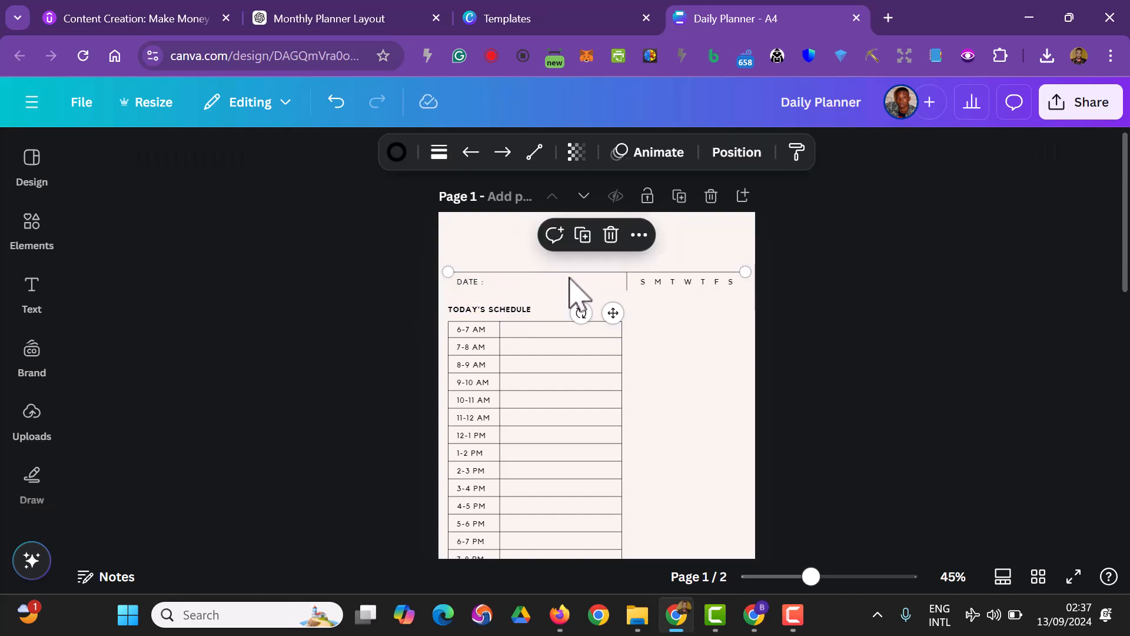
key(Delete)
Delete the short vertical divider between the DATE label and the weekday letters on page 1
click(627, 289)
click(832, 315)
drag(826, 298, 446, 272)
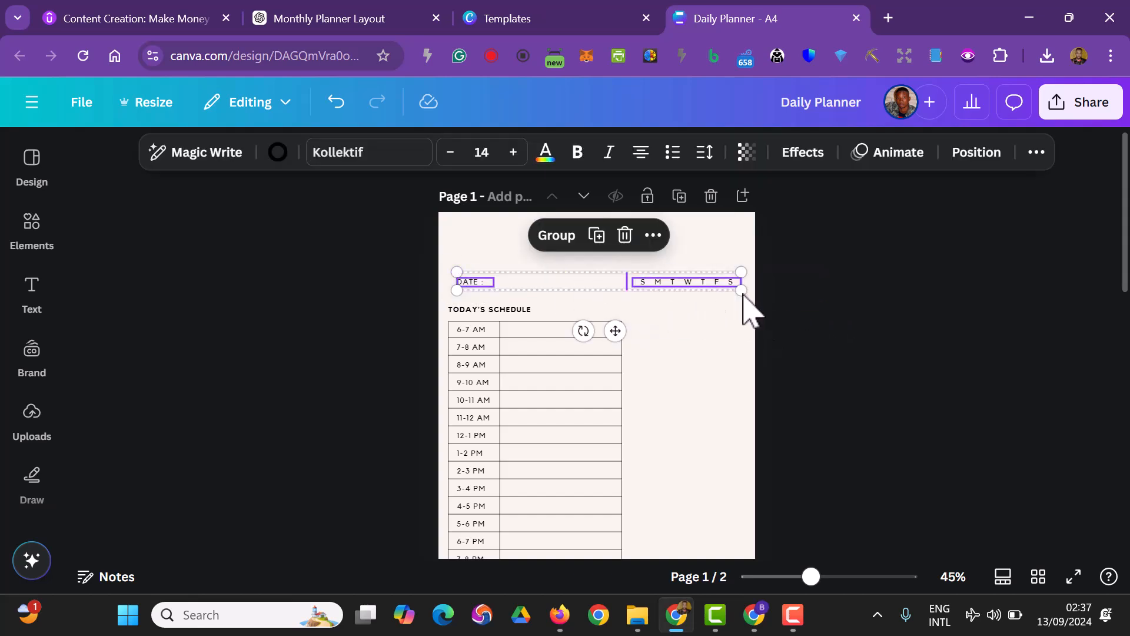
click(892, 362)
click(628, 287)
click(677, 285)
drag(803, 298, 424, 272)
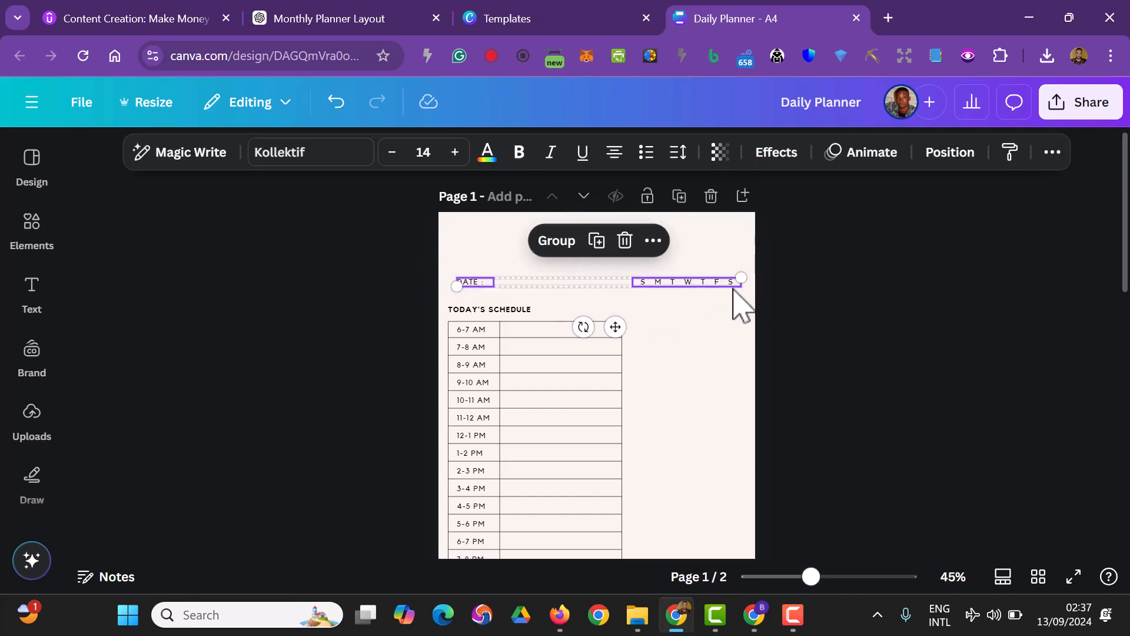
click(861, 386)
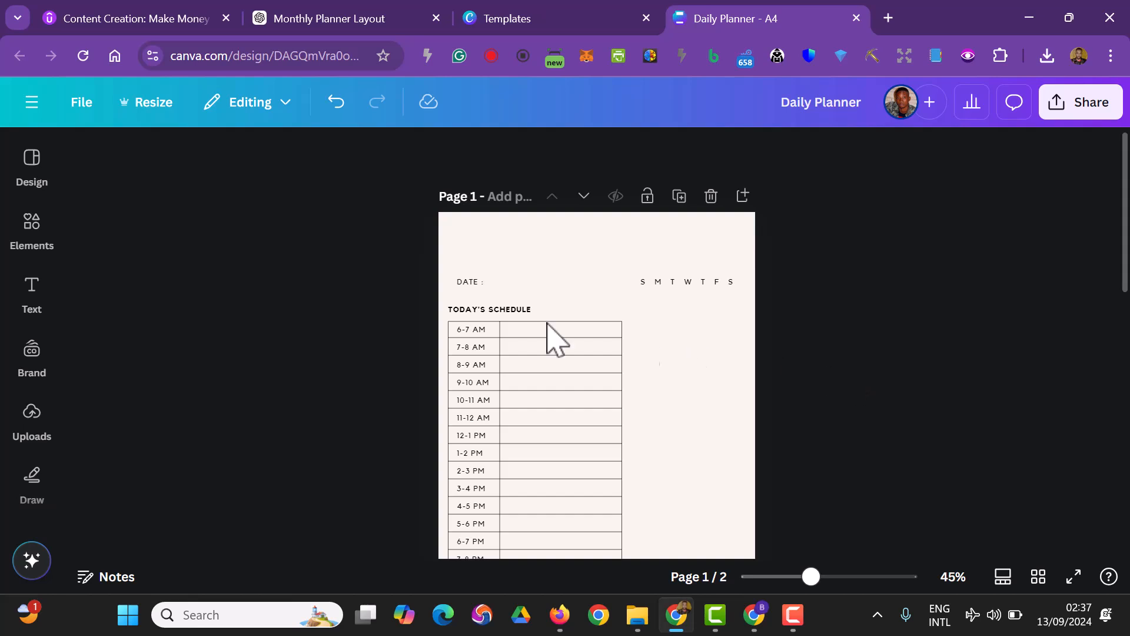
Move the DATE label and weekday letters up and inward on page 1, and align the Today's Schedule heading beneath the DATE label
drag(469, 284, 489, 260)
drag(676, 282, 649, 257)
click(807, 314)
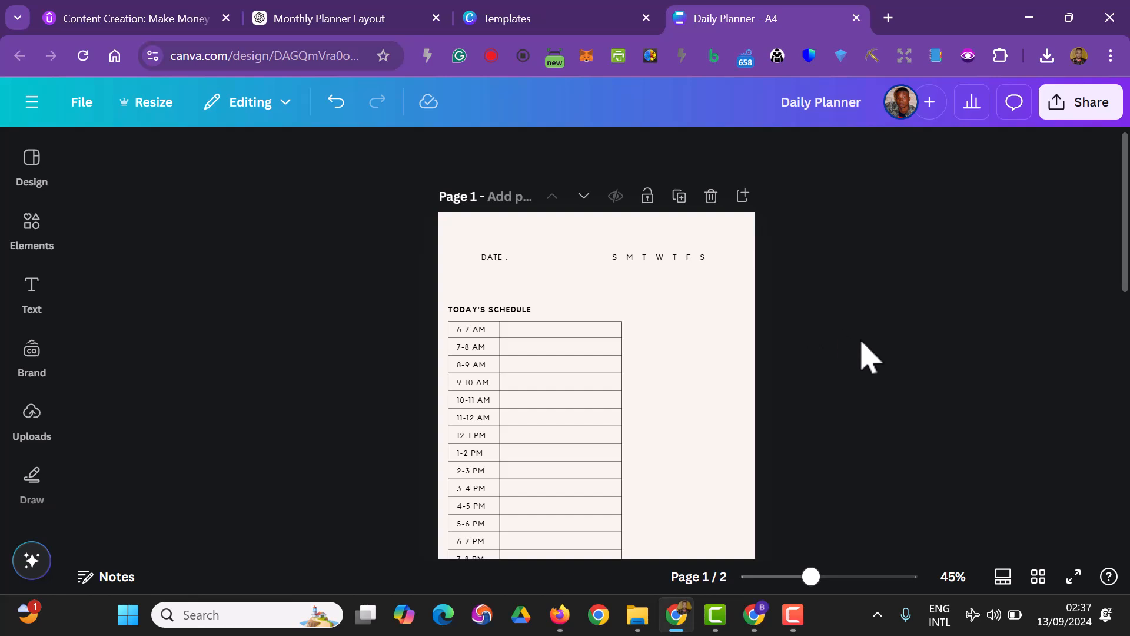
drag(479, 311, 507, 294)
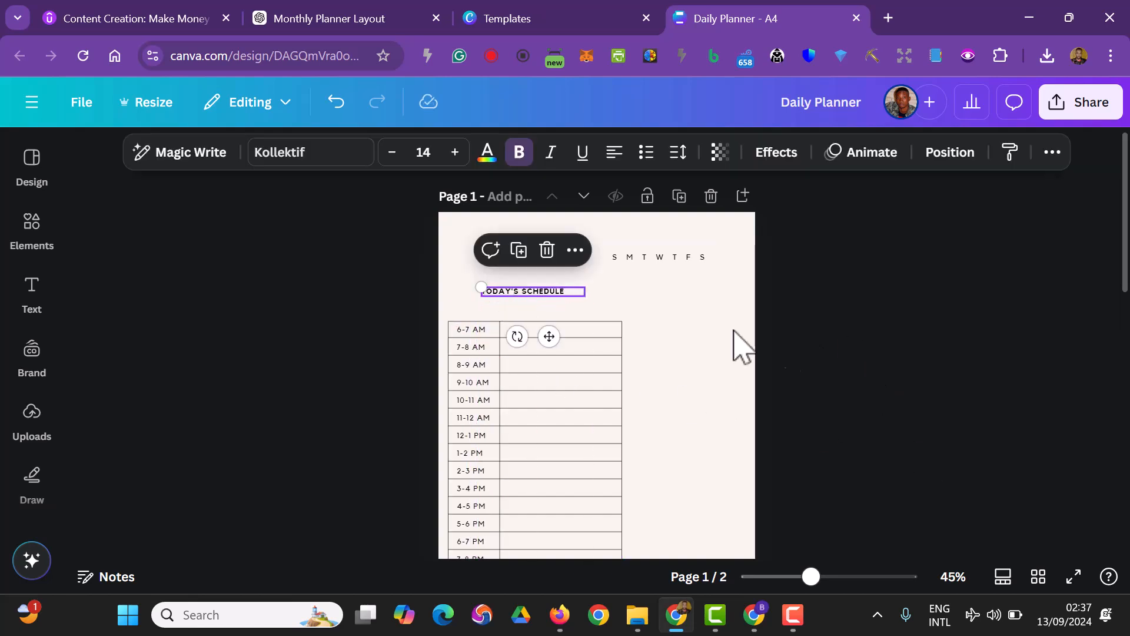
click(895, 378)
Move the whole schedule table inward under its heading and widen its outer frame so the table is centred on page 1
scroll(747, 533, down, 2)
drag(770, 510, 444, 222)
drag(538, 321, 571, 316)
drag(656, 356, 721, 366)
click(867, 412)
scroll(867, 412, up, 1)
scroll(877, 424, down, 1)
Ungroup the schedule table's elements on page 1
click(635, 245)
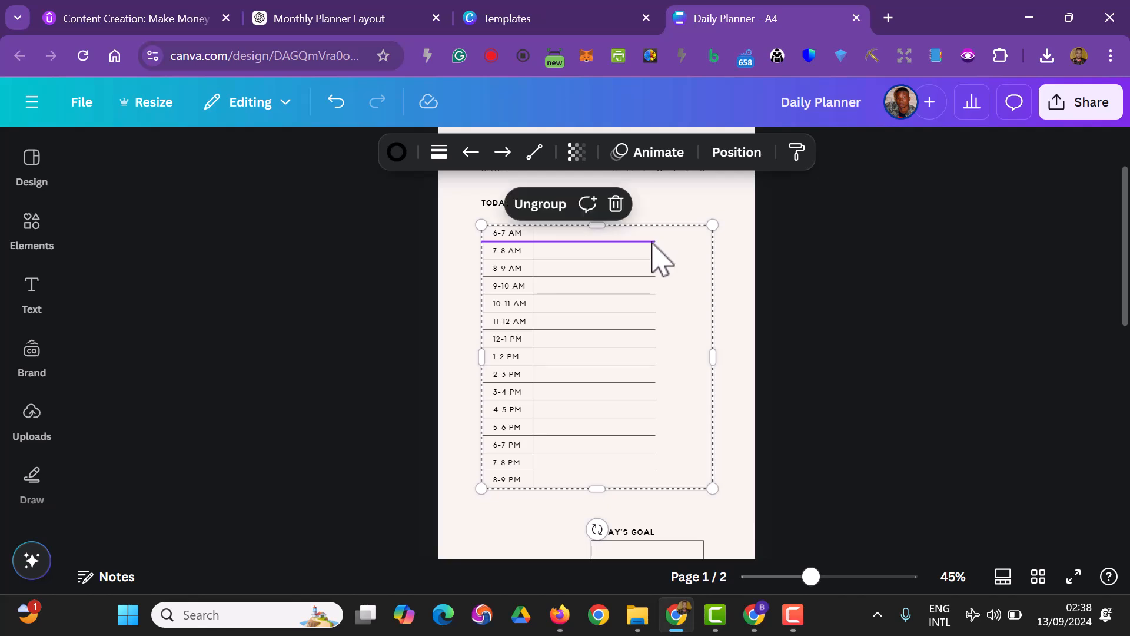
click(539, 205)
click(390, 331)
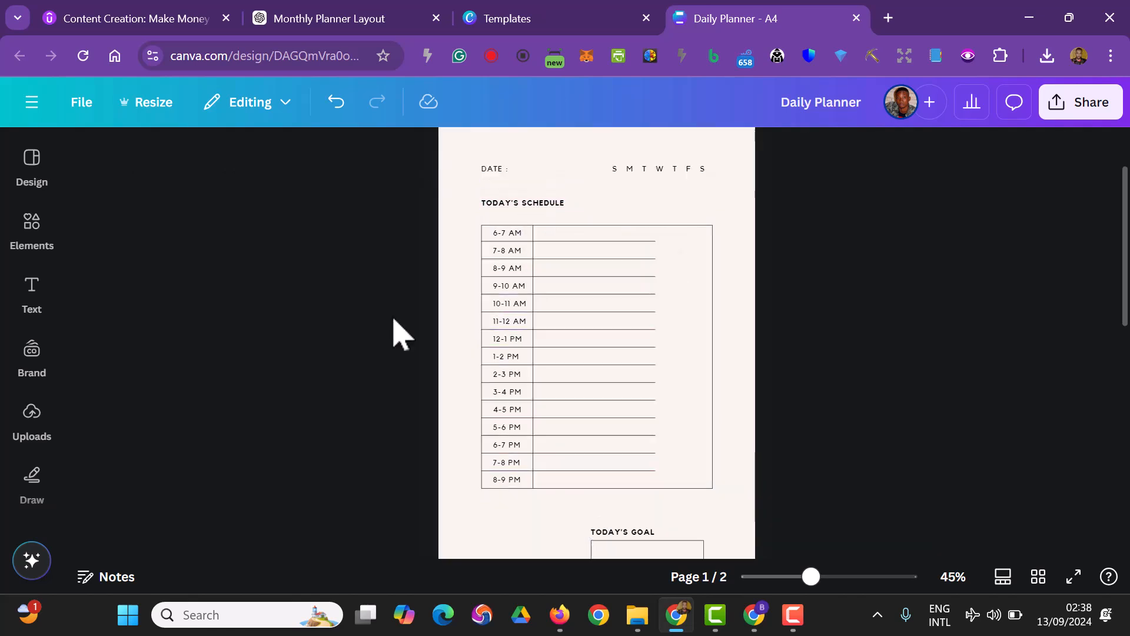
Extend the row lines below the 6-7 AM through 12-1 PM slots horizontally to the widened frame's right edge
click(584, 241)
drag(654, 240, 713, 295)
click(651, 258)
click(655, 277)
click(654, 294)
click(650, 312)
drag(652, 312, 712, 347)
click(632, 331)
click(644, 346)
click(655, 365)
click(703, 368)
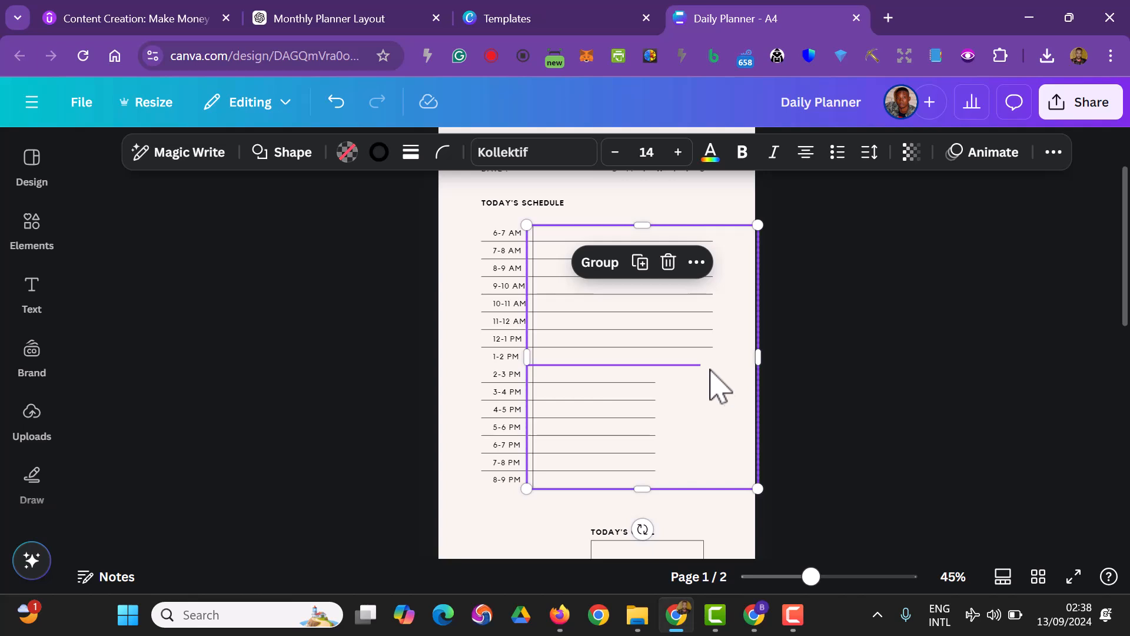
click(347, 115)
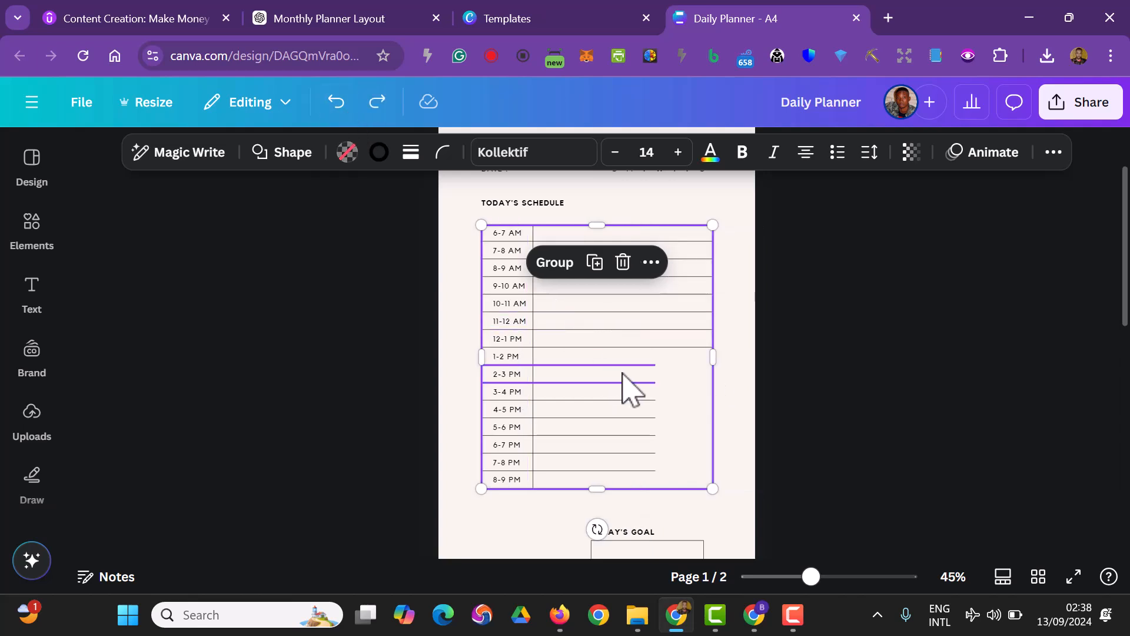
click(892, 456)
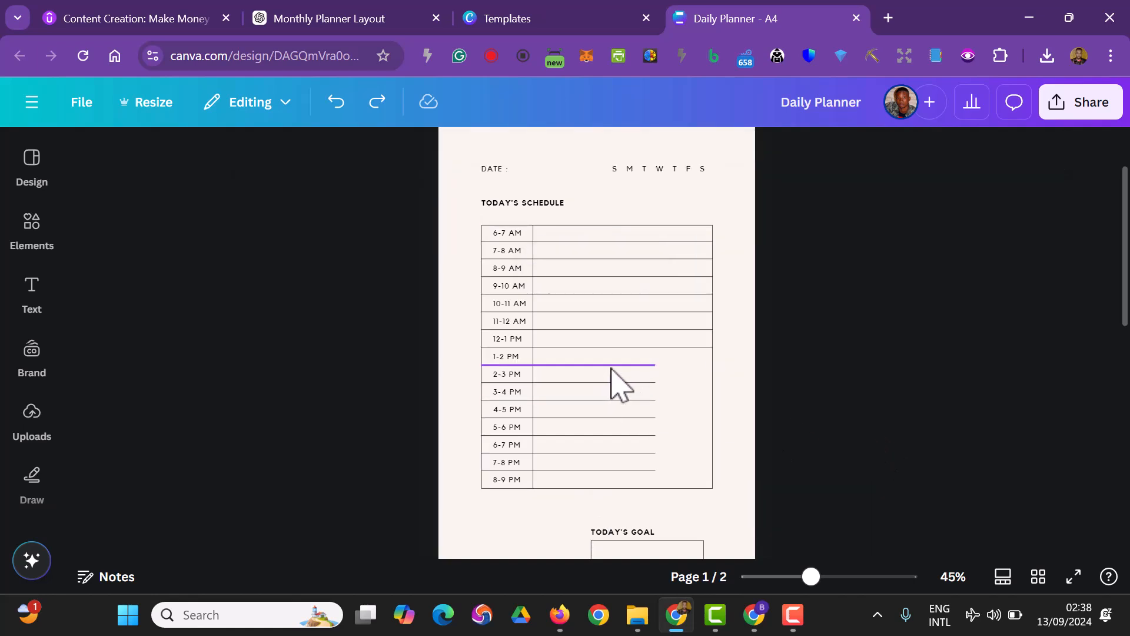
click(612, 366)
click(1016, 472)
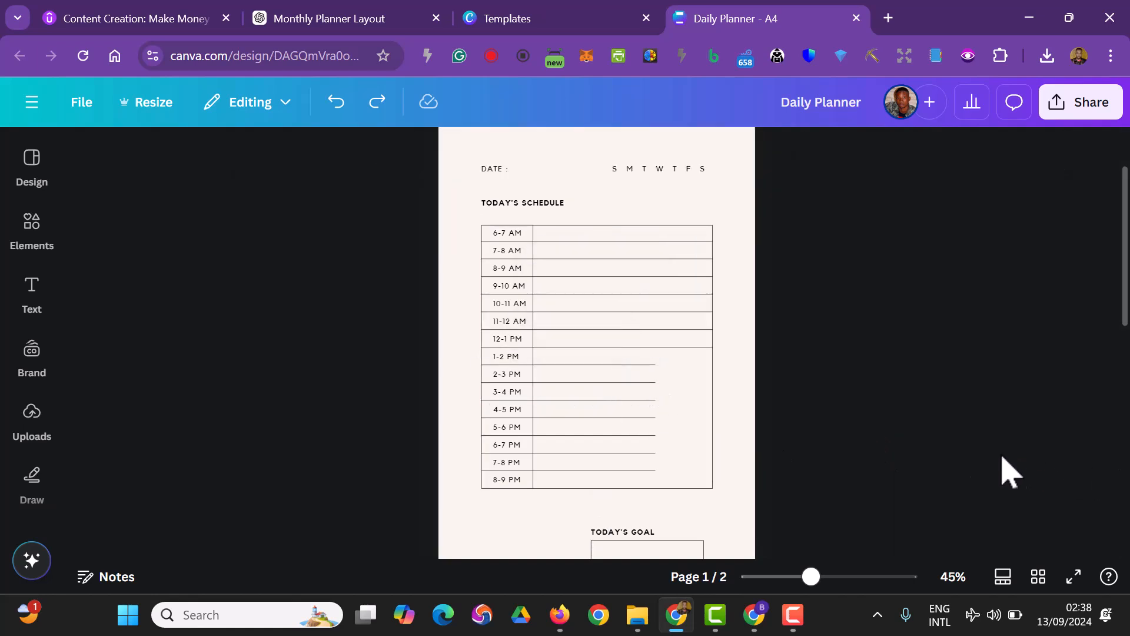
Extend the row lines below the 1-2 PM through 6-7 PM slots horizontally to the frame's right edge
click(646, 368)
drag(655, 365, 713, 364)
click(652, 384)
drag(653, 386, 722, 403)
click(655, 399)
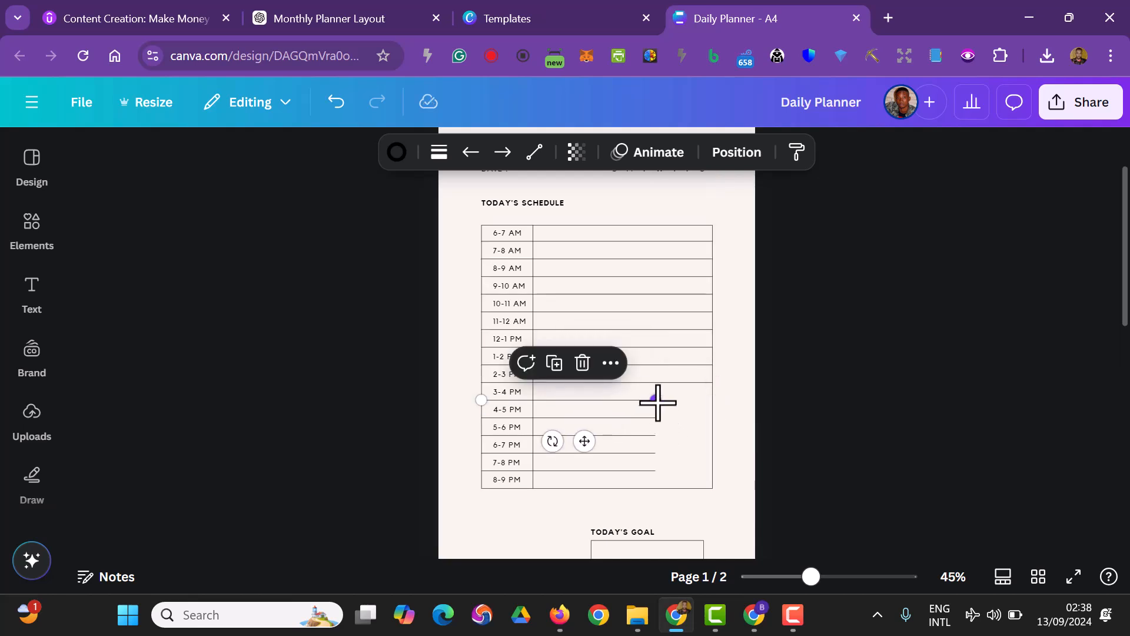
click(653, 417)
click(654, 435)
drag(659, 436, 693, 481)
click(646, 452)
Extend the last row line, between 7-8 PM and 8-9 PM, straight to the frame's right edge without shifting the frame
click(654, 471)
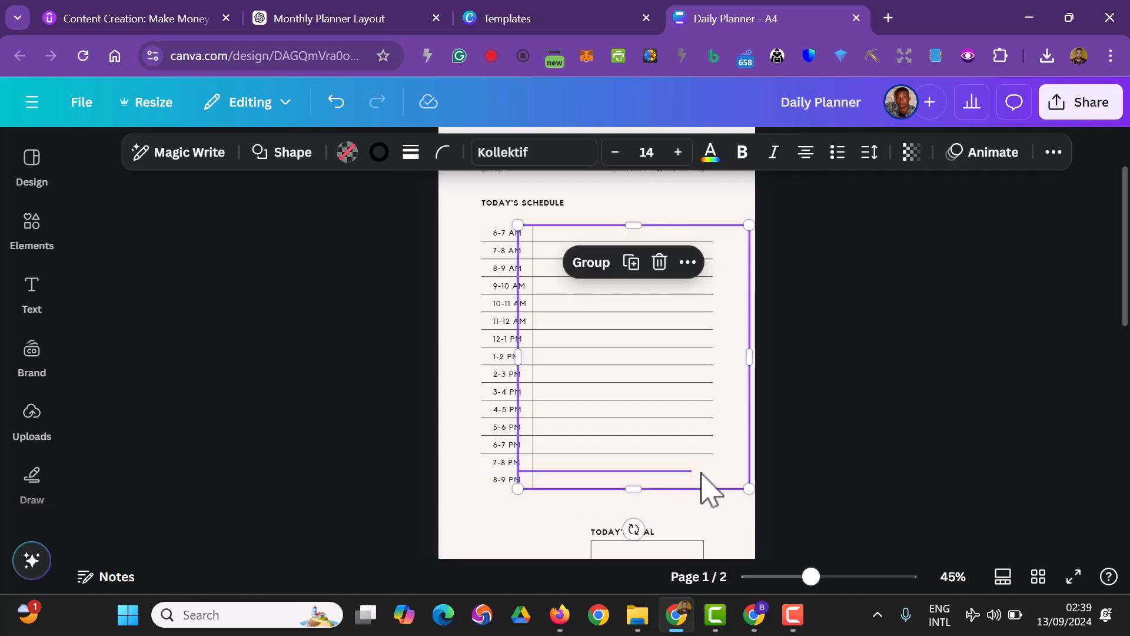
key(ctrl+z)
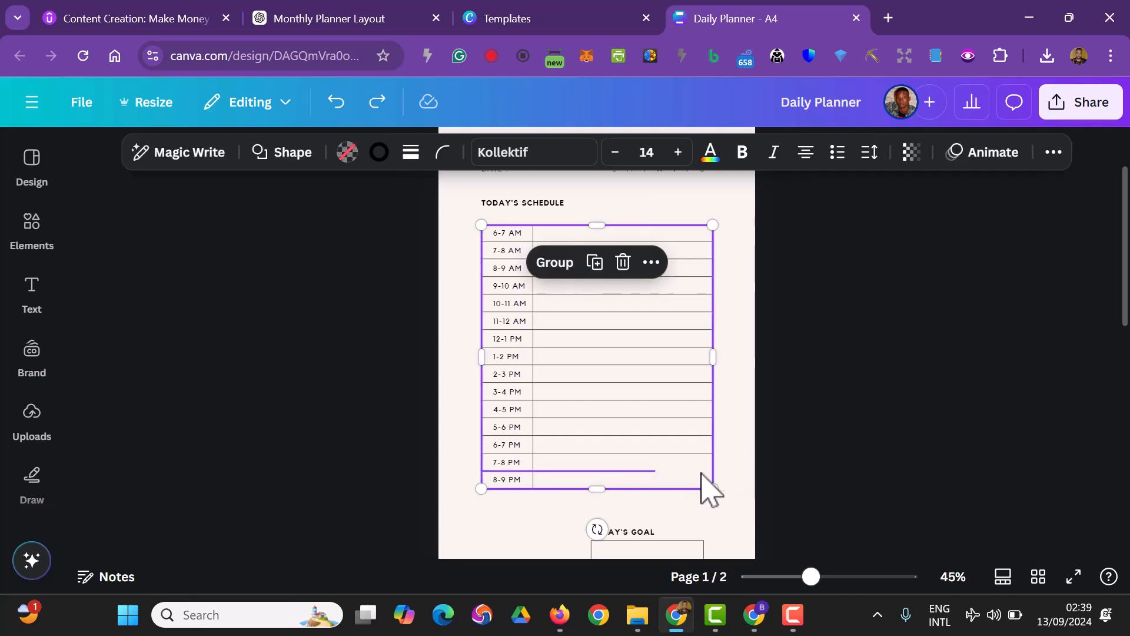
click(584, 472)
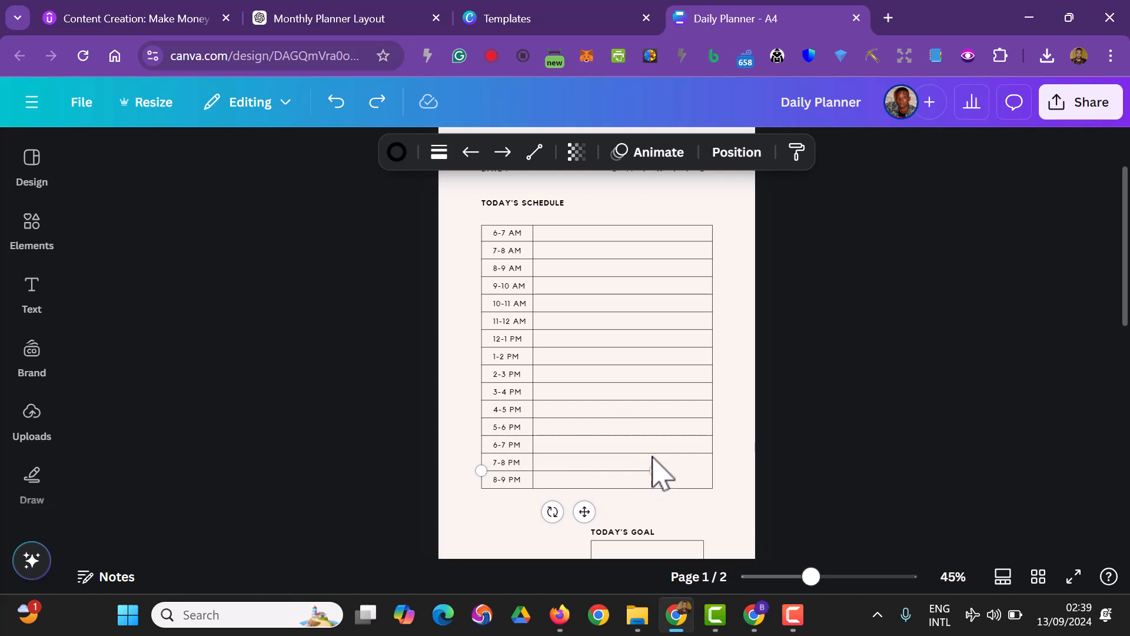
drag(658, 466, 709, 478)
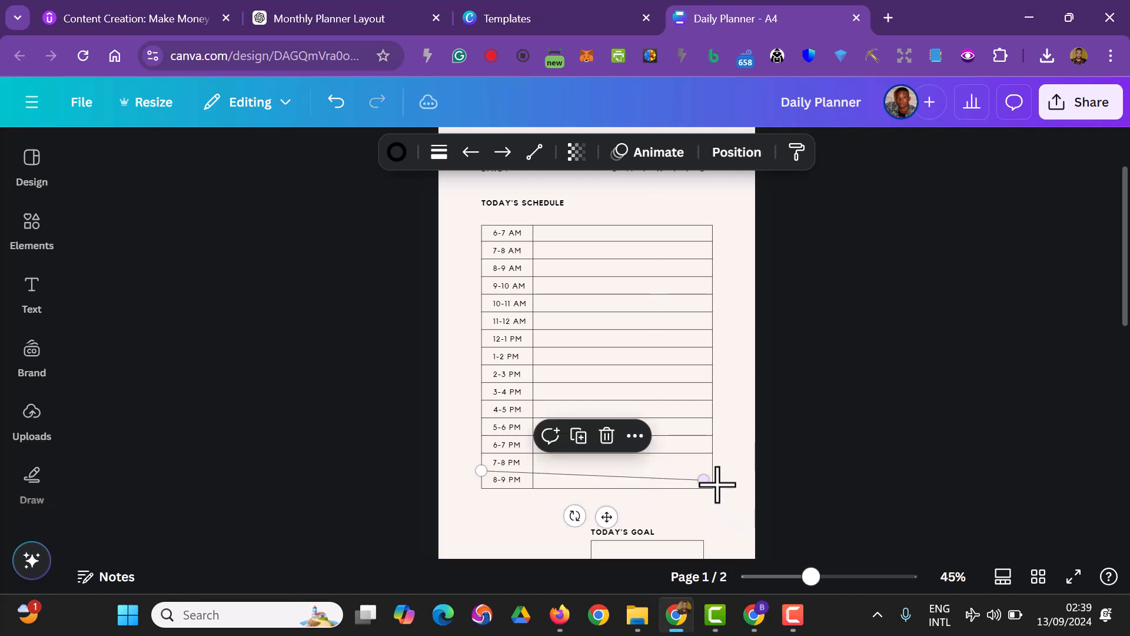
key(ctrl+z)
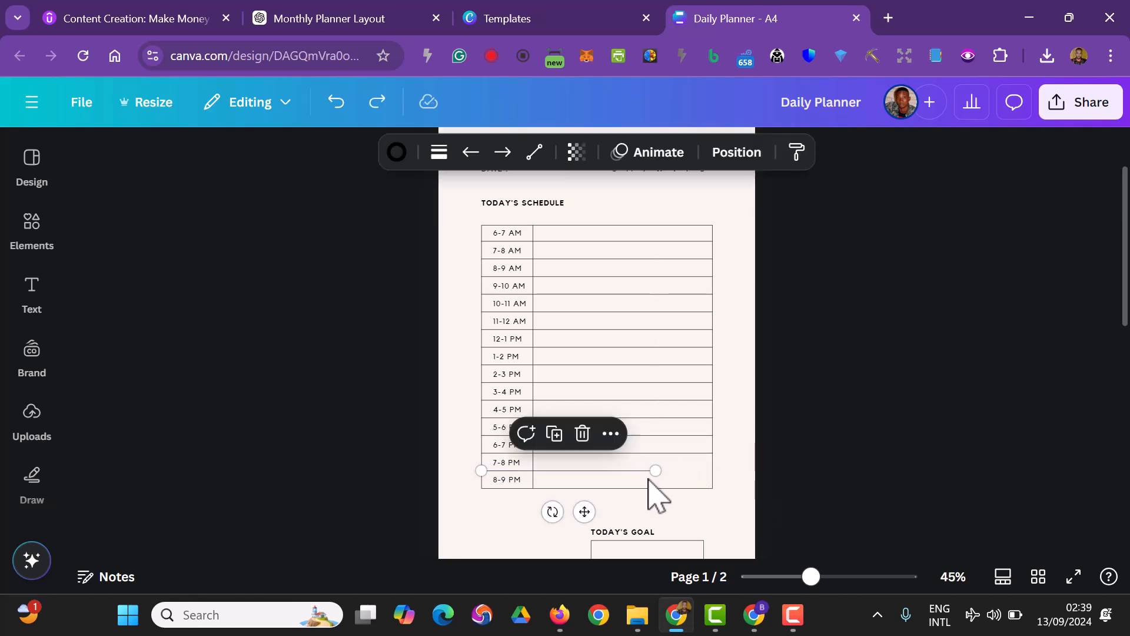
drag(665, 475, 718, 476)
click(831, 478)
scroll(844, 479, down, 2)
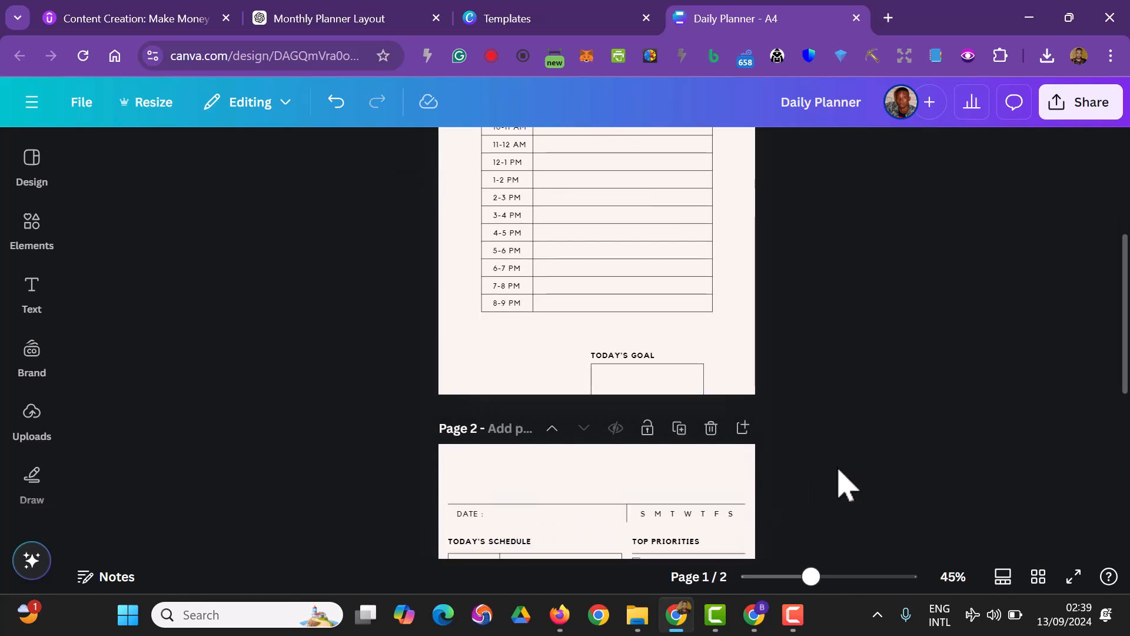
scroll(842, 470, up, 3)
scroll(874, 504, down, 2)
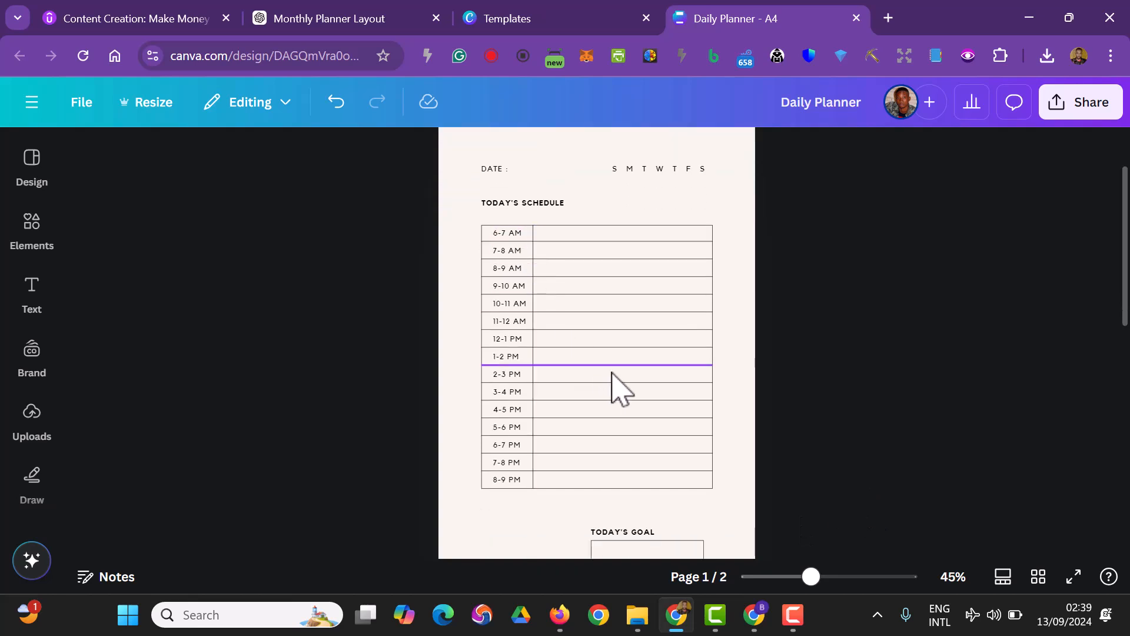
Delete the horizontal line above DATE, the weekday letters and the vertical divider from the header of page 2
scroll(860, 420, down, 3)
scroll(866, 425, down, 5)
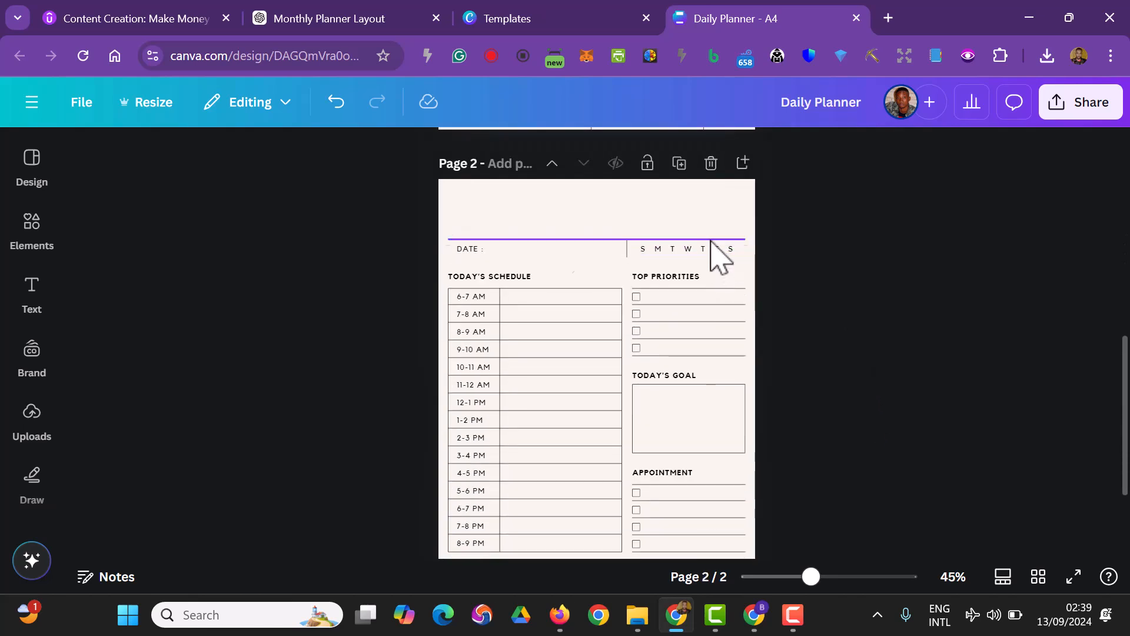
click(712, 240)
click(618, 276)
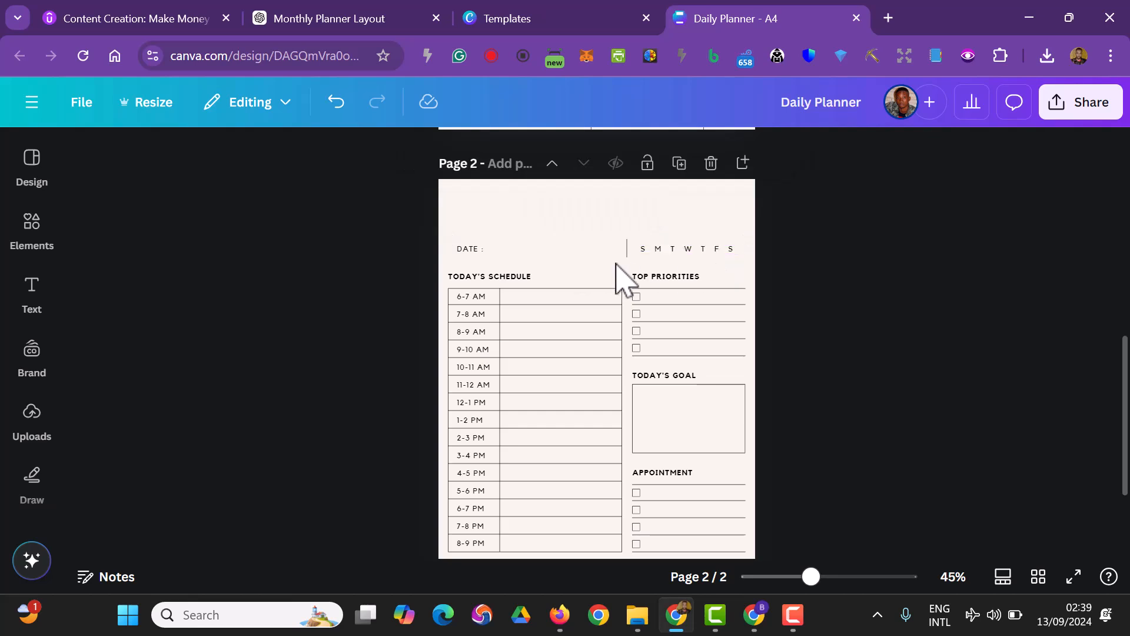
click(684, 251)
key(Delete)
click(627, 248)
key(Delete)
Move the DATE label to the middle of the page 2 header and replace its text with "CONITNUATION"
click(472, 253)
key(ctrl+z)
drag(471, 251, 600, 233)
double_click(601, 234)
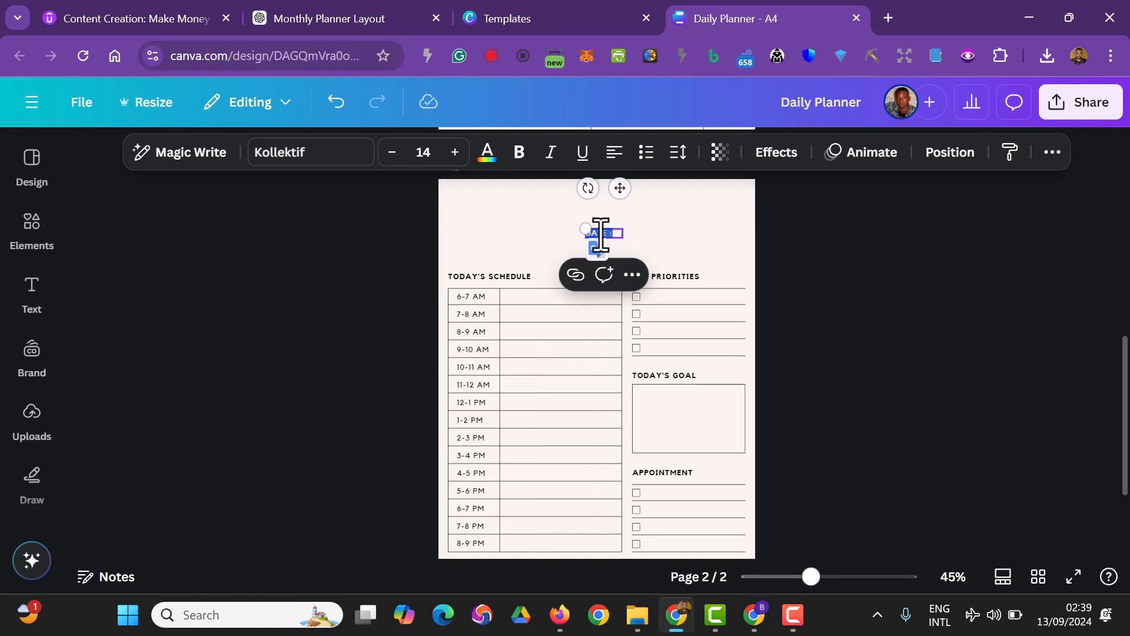
text(CONITNUATION)
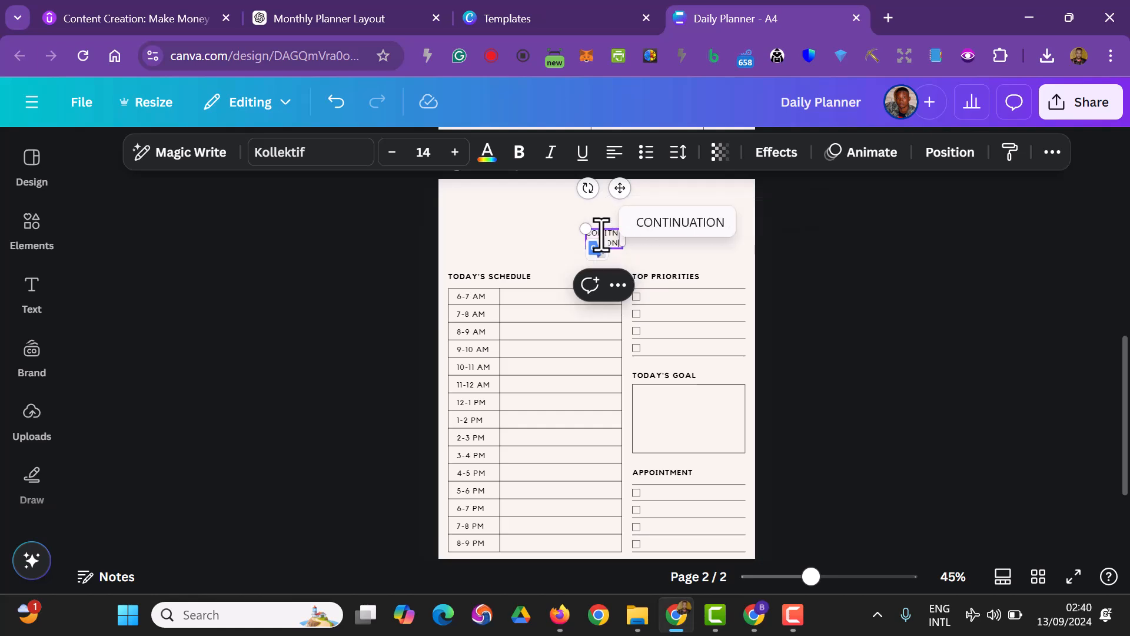
Make the CONITNUATION title bold, fit it on a single line and centre it horizontally on page 2
click(519, 155)
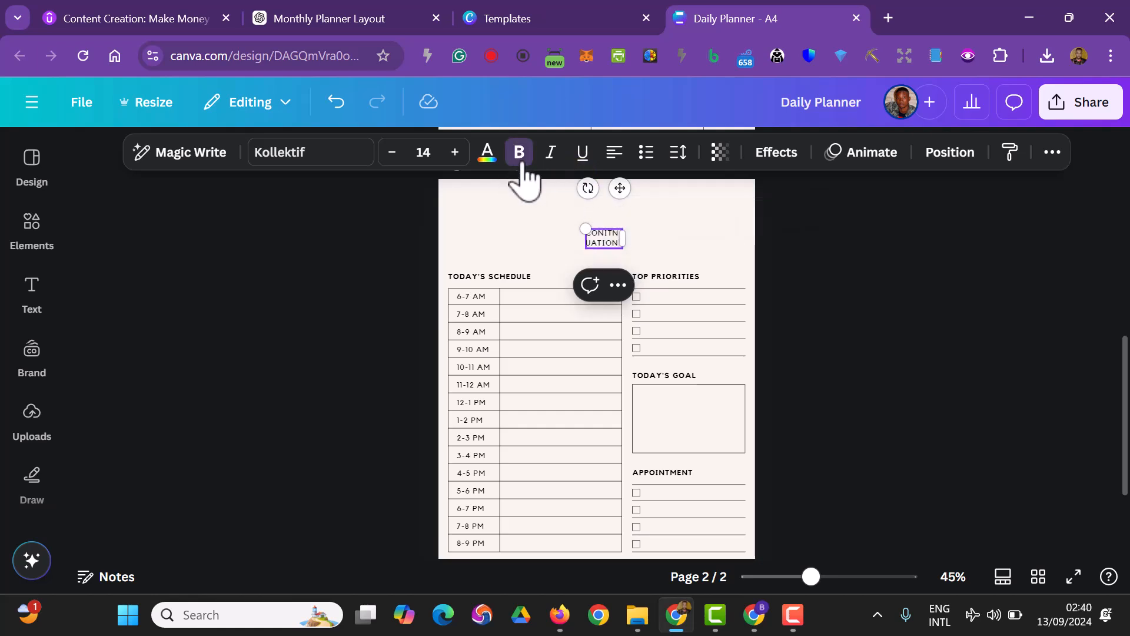
drag(622, 238, 600, 227)
click(521, 154)
click(386, 329)
click(639, 269)
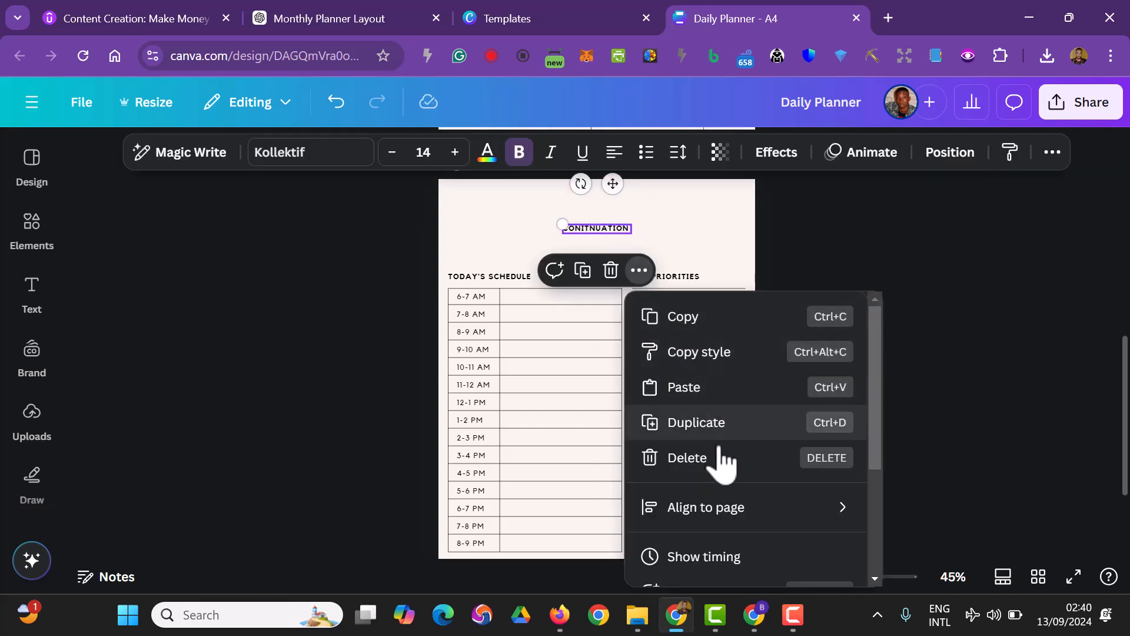
mouse_move(729, 509)
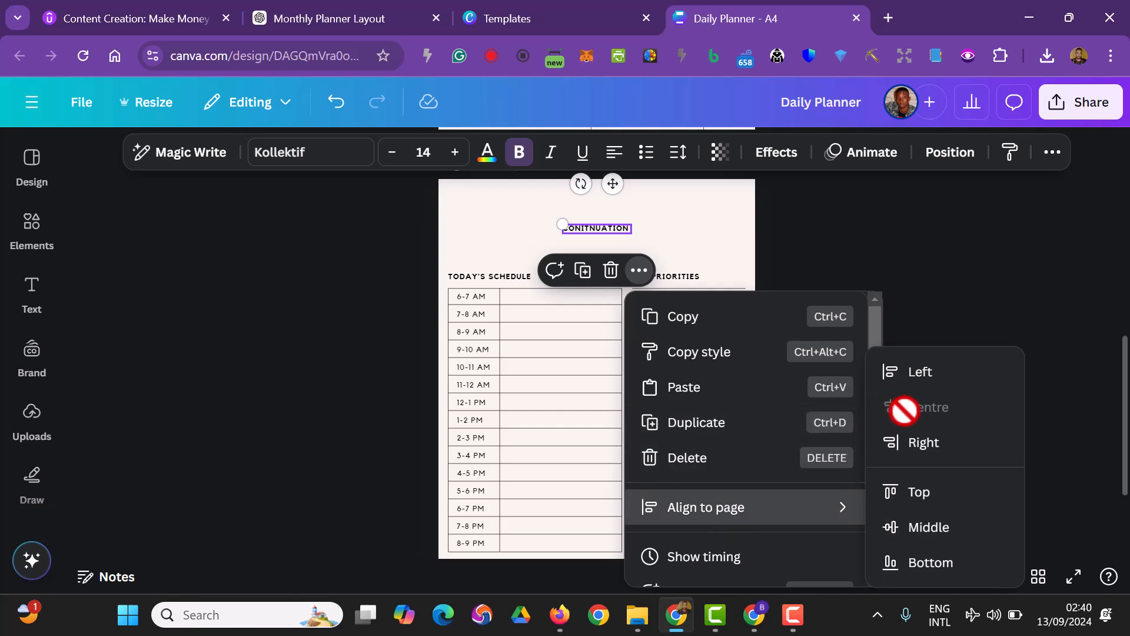
click(953, 295)
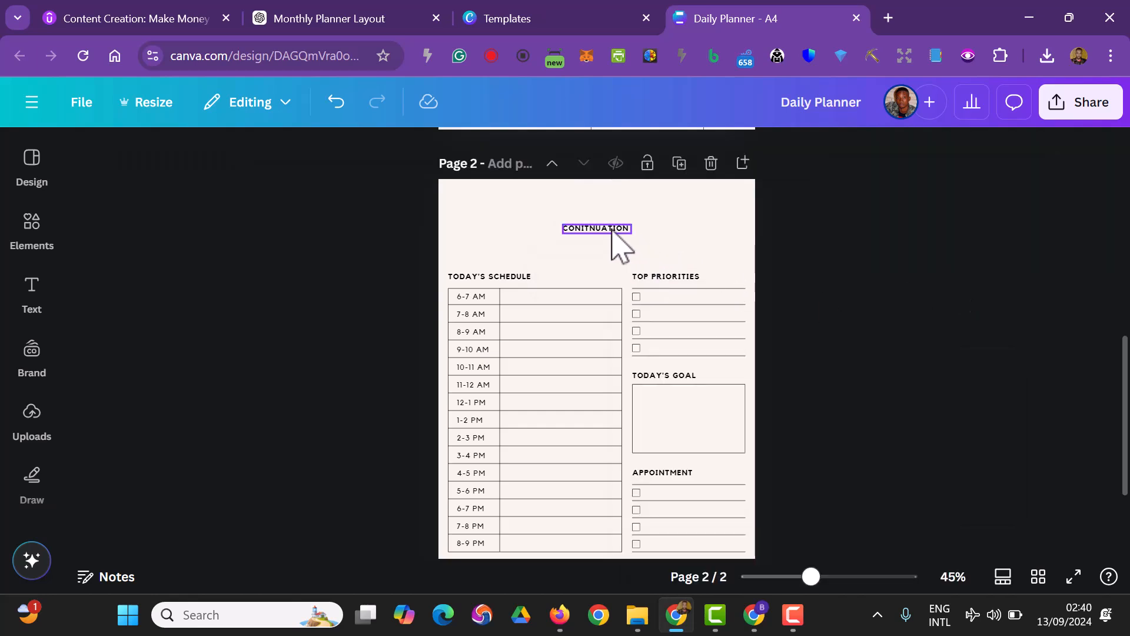
Nudge the CONITNUATION title slightly down, closer to the schedule and priorities sections
click(613, 230)
key(Down)
key(Down)
key(Down)
key(Down)
key(Down)
key(Down)
key(Down)
key(Down)
key(Down)
key(Down)
key(Down)
key(Down)
key(Down)
key(Down)
key(Down)
key(Down)
key(Down)
key(Down)
key(Down)
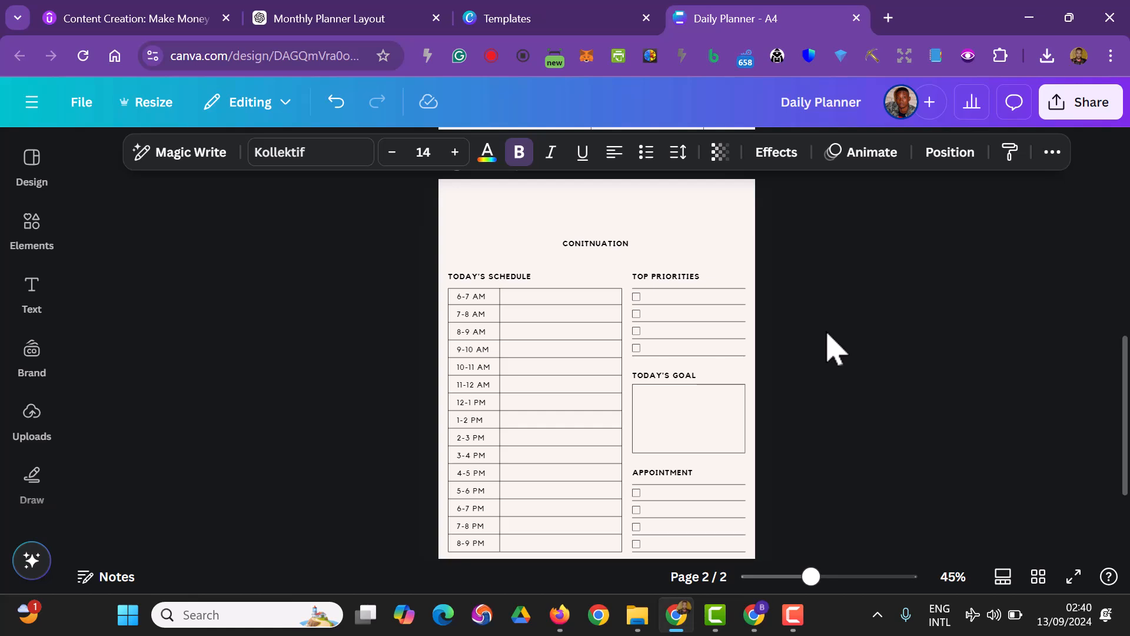
Increase the CONITNUATION title's font size to 20 and widen its text box so the title stays on one line
click(454, 151)
click(454, 152)
click(455, 152)
click(454, 152)
click(455, 152)
click(454, 152)
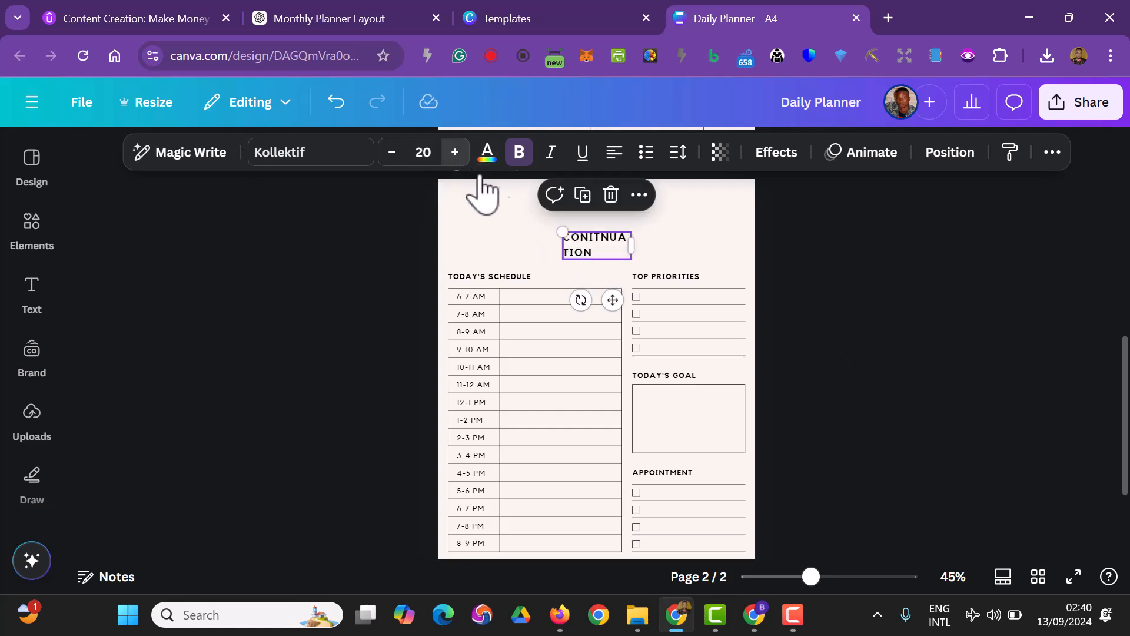
drag(644, 245, 676, 245)
click(839, 309)
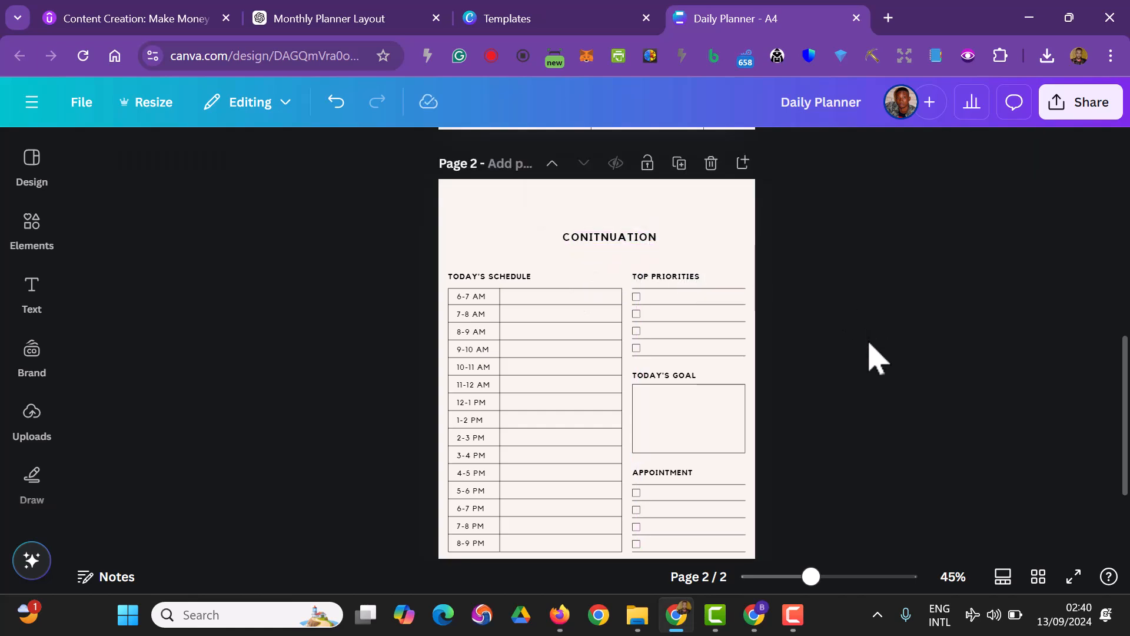
Delete the whole TODAY'S SCHEDULE section, including its heading, time labels and table, from page 2
scroll(346, 254, down, 2)
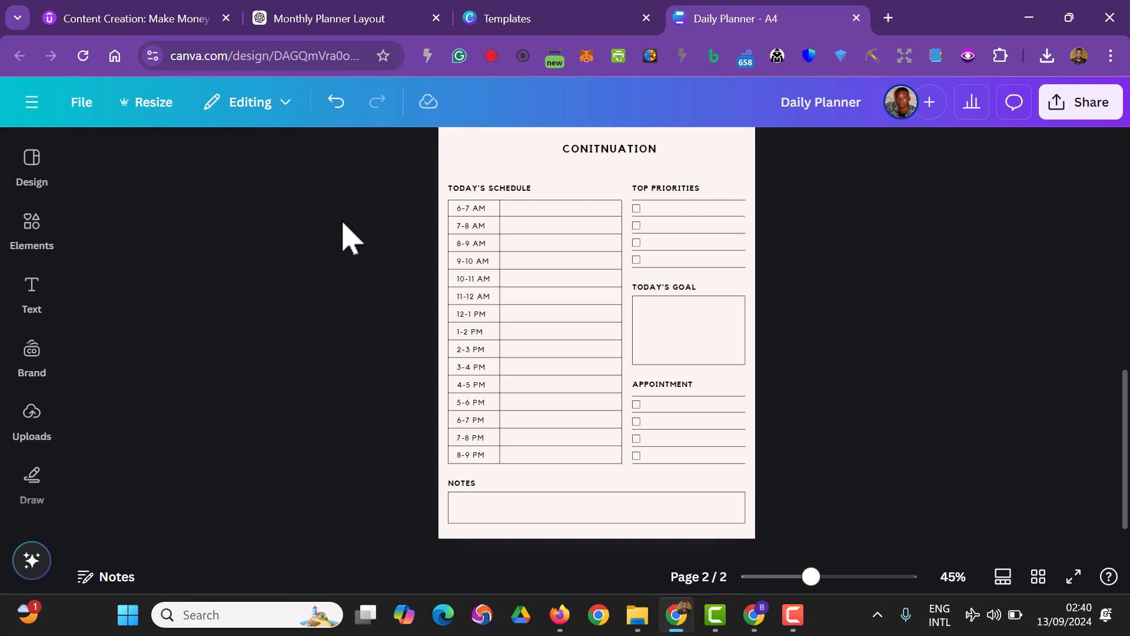
scroll(353, 248, up, 2)
scroll(374, 288, down, 2)
scroll(390, 244, up, 1)
drag(388, 213, 618, 501)
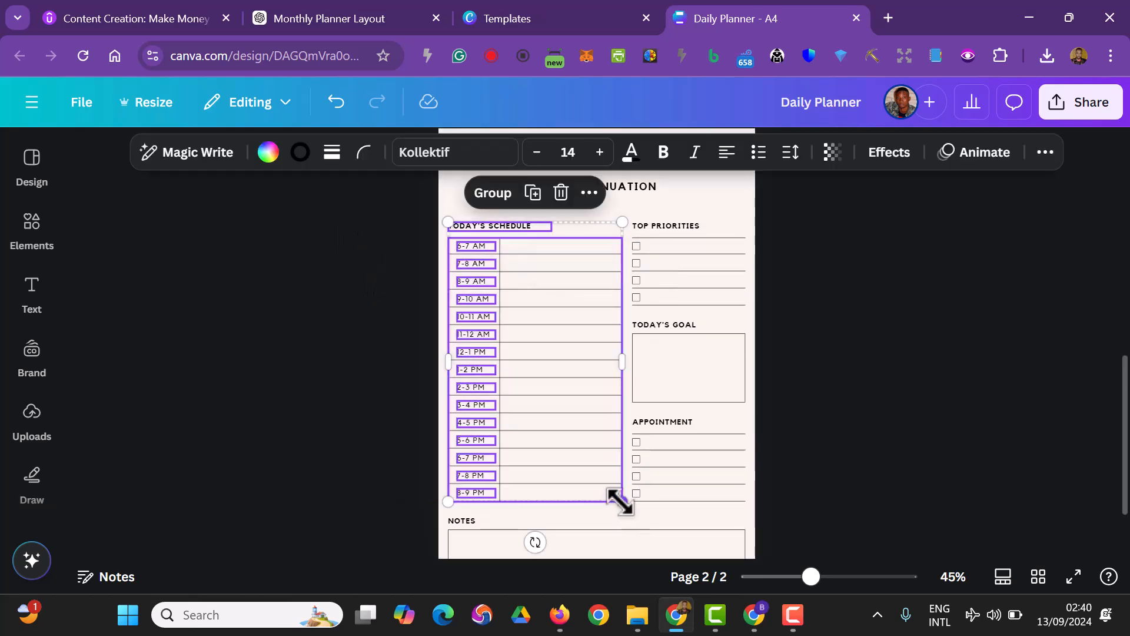
key(Delete)
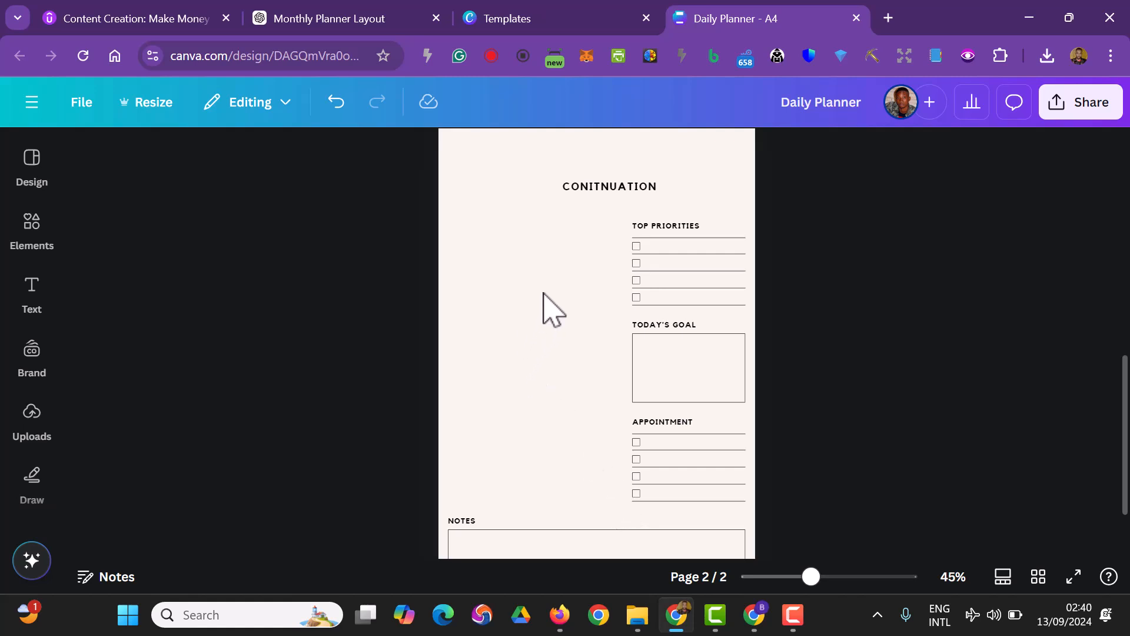
Move the complete TOP PRIORITIES section on page 2 to the left half, just below the CONITNUATION title
scroll(760, 415, down, 2)
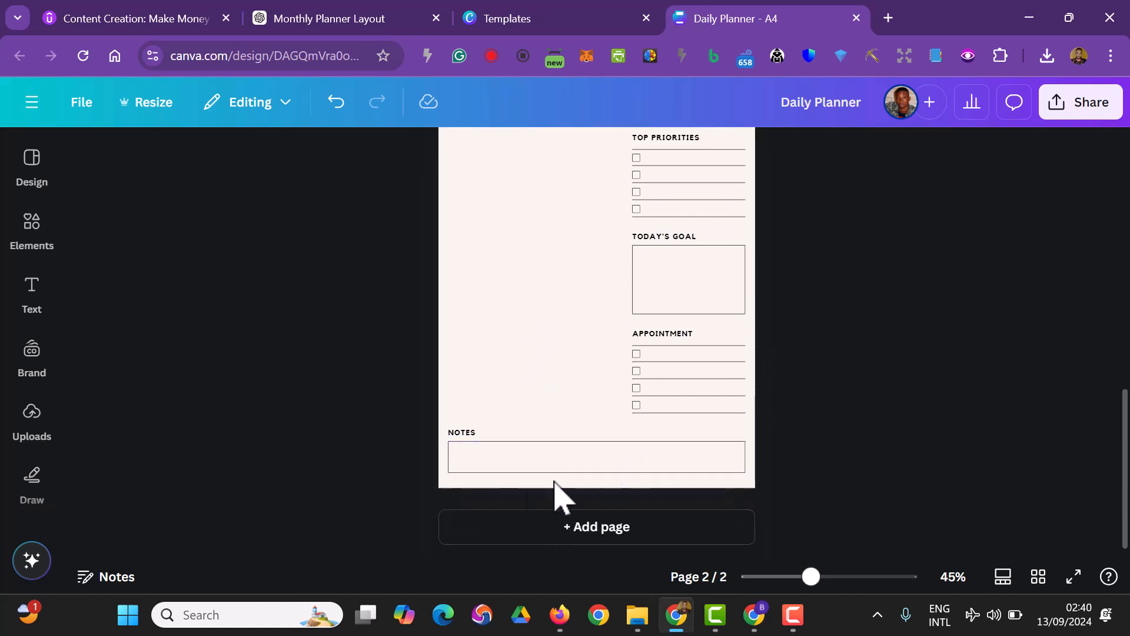
scroll(747, 446, up, 2)
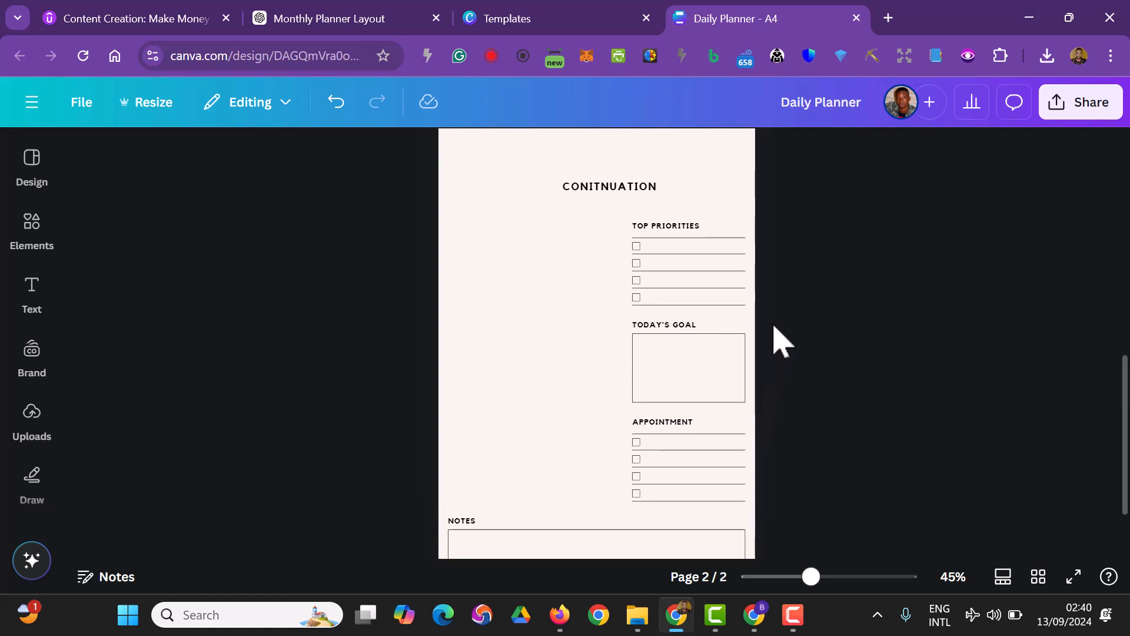
drag(767, 310, 629, 224)
drag(645, 262, 523, 254)
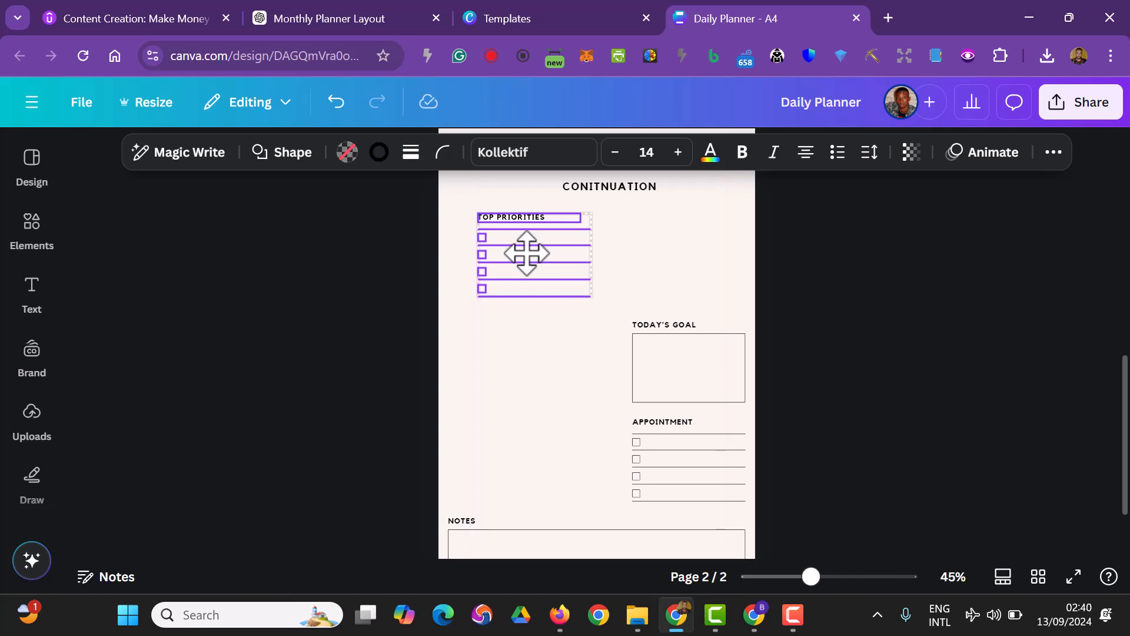
click(818, 371)
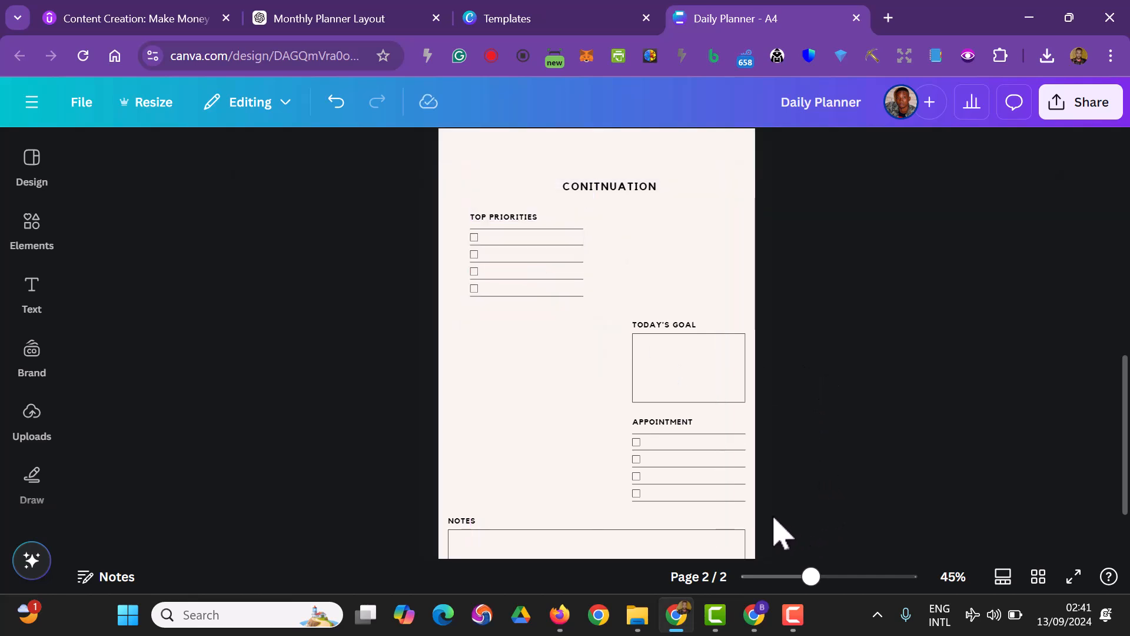
Delete the TODAY'S GOAL heading and box below the schedule on page 1
scroll(815, 499, up, 8)
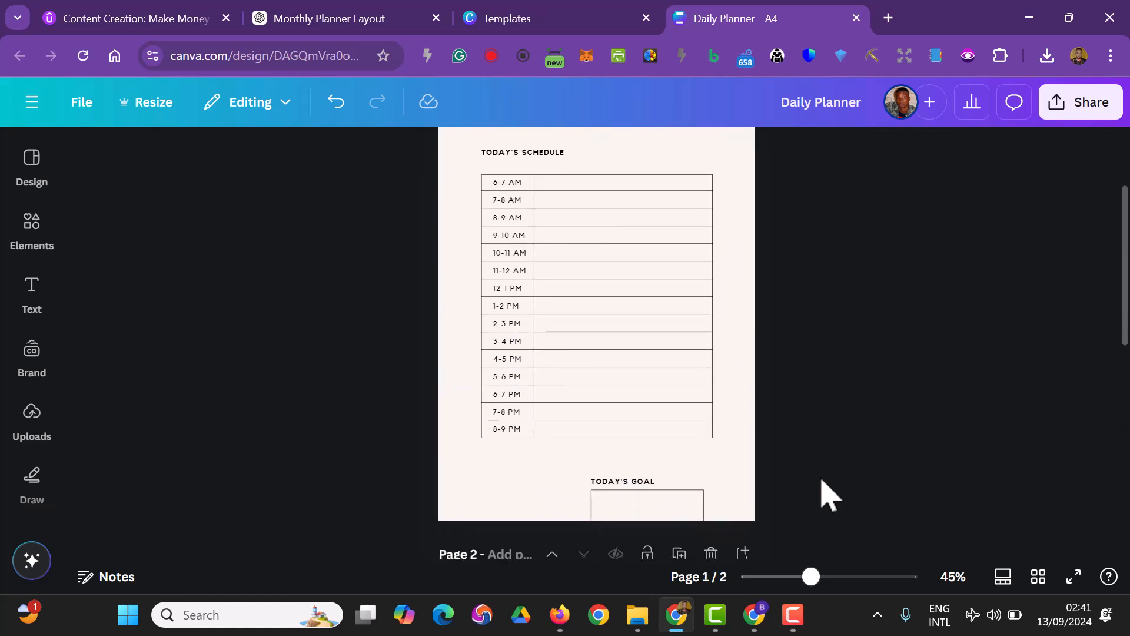
scroll(677, 399, down, 5)
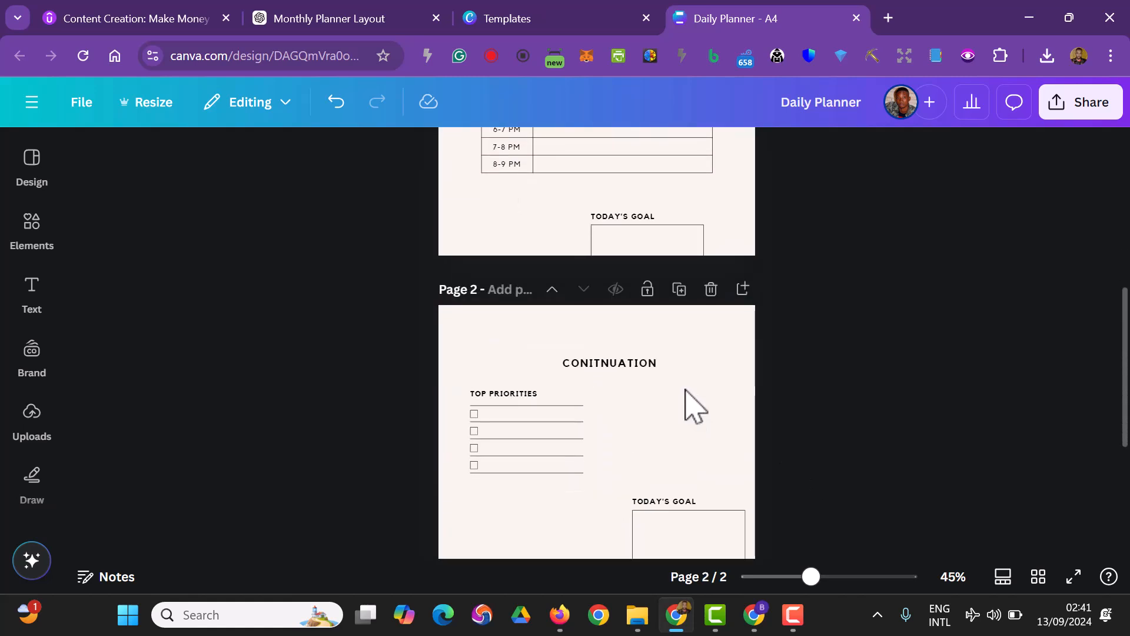
scroll(696, 403, down, 4)
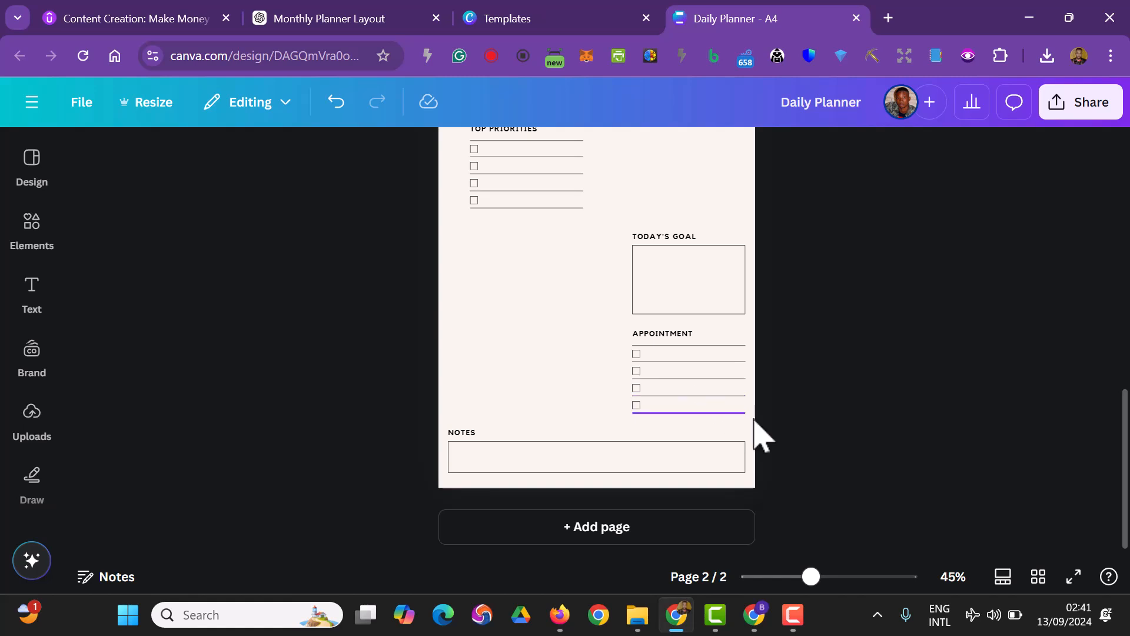
scroll(780, 439, up, 3)
scroll(783, 435, down, 3)
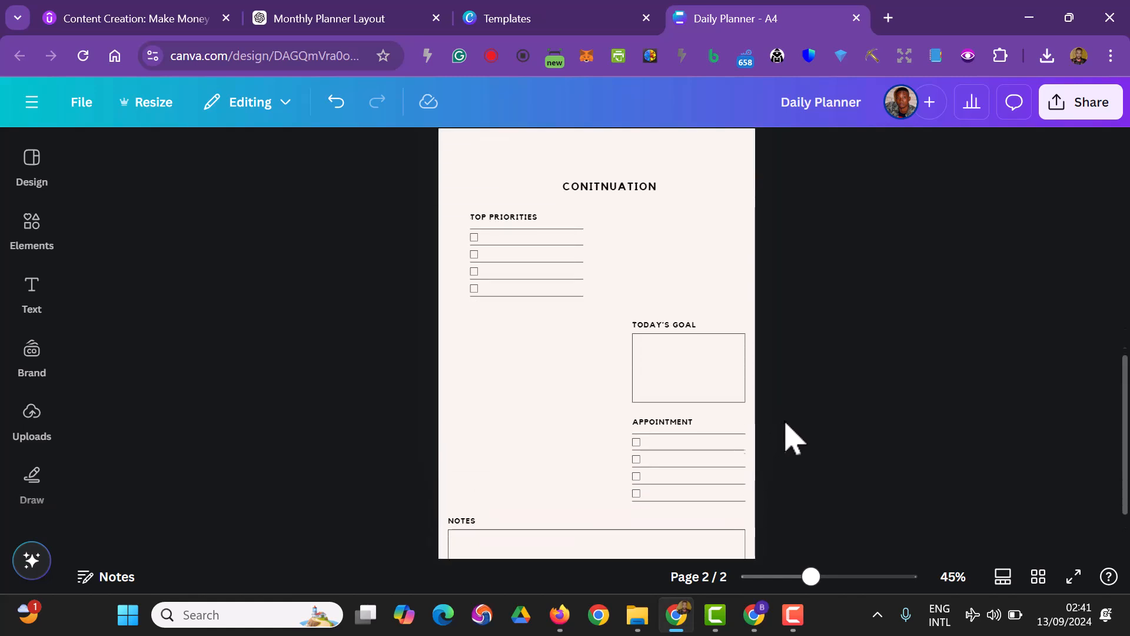
drag(778, 409, 634, 349)
click(882, 452)
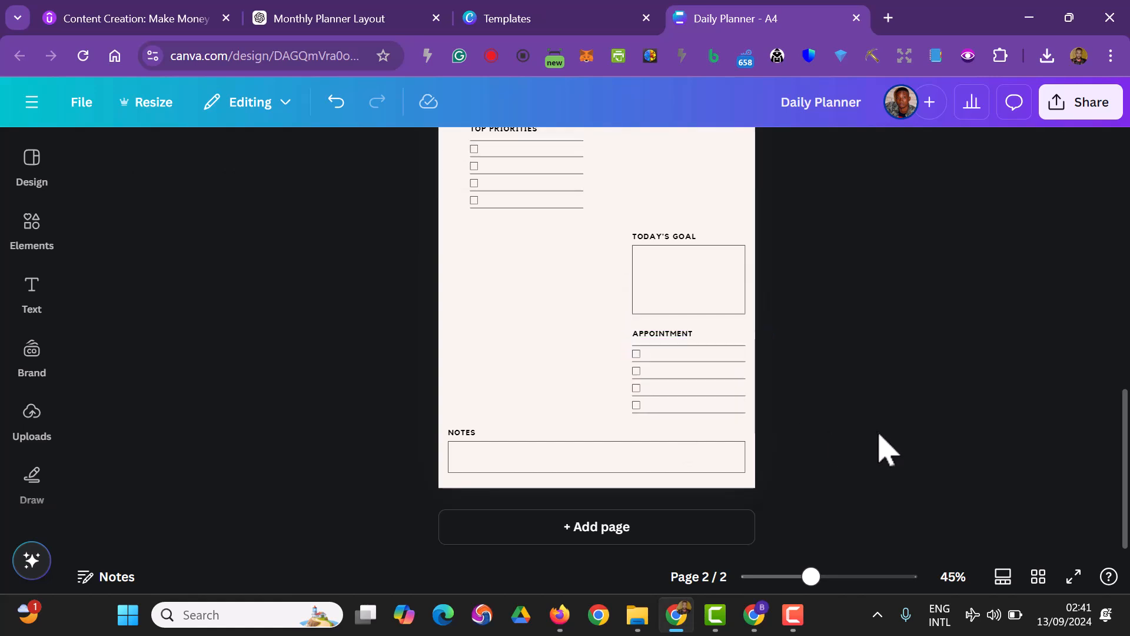
scroll(881, 444, up, 9)
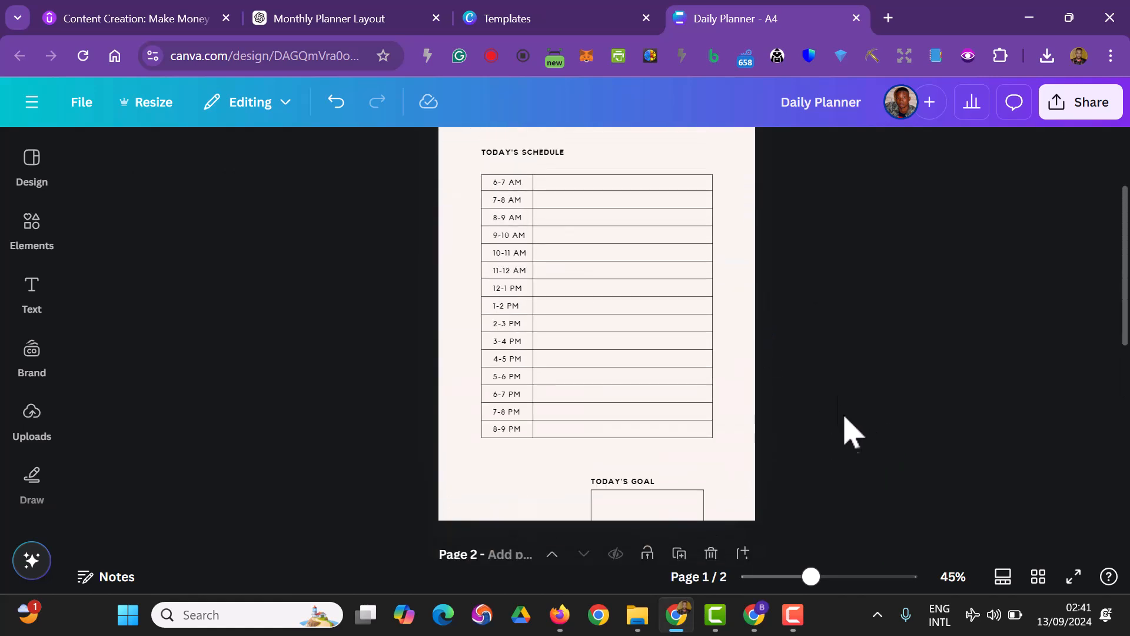
drag(765, 470, 592, 523)
key(Delete)
Delete the APPOINTMENT section with its heading, checkboxes and lines from page 2
scroll(921, 447, up, 2)
scroll(920, 452, down, 3)
scroll(895, 412, up, 3)
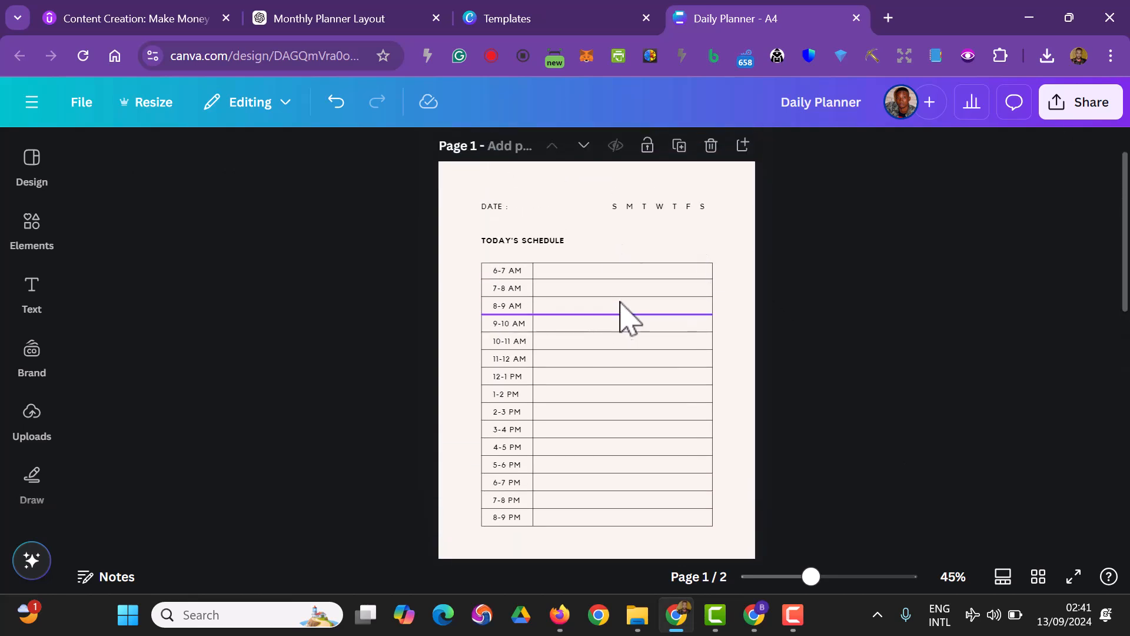
scroll(777, 308, down, 4)
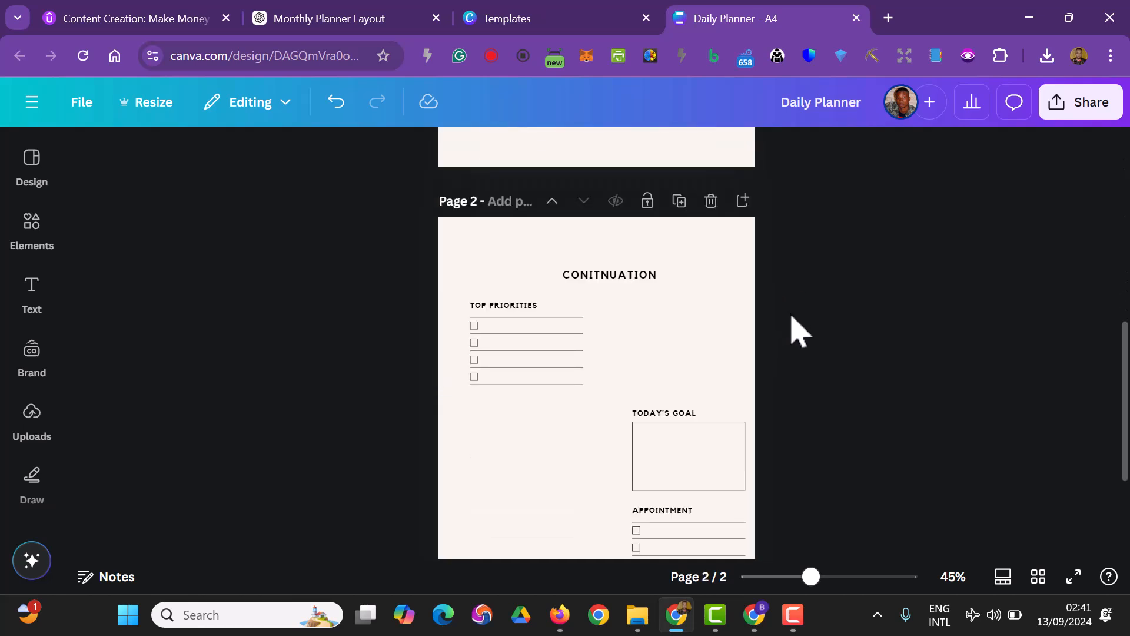
scroll(742, 339, up, 1)
scroll(736, 333, down, 1)
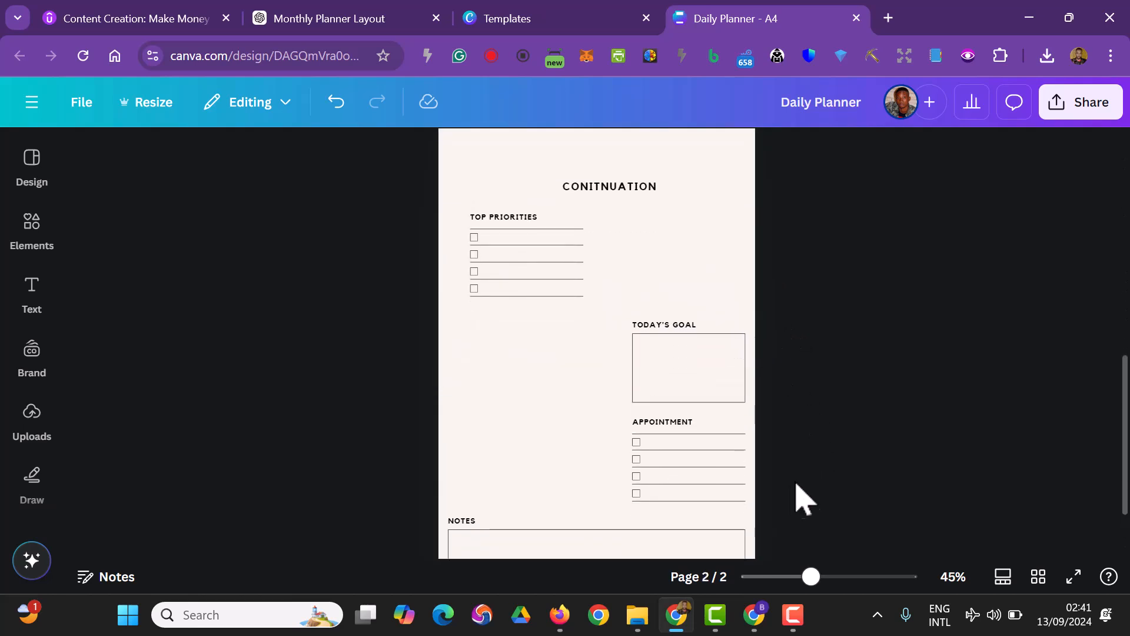
drag(767, 507, 630, 418)
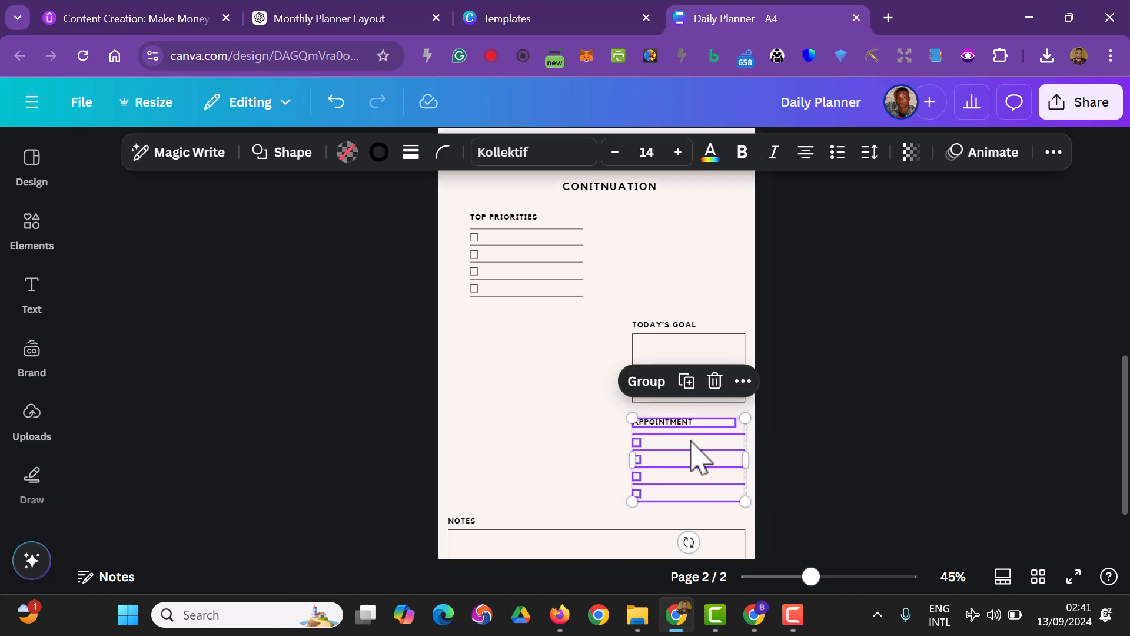
key(Delete)
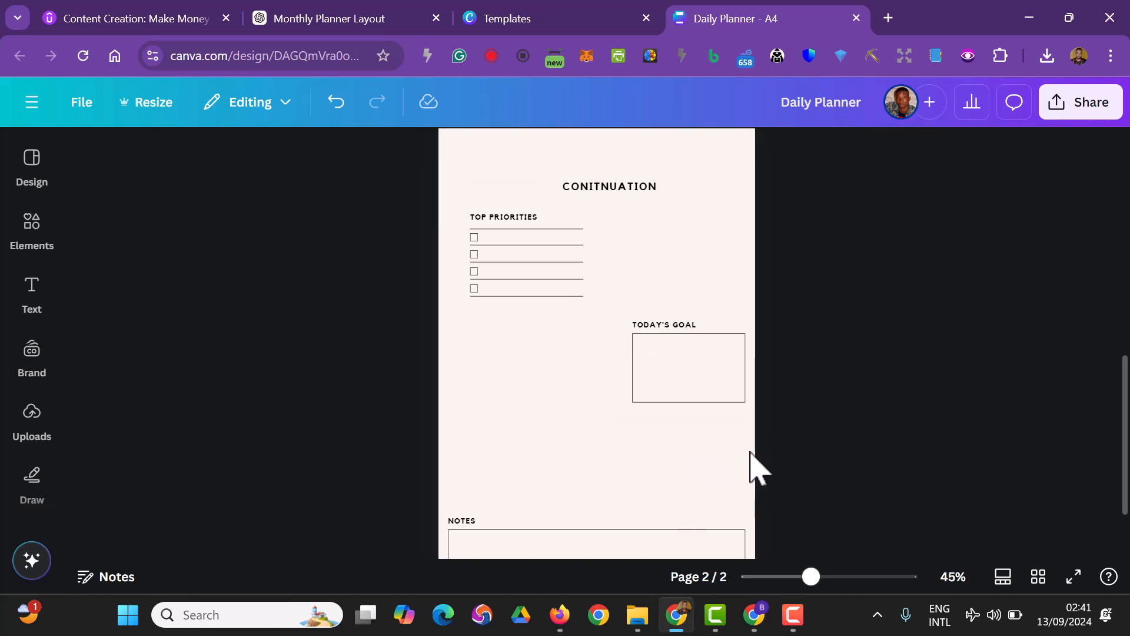
Move the TODAY'S GOAL heading and box on page 2 up beside the TOP PRIORITIES section, roughly level with it
drag(780, 429, 628, 322)
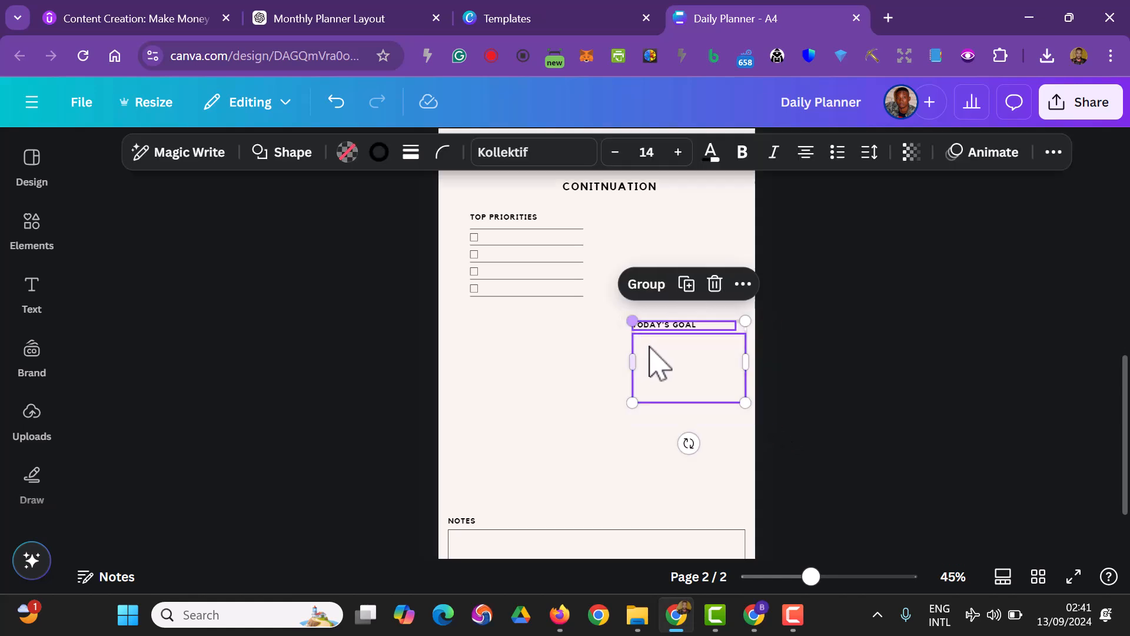
drag(674, 363, 656, 257)
click(851, 356)
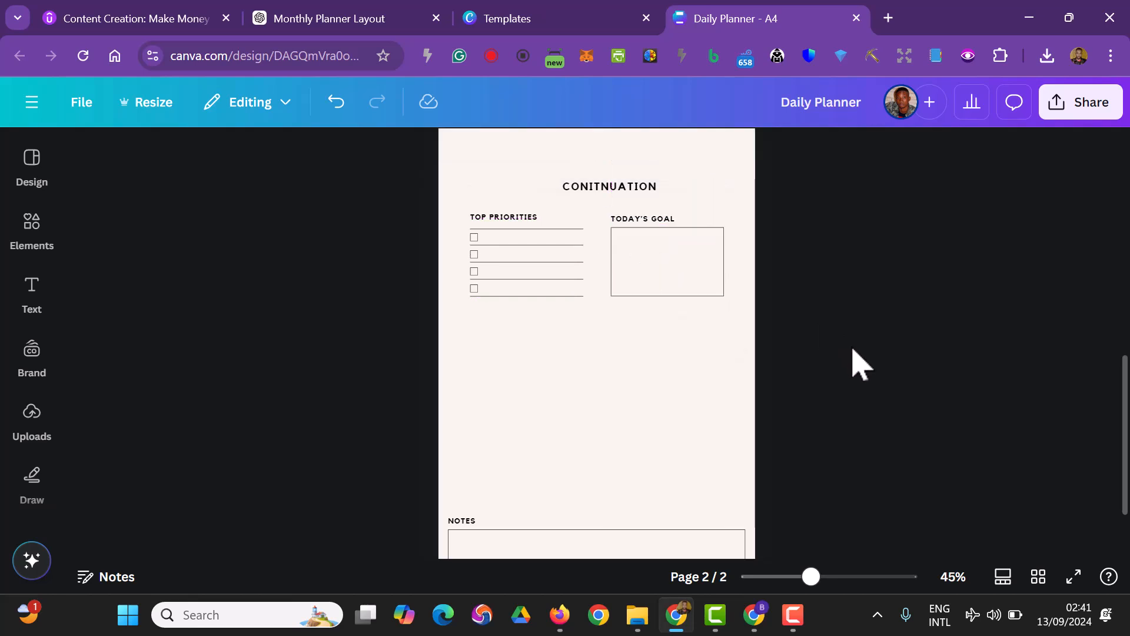
drag(787, 317, 633, 235)
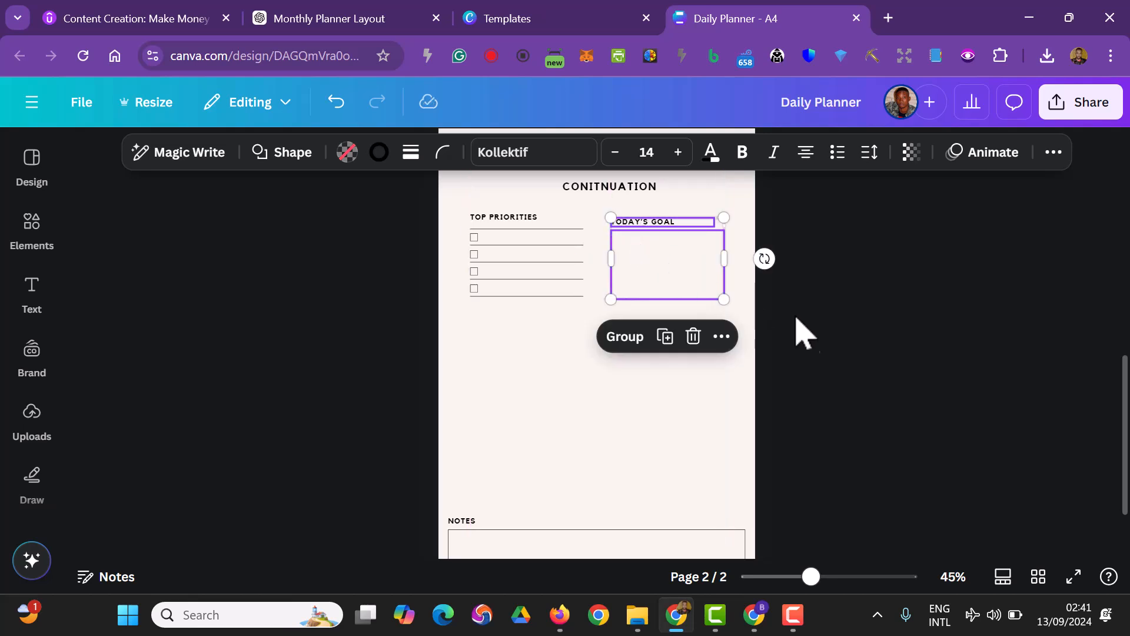
click(816, 331)
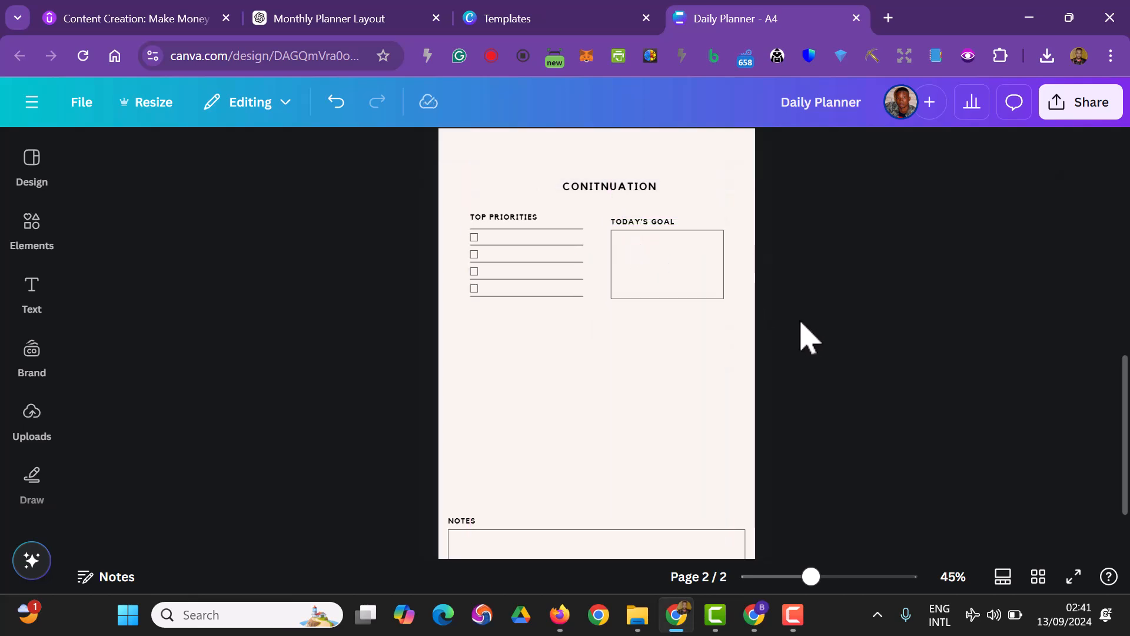
drag(795, 327, 606, 217)
mouse_move(683, 281)
mouse_down()
mouse_move(676, 263)
mouse_move(682, 271)
mouse_up()
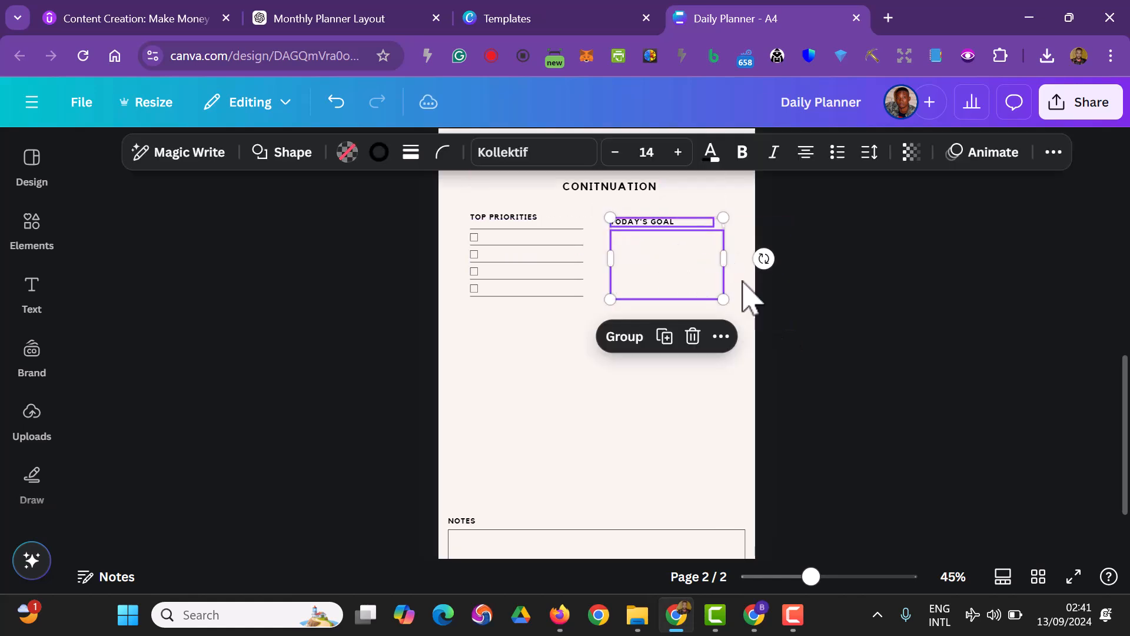
click(877, 353)
Make the TODAY'S GOAL box on page 2 slightly narrower and extend it downward to about twice its height
click(713, 286)
drag(725, 262, 716, 266)
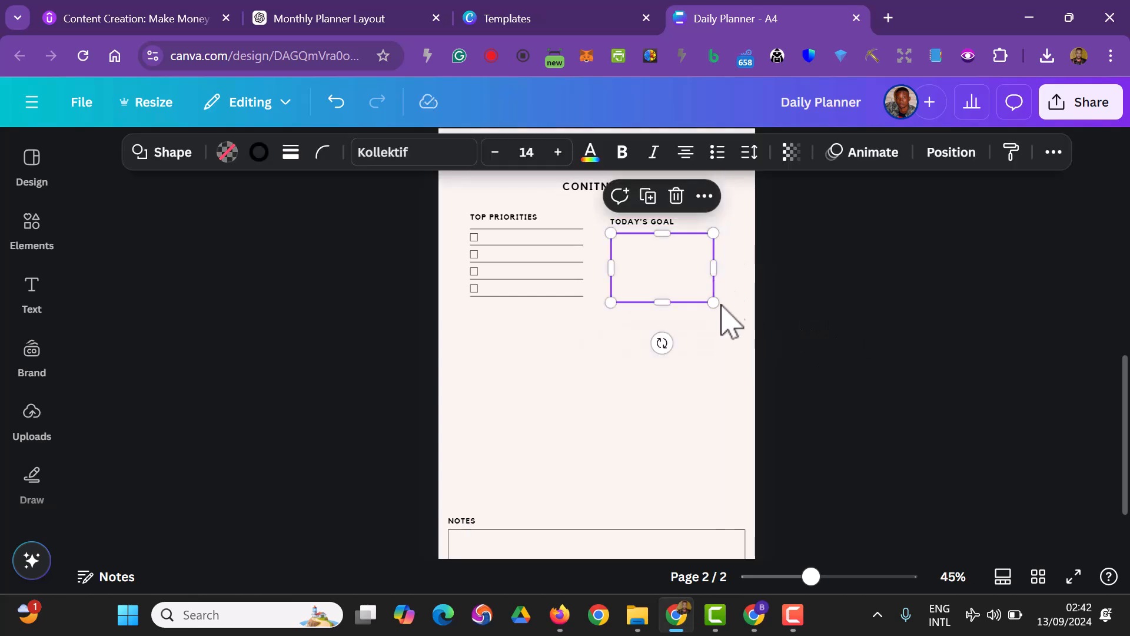
drag(661, 303, 673, 369)
click(870, 400)
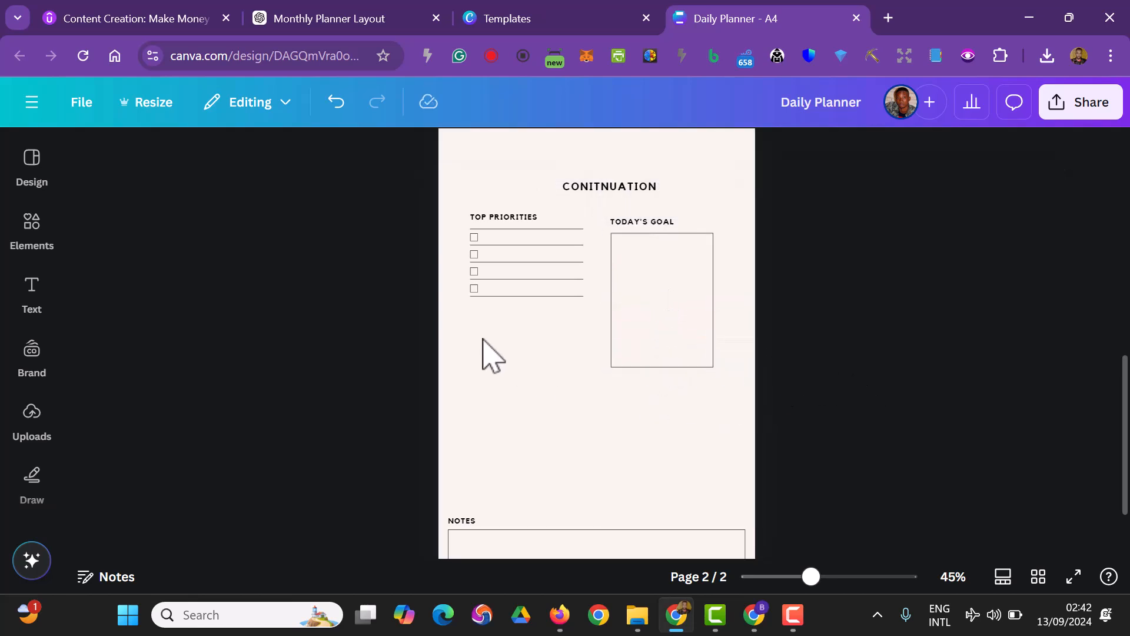
Duplicate the last checkbox and line of TOP PRIORITIES and place the copy directly beneath as a new row, left-aligned with the list
click(480, 300)
click(359, 338)
drag(372, 287, 580, 295)
click(327, 348)
click(475, 289)
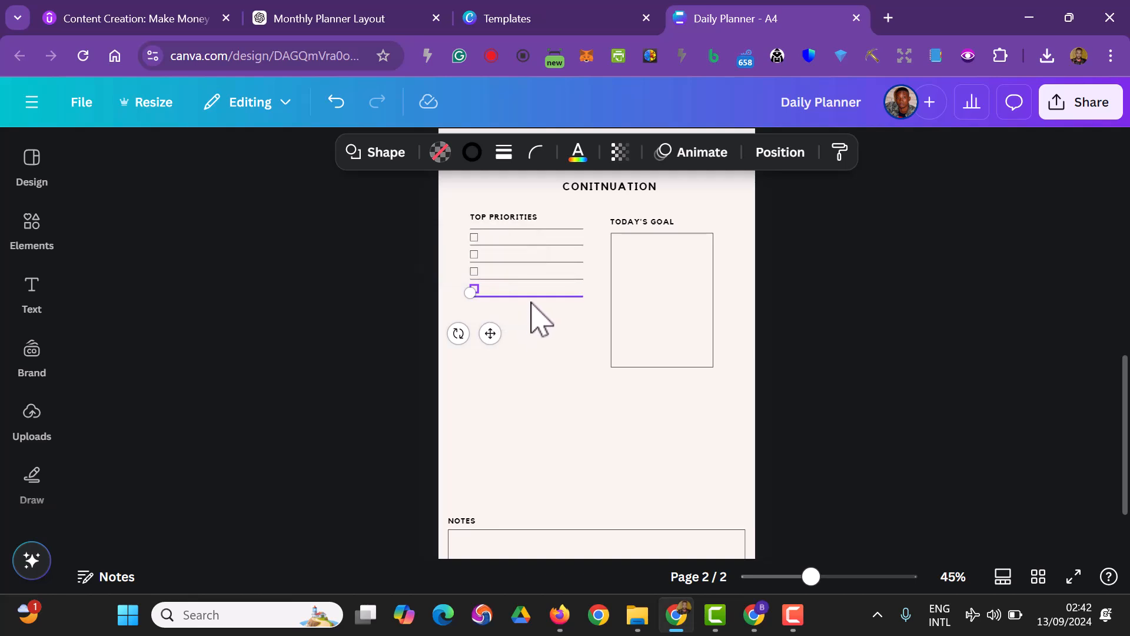
shift+click(530, 296)
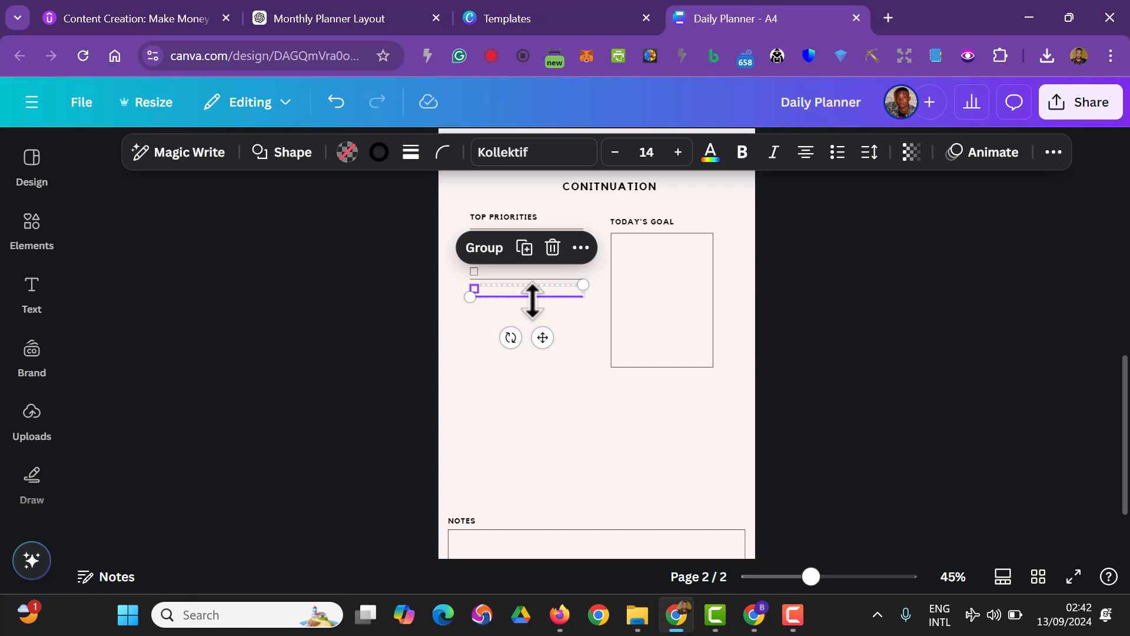
click(580, 247)
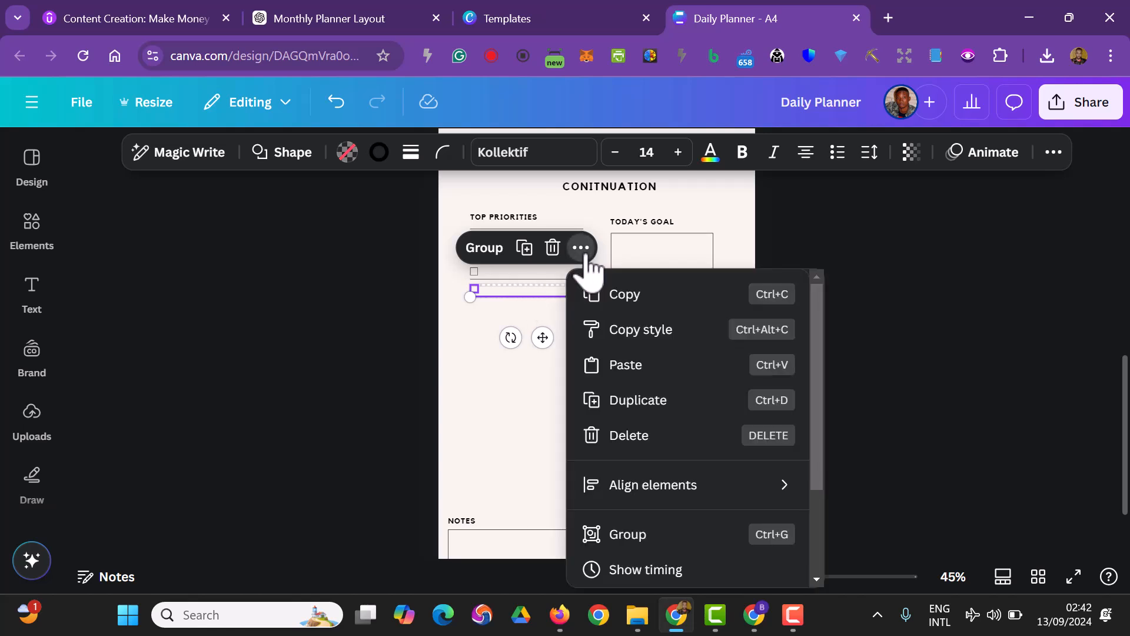
click(643, 400)
drag(548, 347, 542, 357)
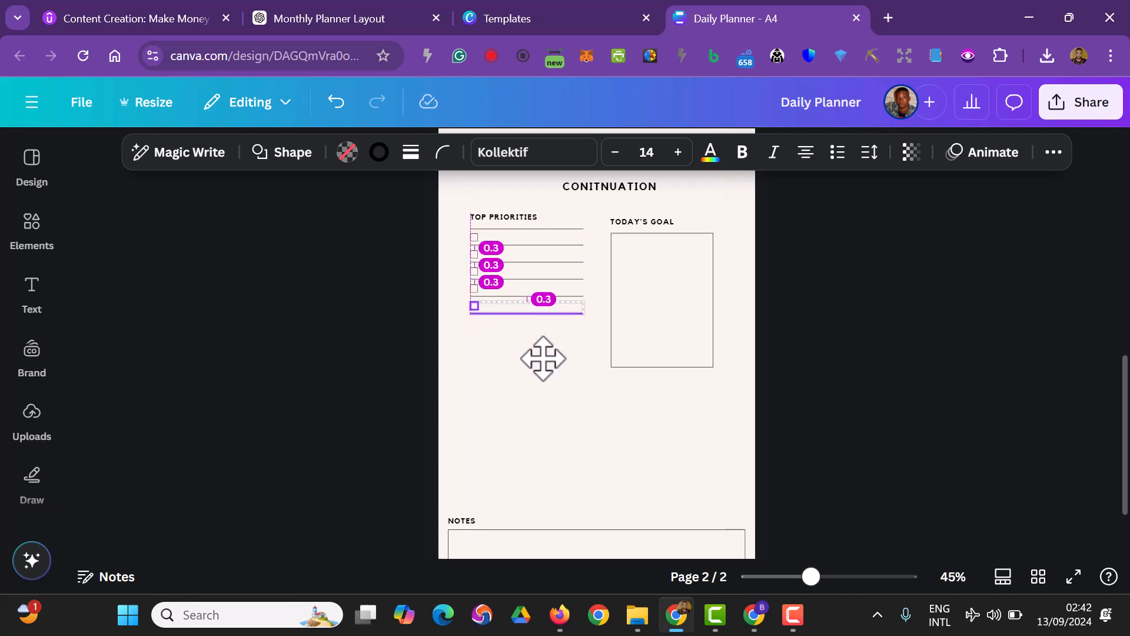
drag(542, 358, 542, 356)
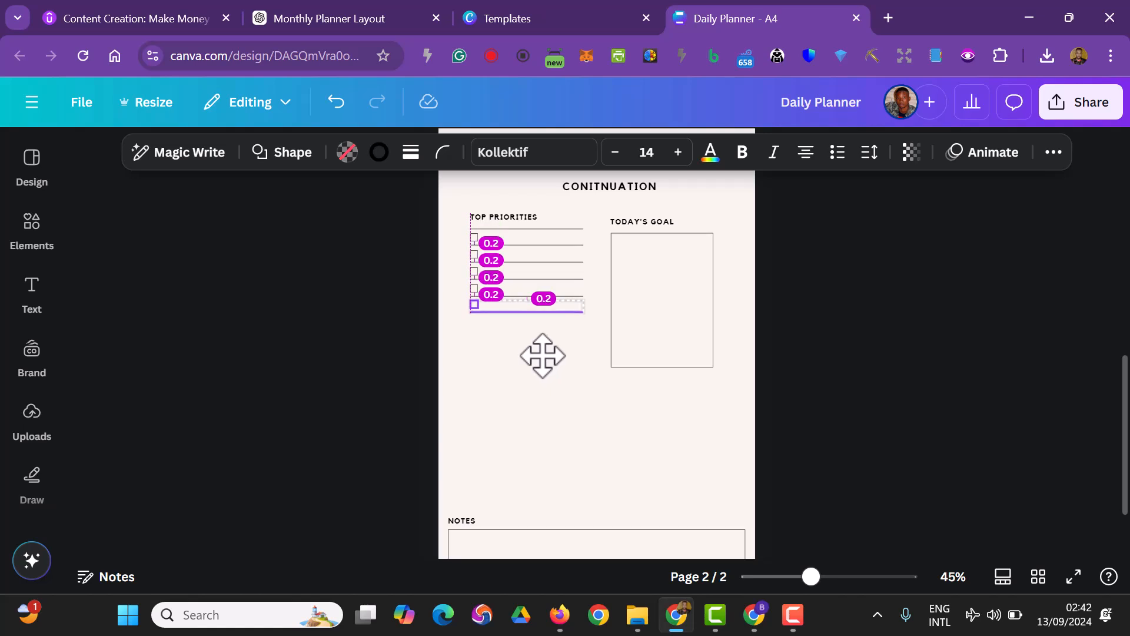
drag(542, 356, 542, 354)
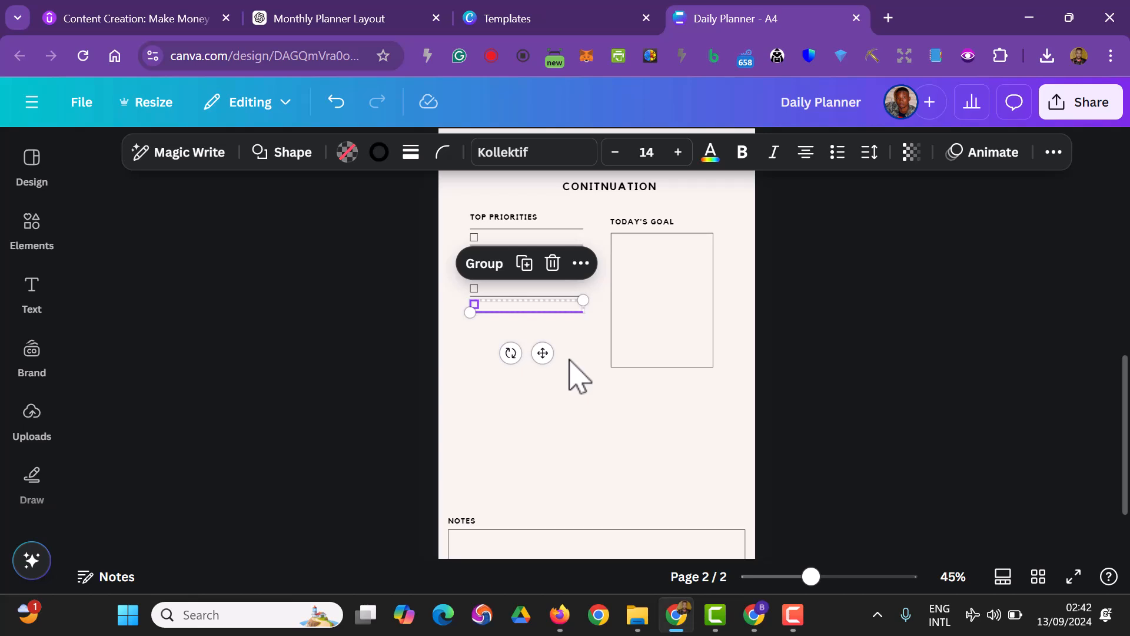
Duplicate the new TOP PRIORITIES checkbox row five more times at the same spacing down the page
key(ctrl+d)
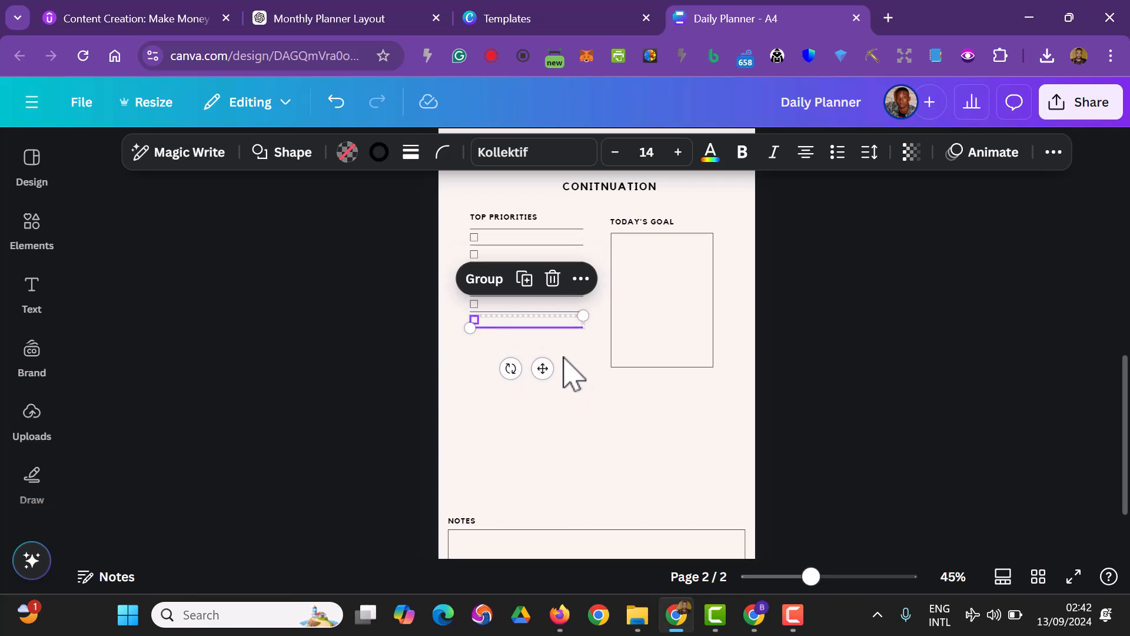
key(ctrl+d)
key(ctrl+d)
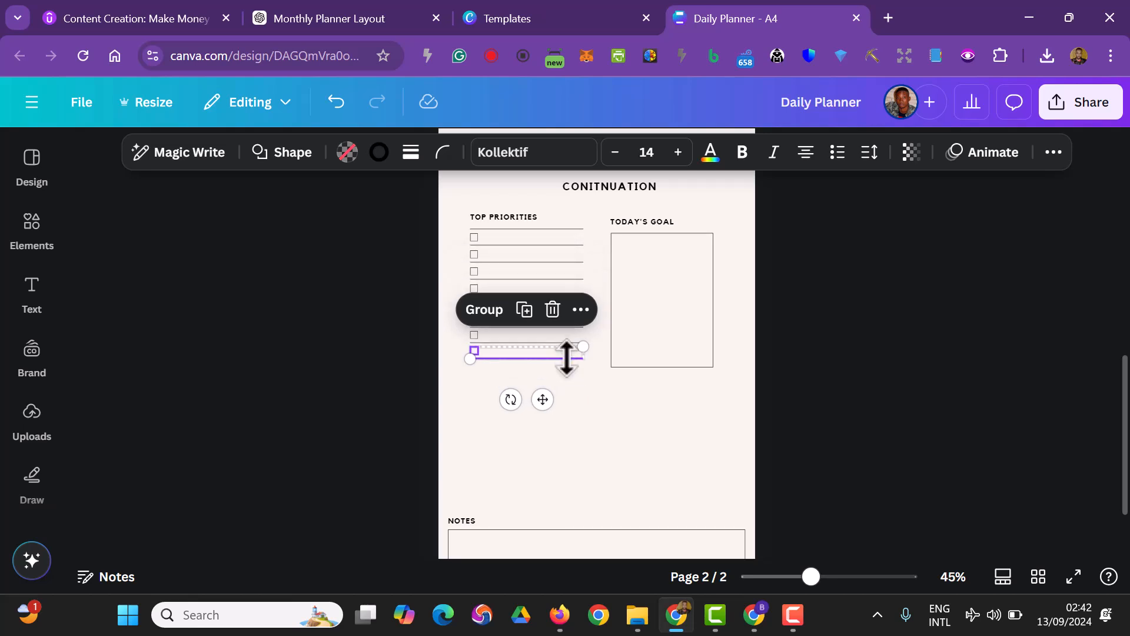
key(ctrl+d)
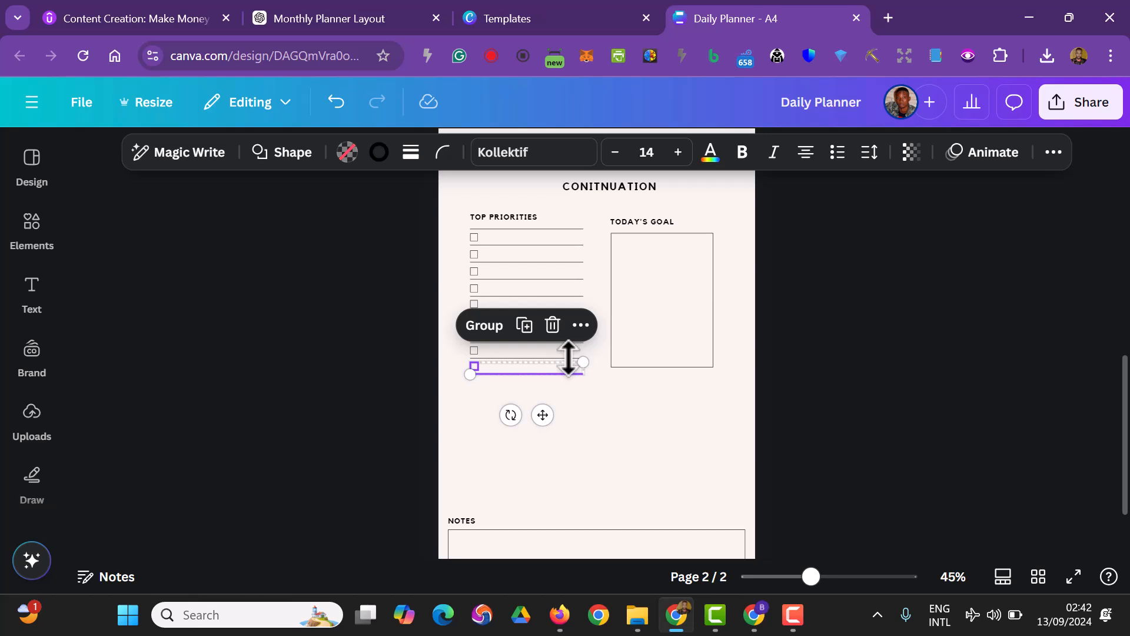
key(ctrl+d)
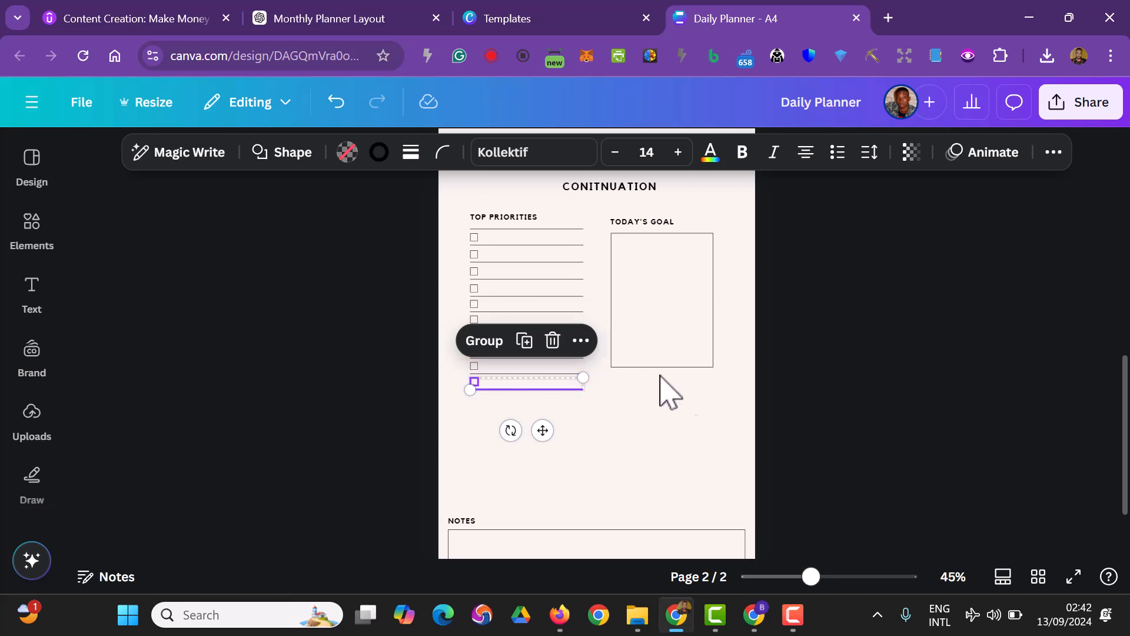
Extend the TODAY'S GOAL box on page 2 downward until its lower edge is level with the last TOP PRIORITIES line
click(835, 406)
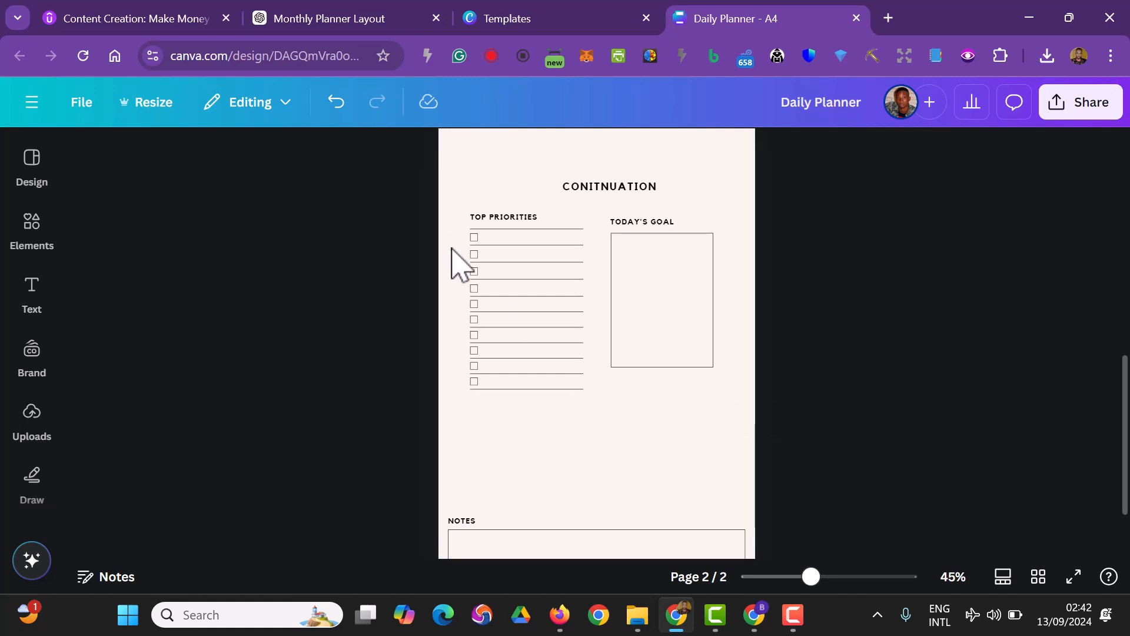
click(650, 341)
drag(659, 368, 659, 393)
click(865, 411)
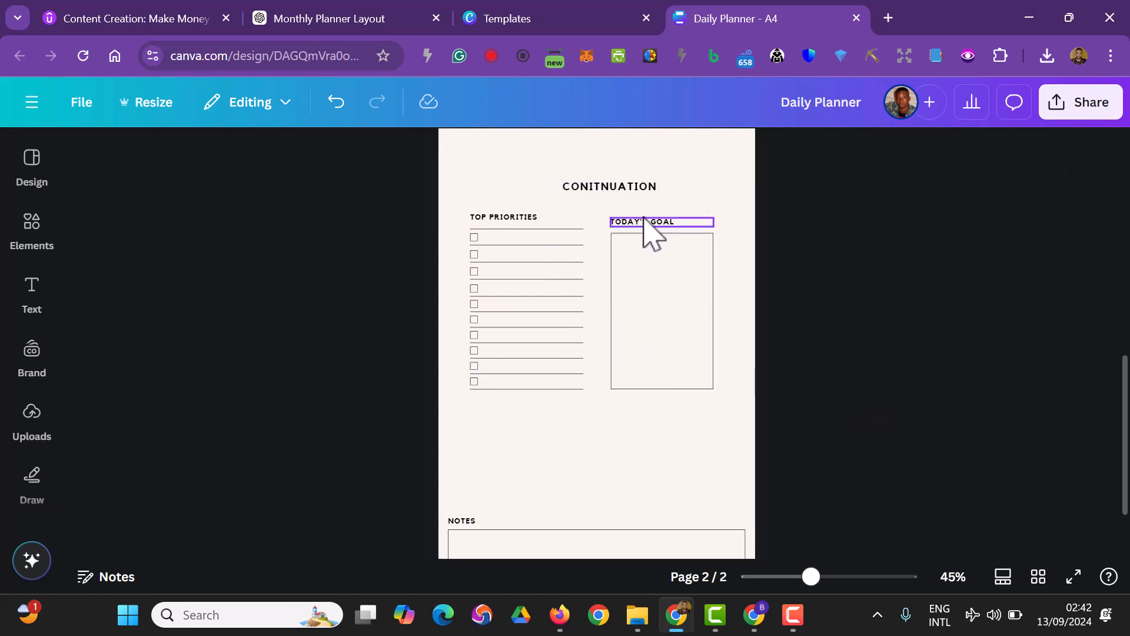
Move the TODAY'S GOAL heading up slightly so it lines up with the TOP PRIORITIES heading and its box's side edge
drag(647, 221, 645, 214)
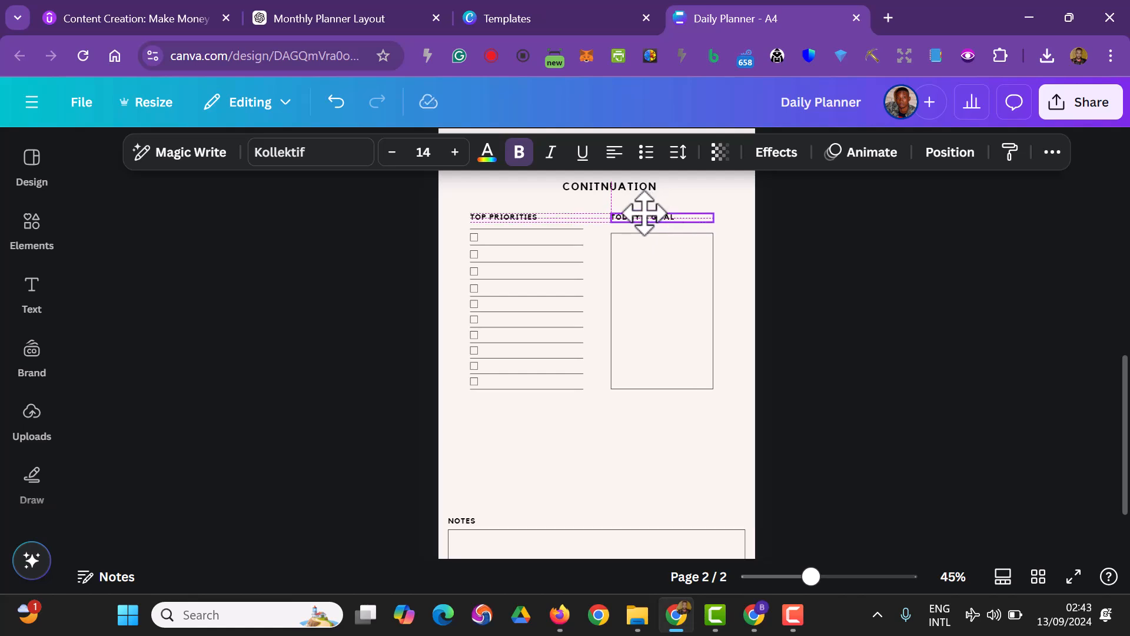
drag(644, 214, 645, 214)
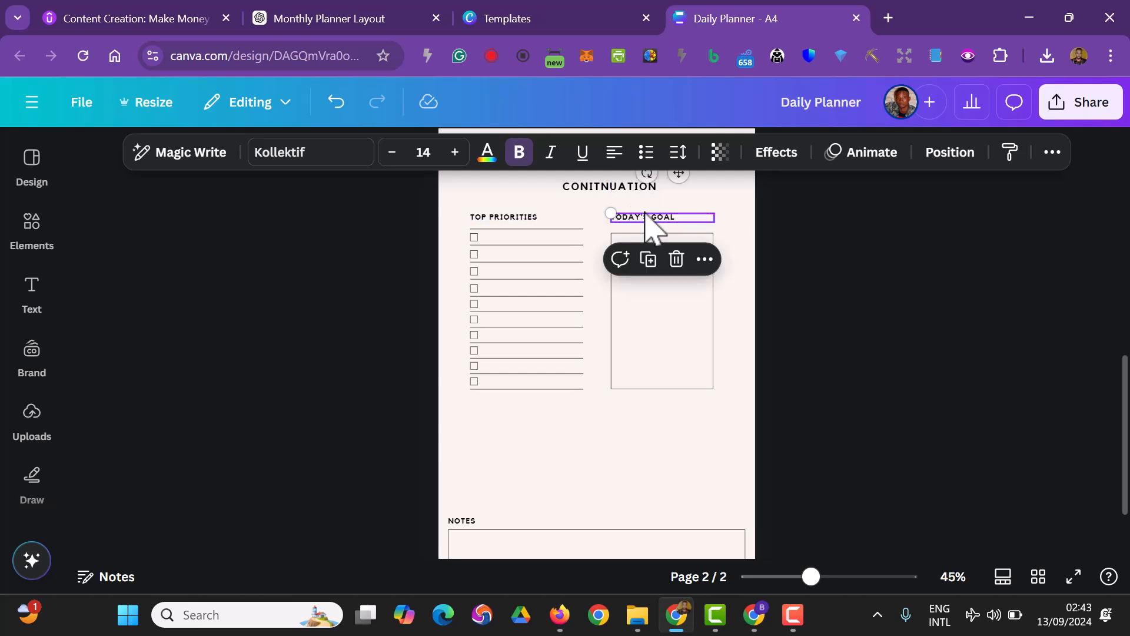
click(655, 354)
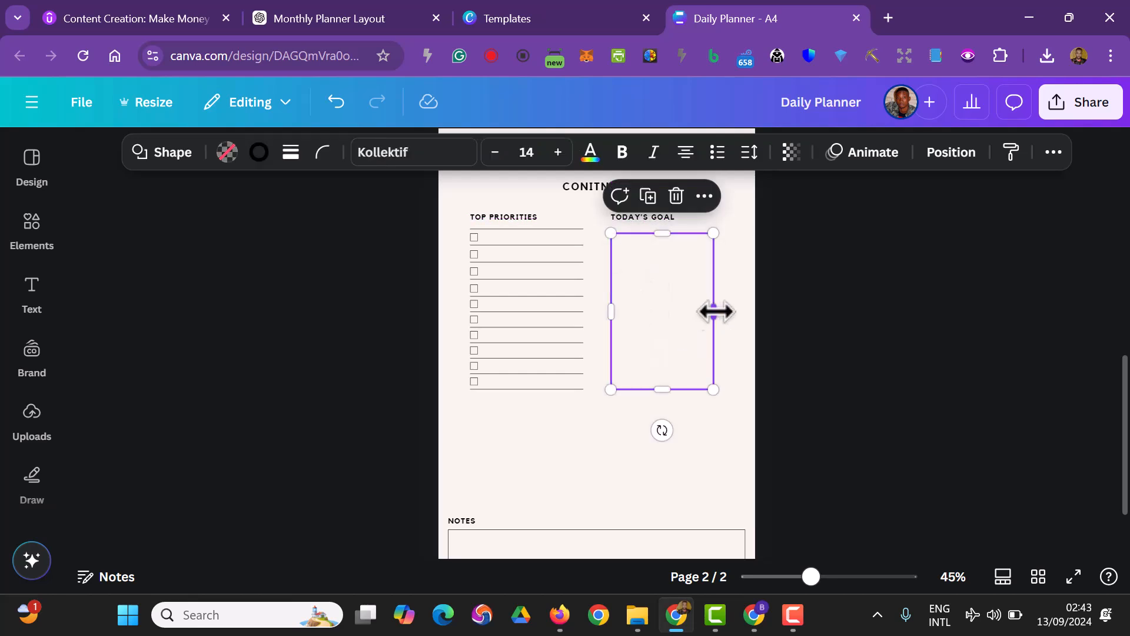
drag(663, 393, 662, 398)
Move the NOTES heading and its box up beneath the TOP PRIORITIES list, left-aligned with the list
scroll(874, 412, down, 2)
drag(763, 489, 450, 439)
click(431, 448)
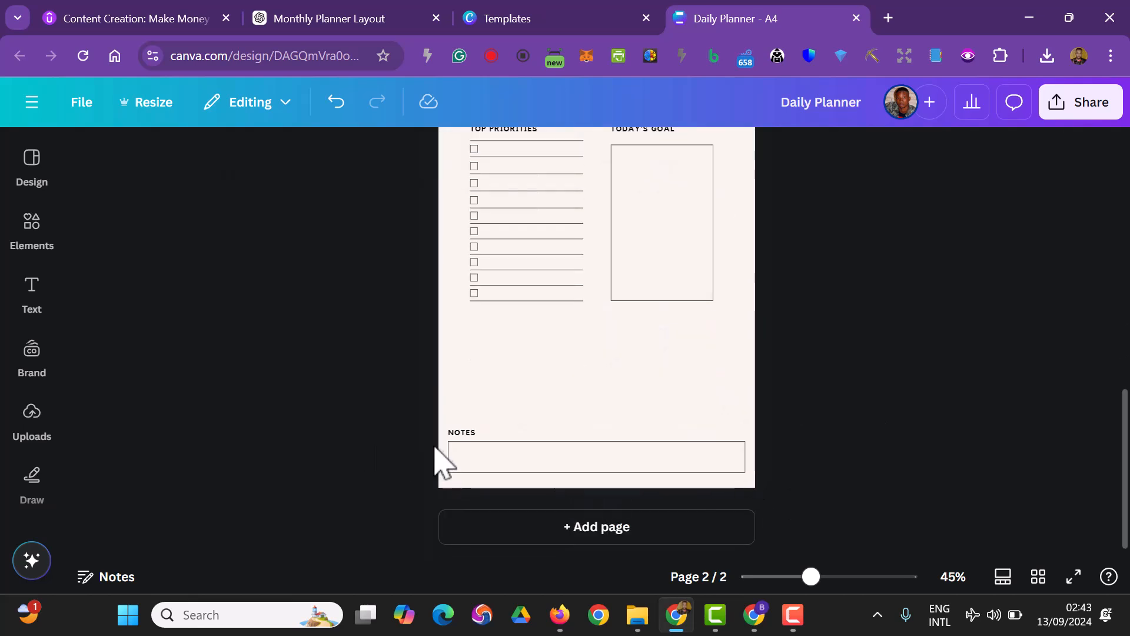
scroll(480, 468, up, 2)
drag(471, 521, 493, 415)
scroll(795, 465, down, 2)
drag(583, 471, 598, 368)
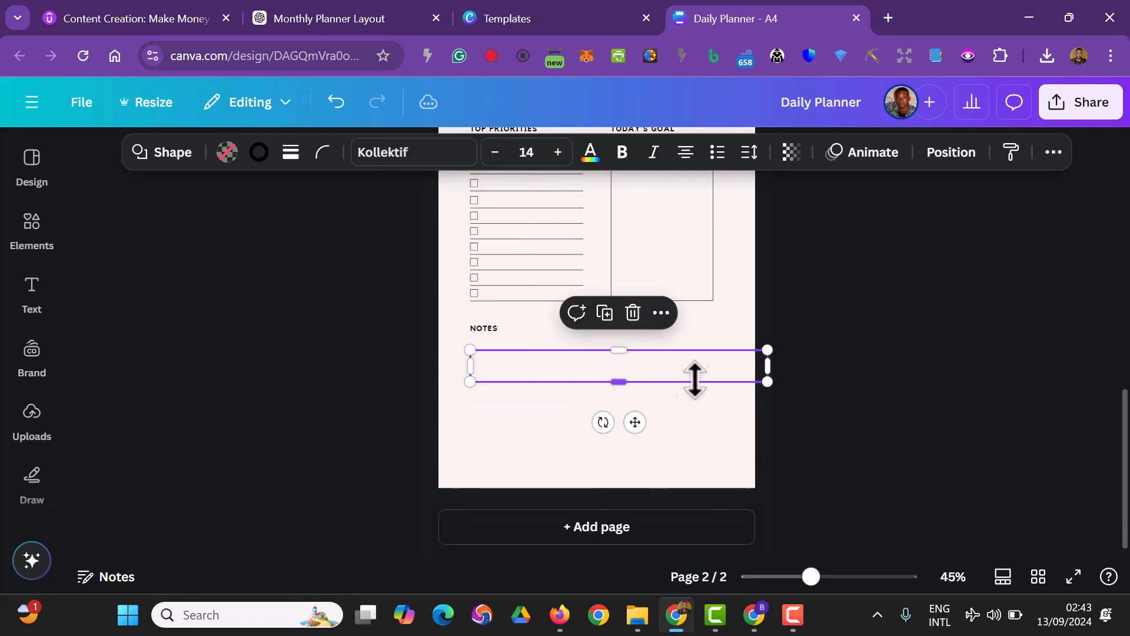
Narrow the NOTES box to end flush with the TODAY'S GOAL box and extend it downward to about three times its height
drag(766, 367, 713, 381)
drag(598, 383, 595, 459)
click(836, 452)
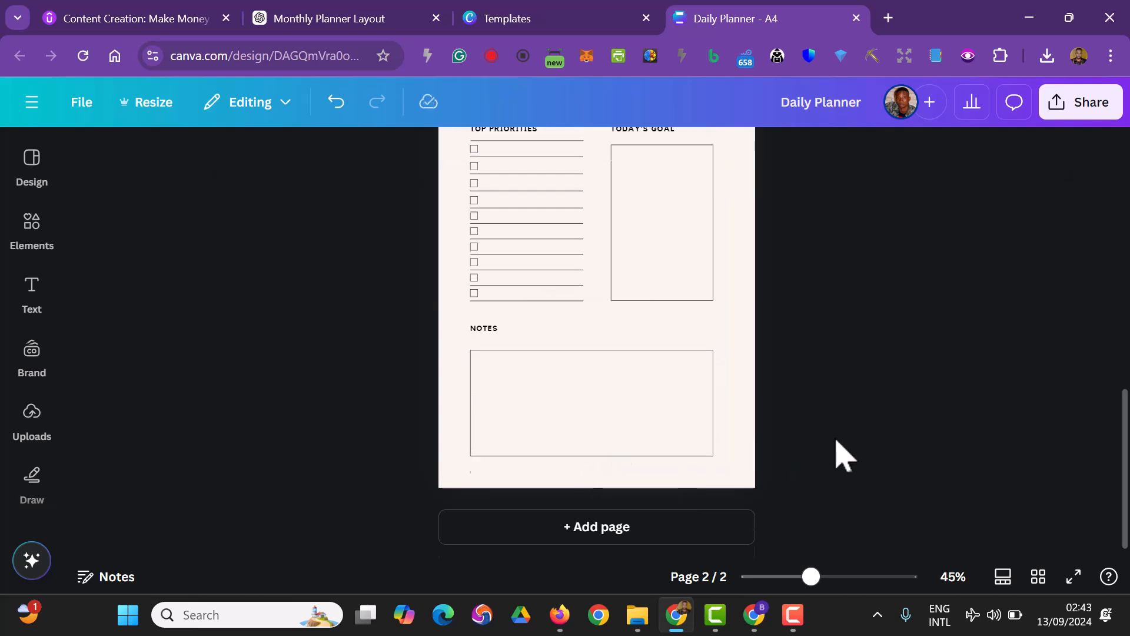
Review the page 1 schedule table and its heading against the layout of page 2
scroll(842, 456, up, 10)
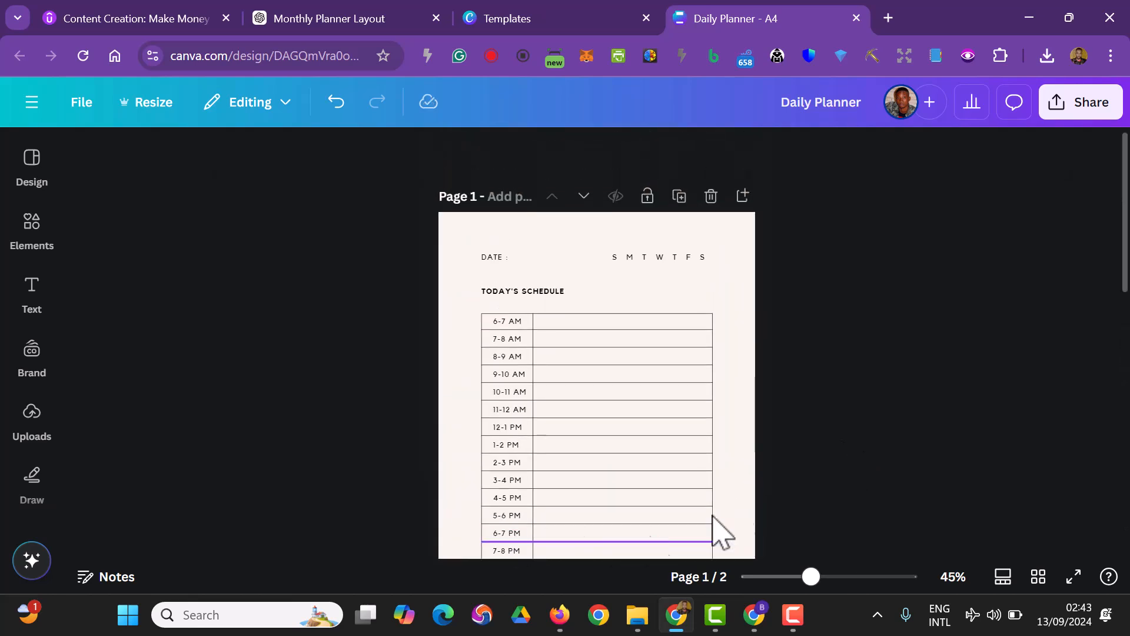
scroll(647, 545, down, 3)
scroll(518, 361, up, 2)
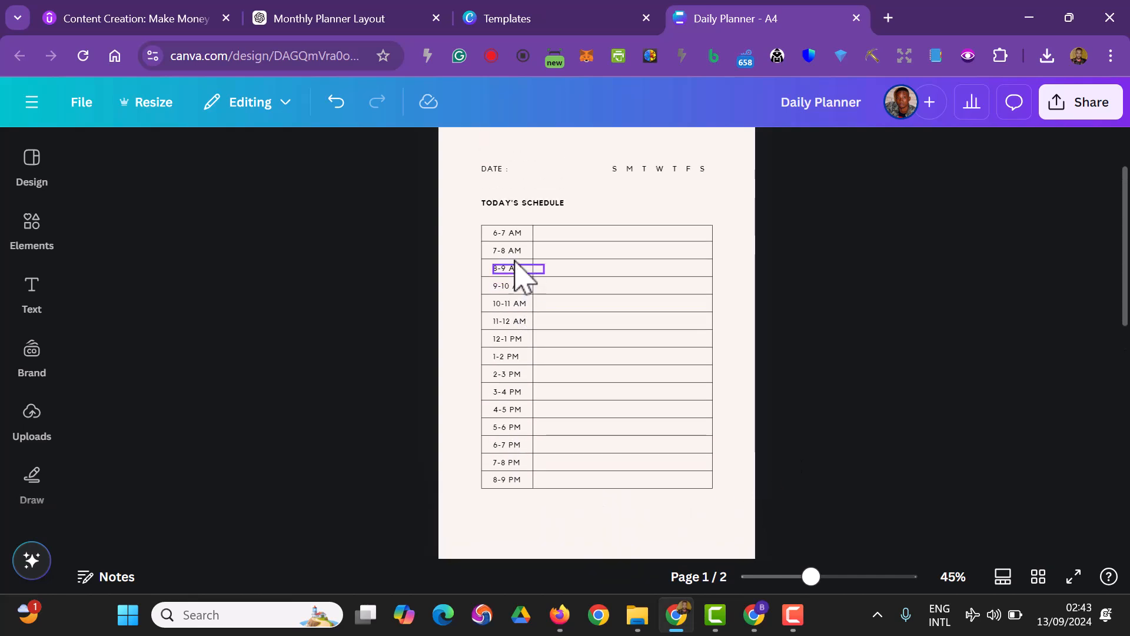
scroll(532, 353, up, 2)
scroll(527, 474, down, 2)
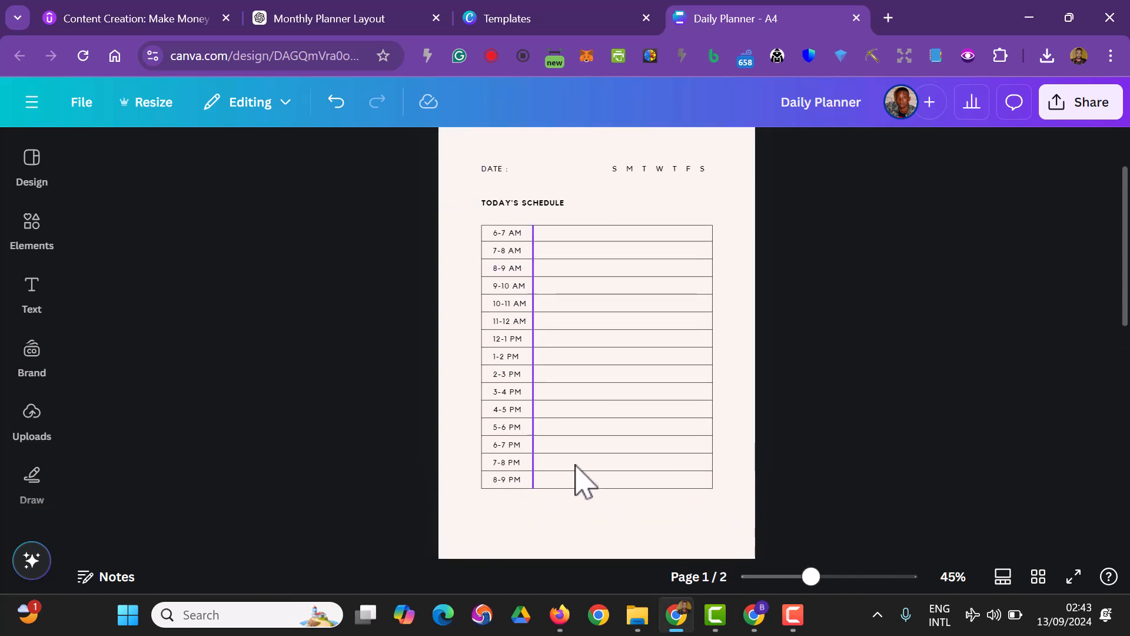
scroll(807, 542, down, 5)
scroll(706, 389, up, 2)
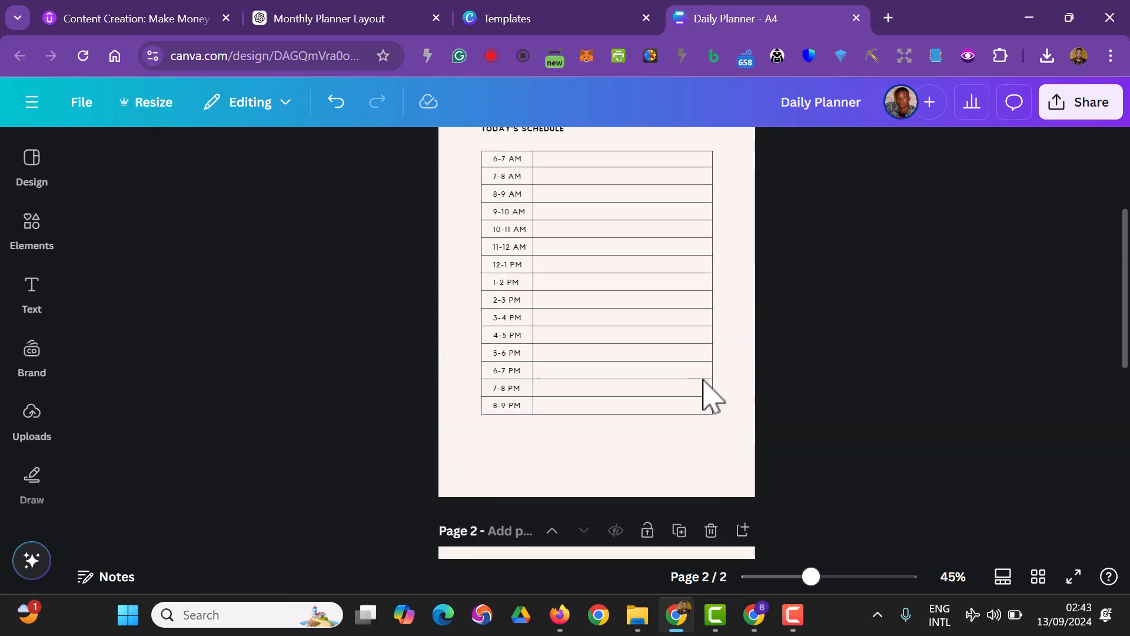
scroll(695, 330, up, 4)
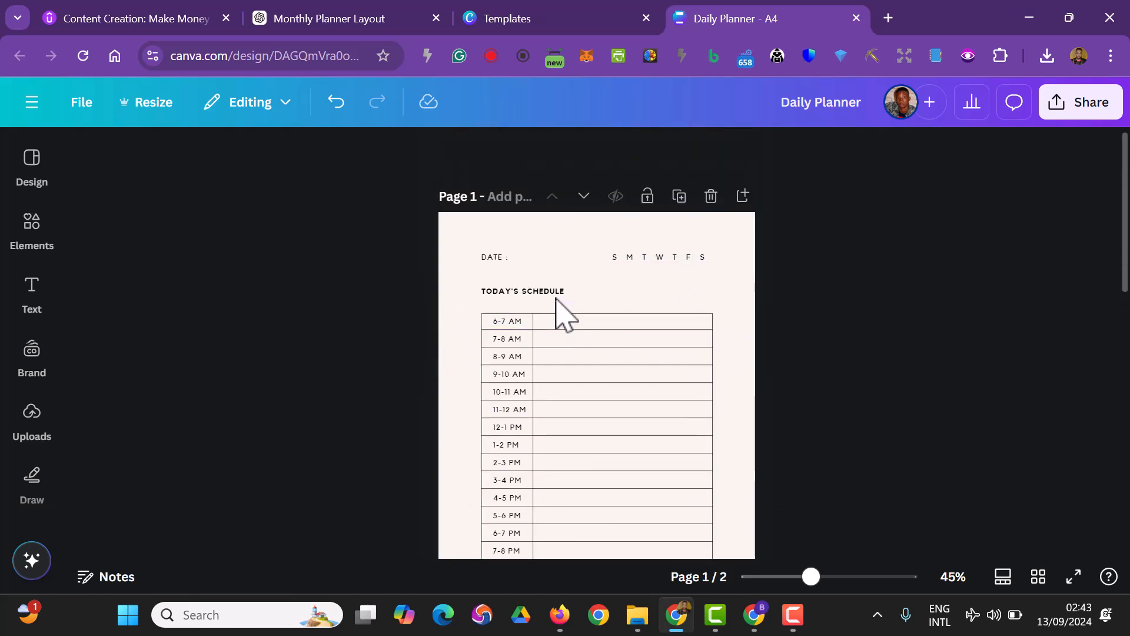
Extend the page 1 schedule heading to read "TODAY'S SCHEDULE AND APPOINTMENT"
double_click(558, 295)
click(570, 295)
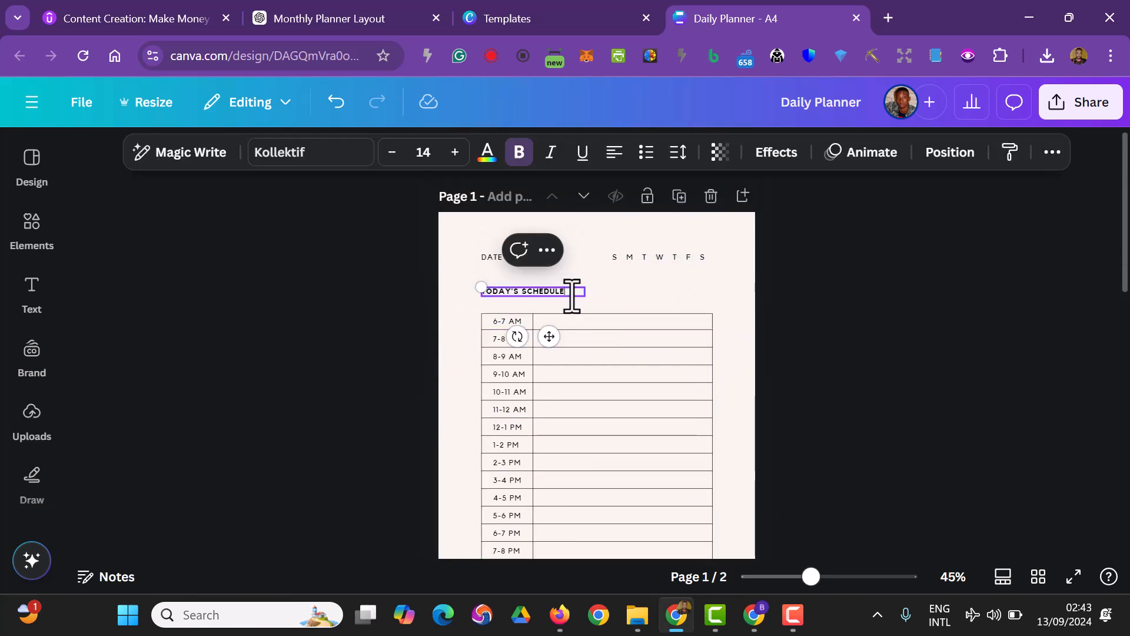
text(AND )
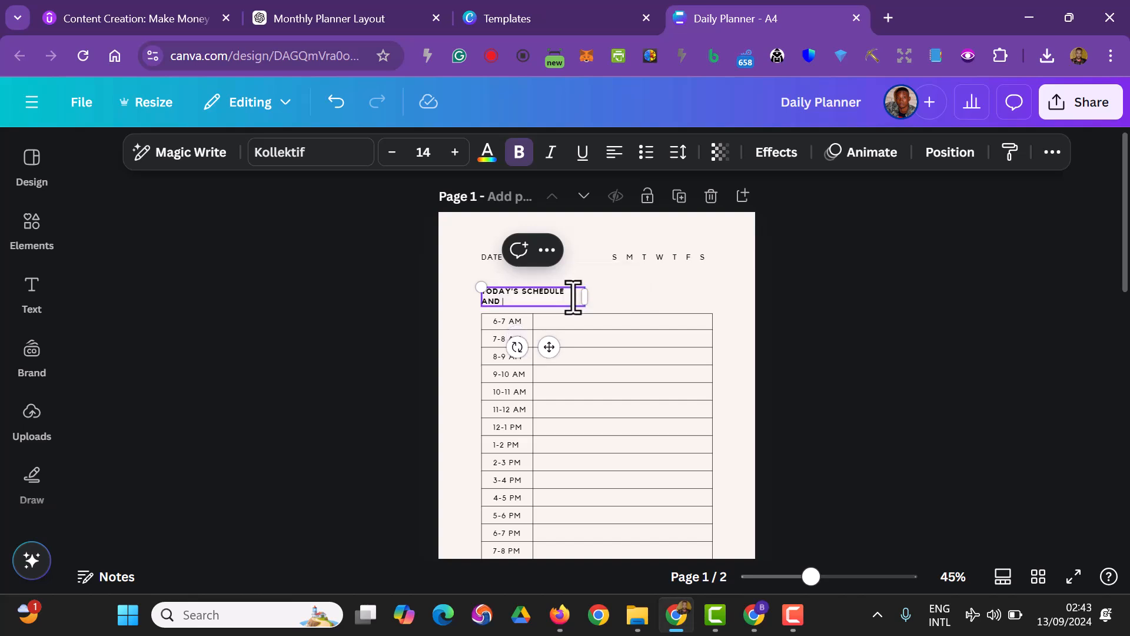
text(APPOIN)
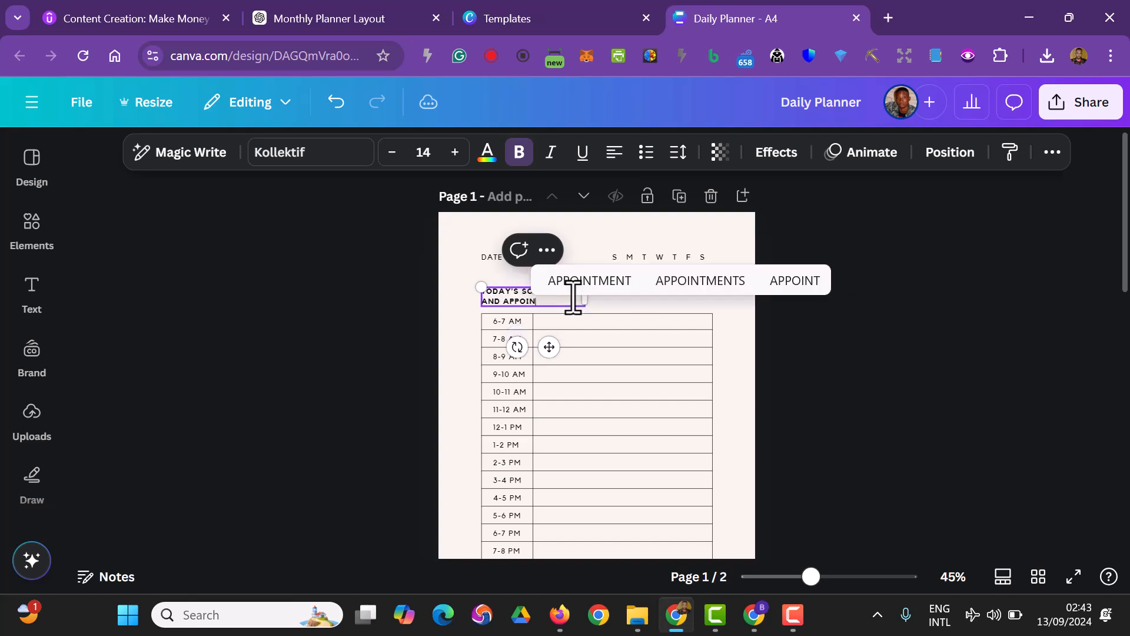
text(TMENT)
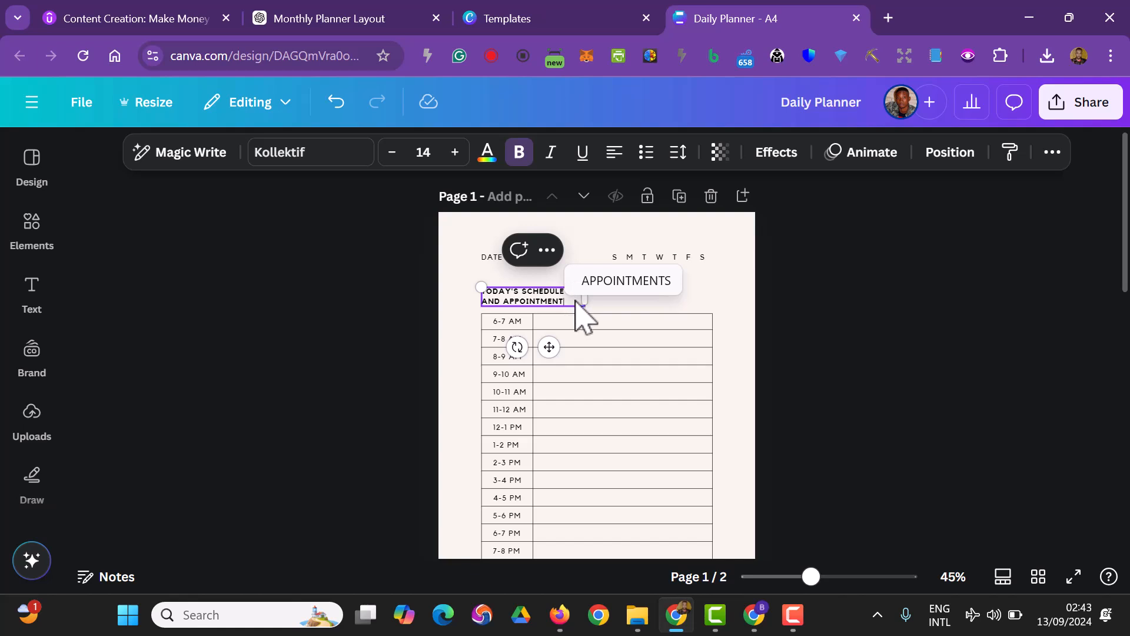
click(410, 345)
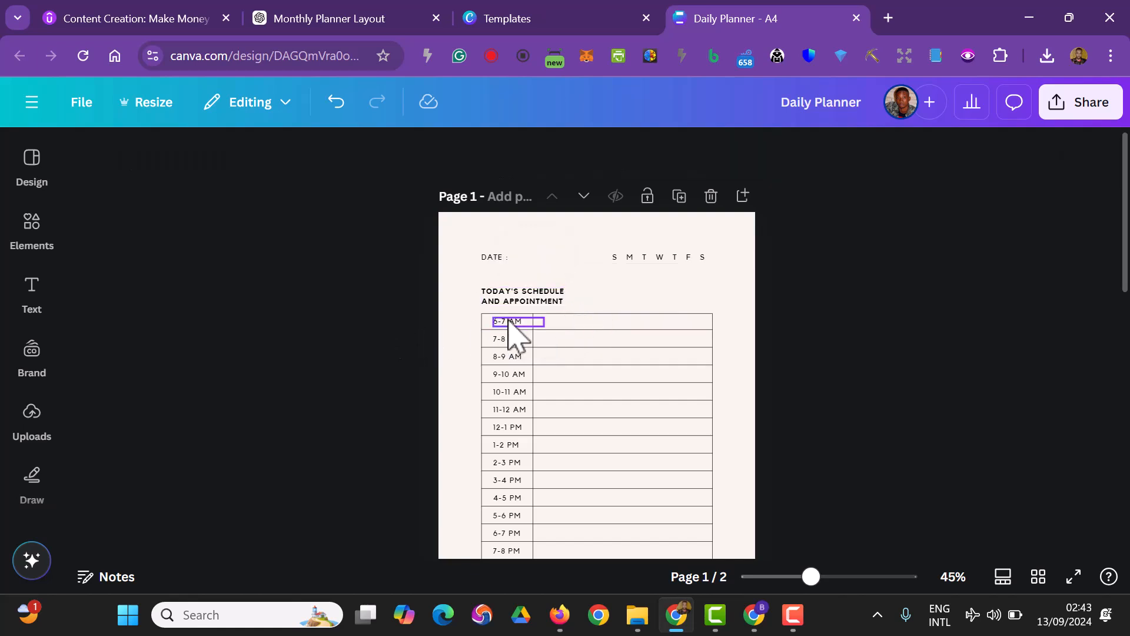
Set the schedule heading's font size to 16 and widen its text box so the text fits on one line
click(583, 296)
drag(597, 296, 661, 297)
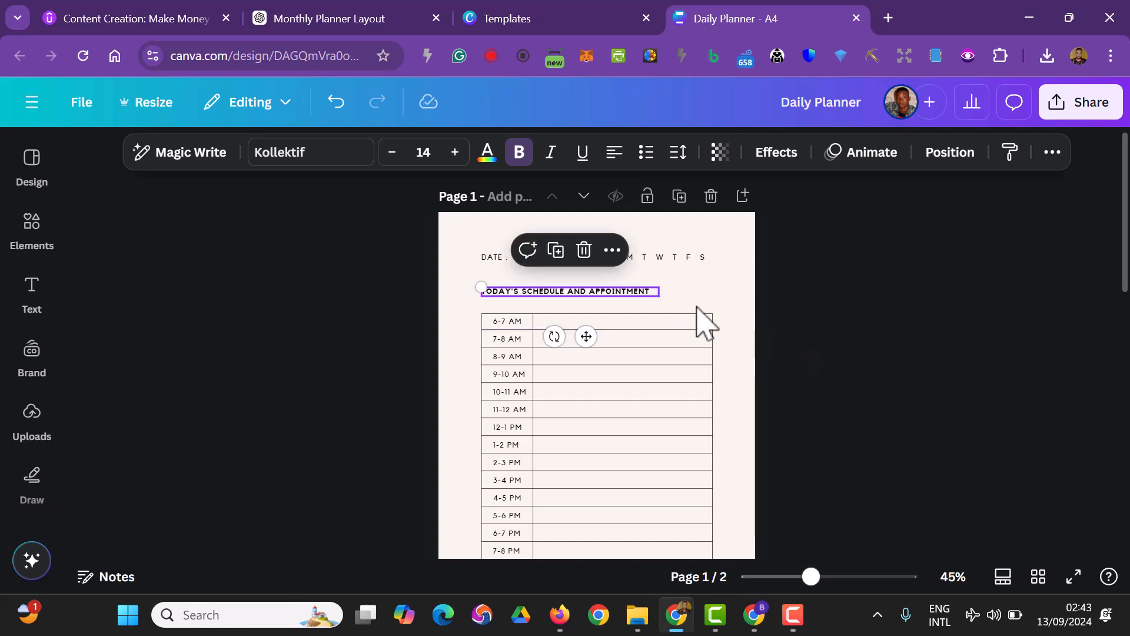
click(456, 152)
click(456, 152)
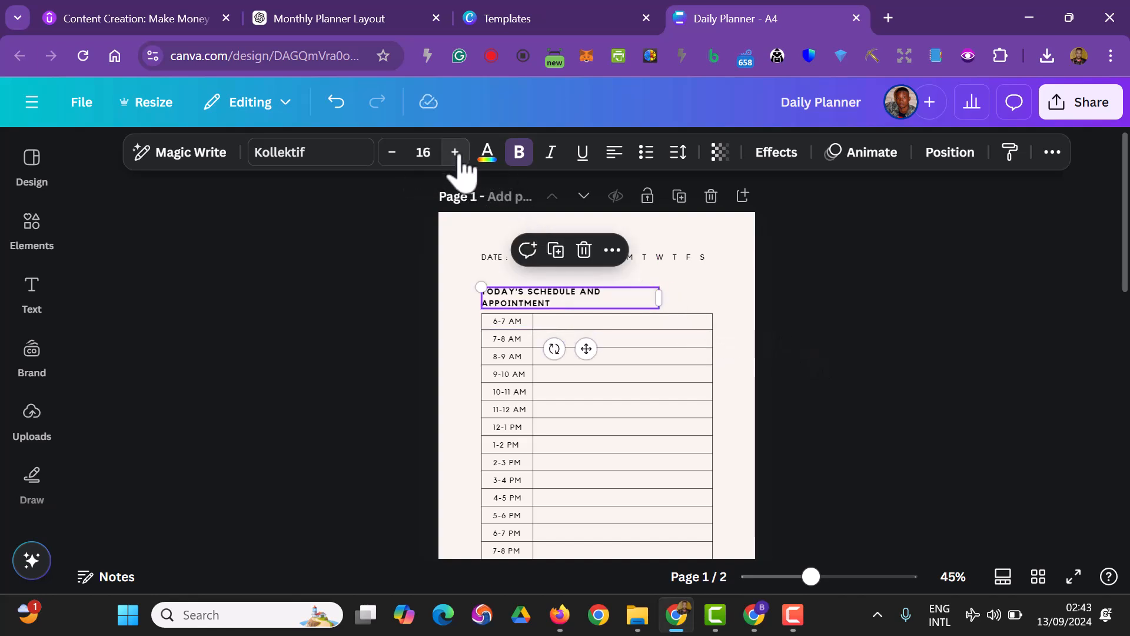
drag(674, 299, 698, 304)
click(841, 386)
Look over page 2, and switch to the ChatGPT Monthly Planner Layout chat to reread the daily planner's section layout
scroll(851, 381, down, 2)
scroll(850, 377, down, 5)
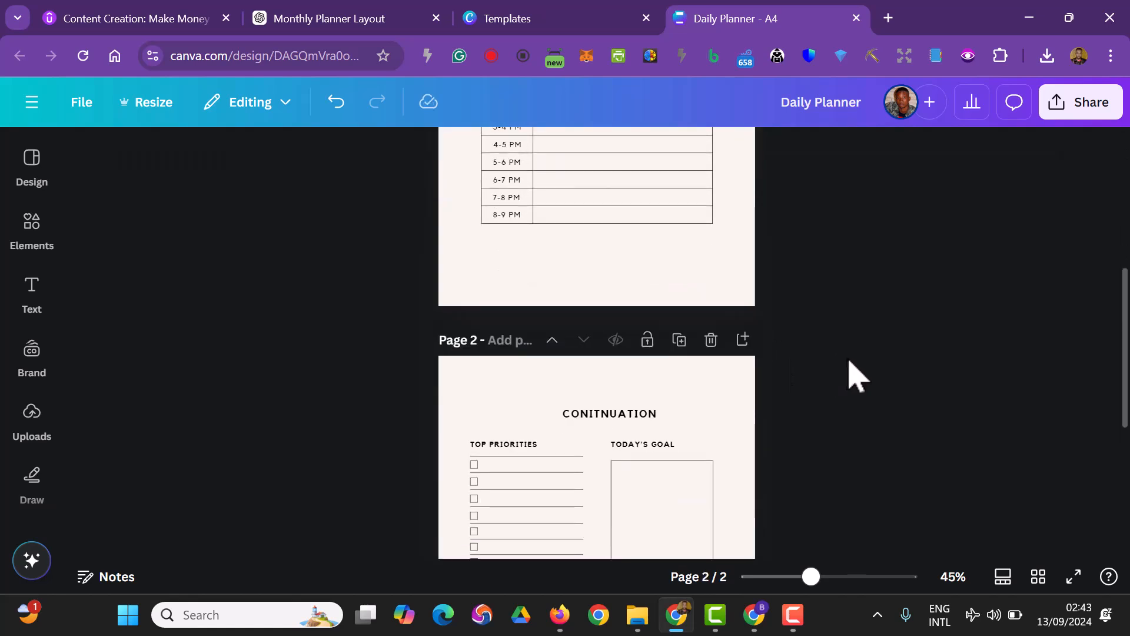
scroll(800, 335, down, 3)
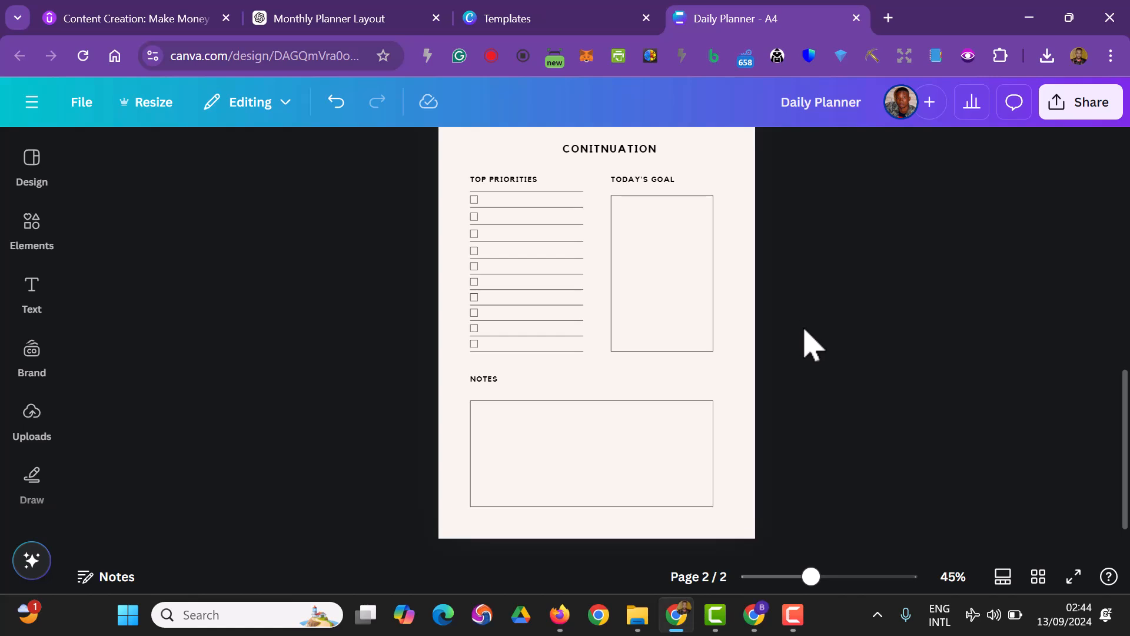
scroll(800, 465, down, 1)
scroll(810, 462, up, 5)
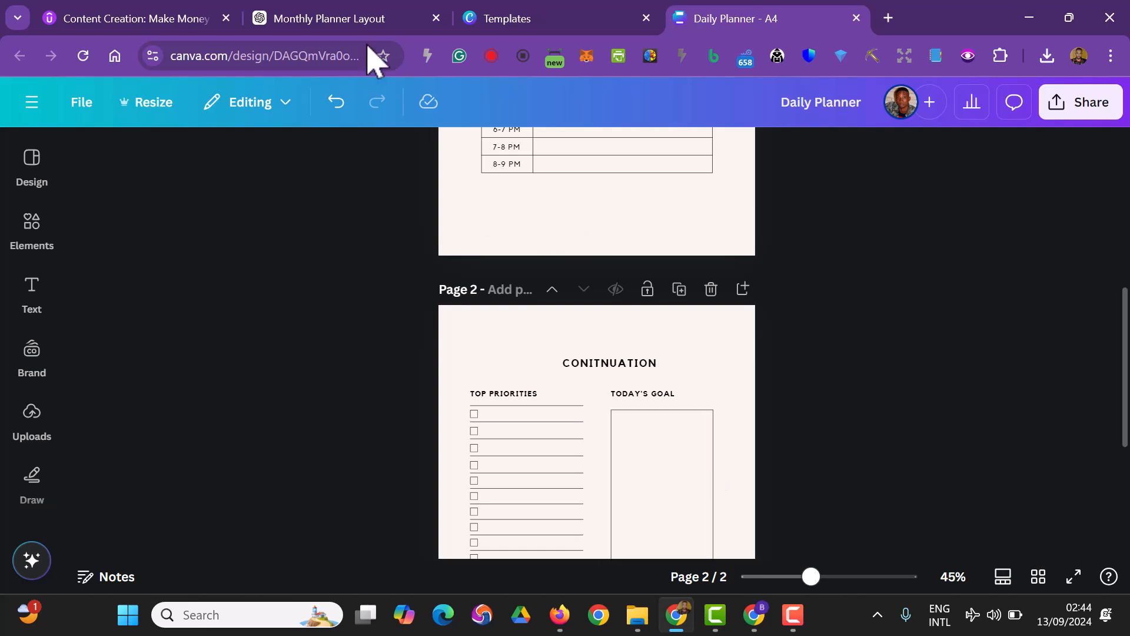
click(330, 15)
scroll(654, 338, up, 3)
scroll(659, 341, down, 2)
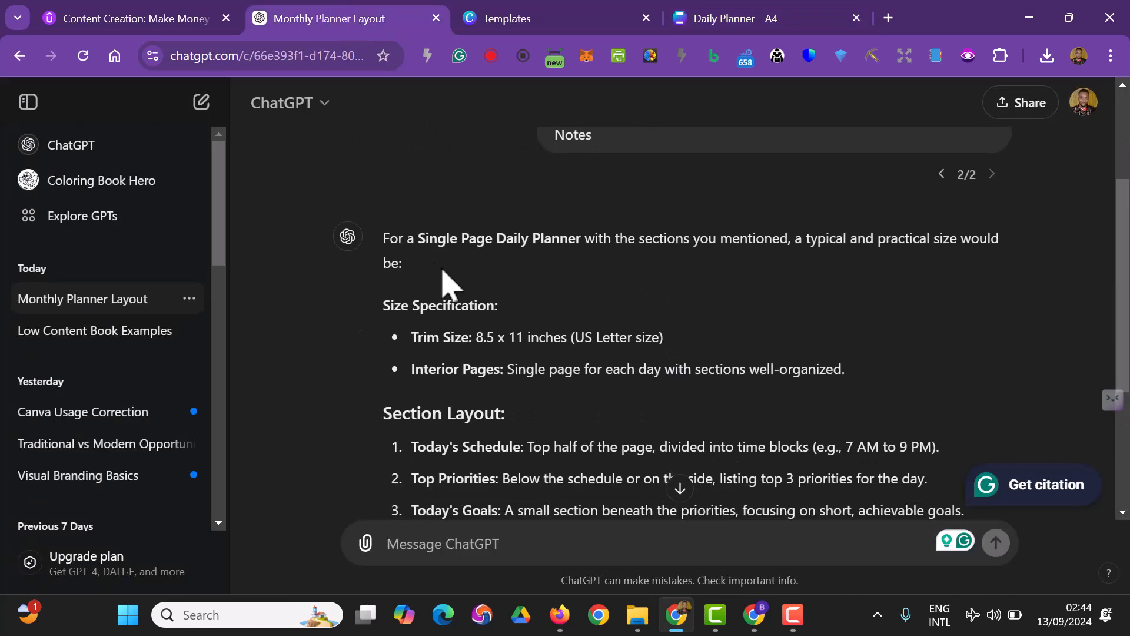
scroll(370, 285, down, 2)
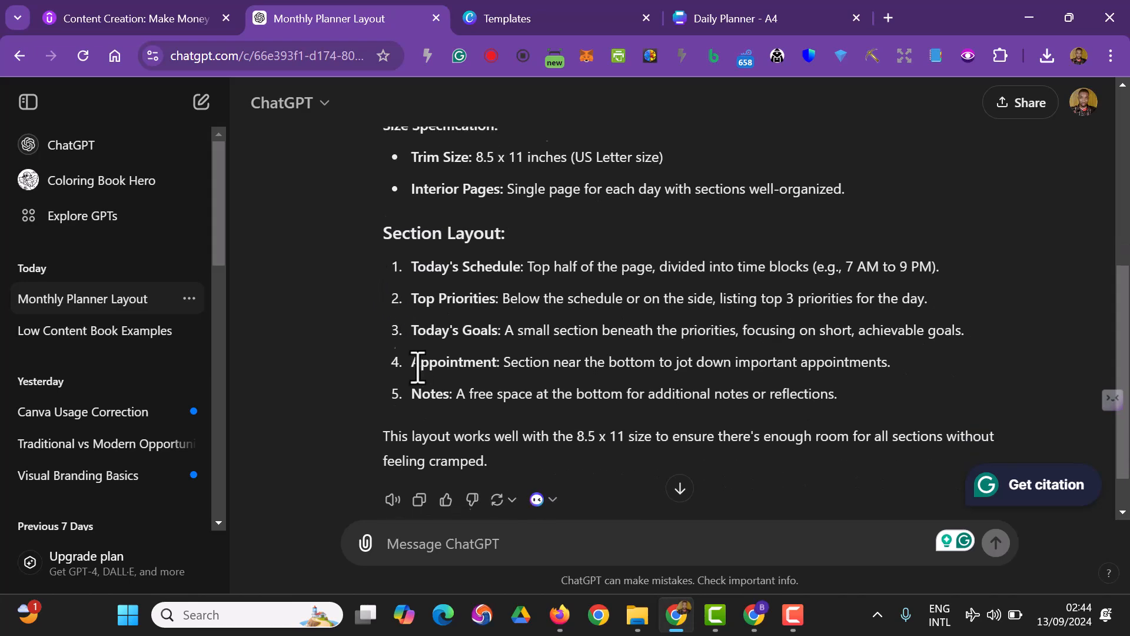
scroll(532, 366, up, 5)
scroll(576, 360, down, 2)
scroll(598, 365, down, 3)
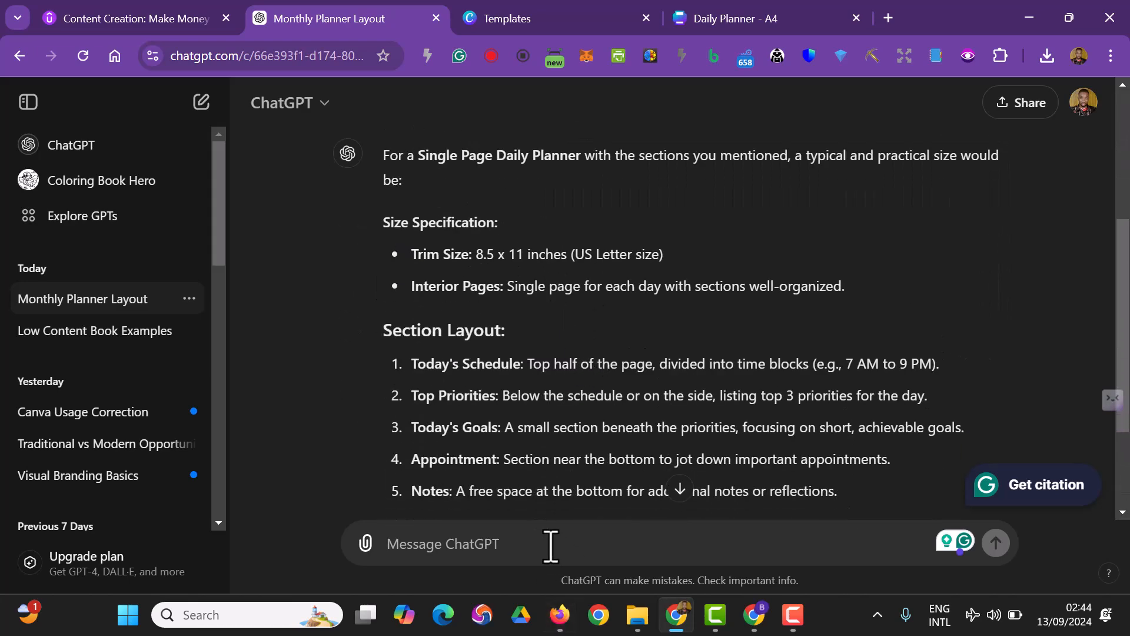
Begin the ChatGPT message with "I changed the idea to a double page for a day"
text(I changed the )
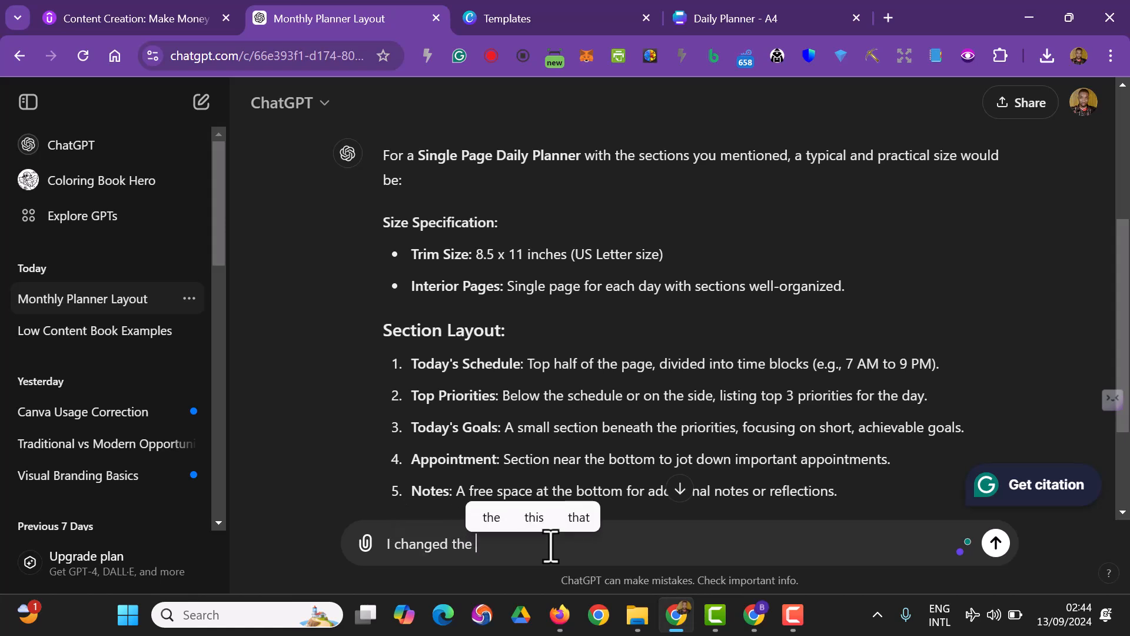
text(idea to a )
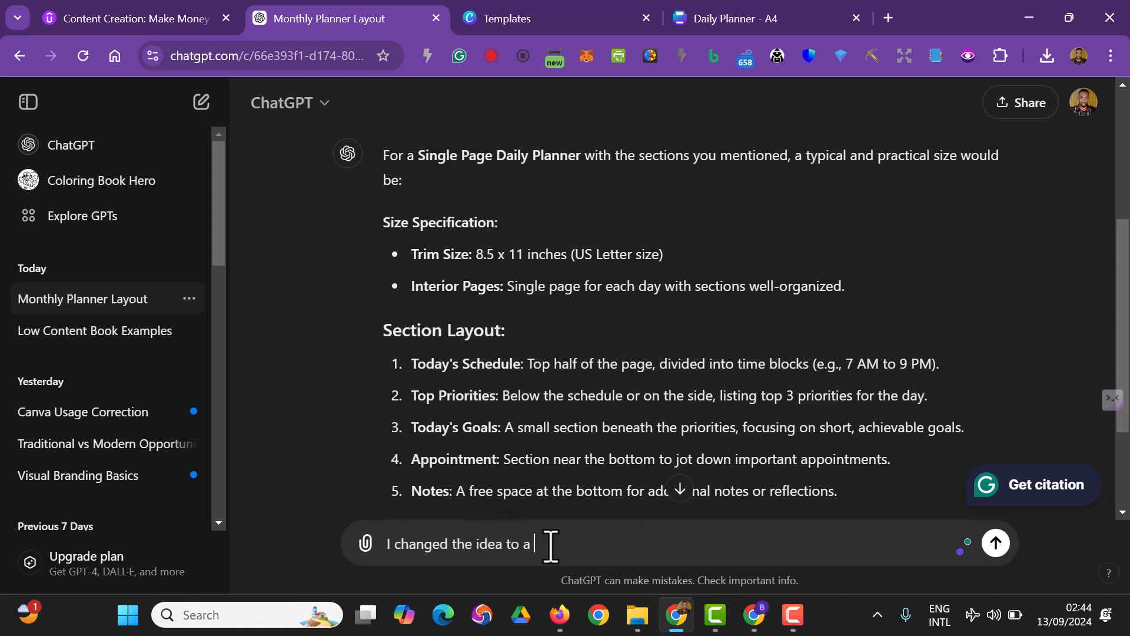
text(double page for a day: )
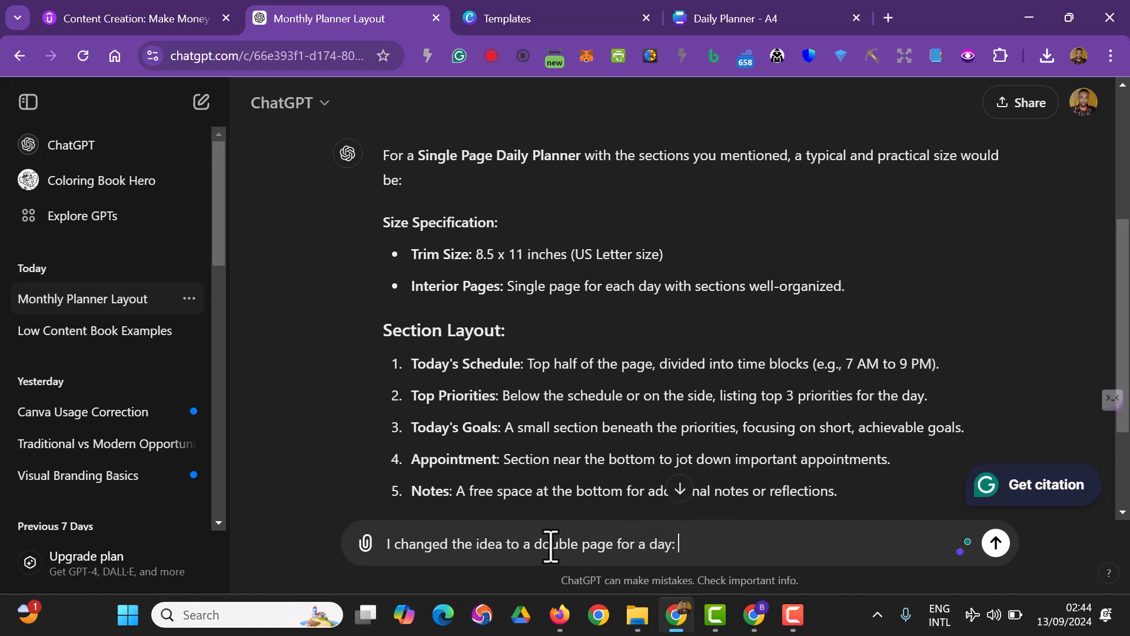
key(BackSpace)
key(BackSpace)
text(, so )
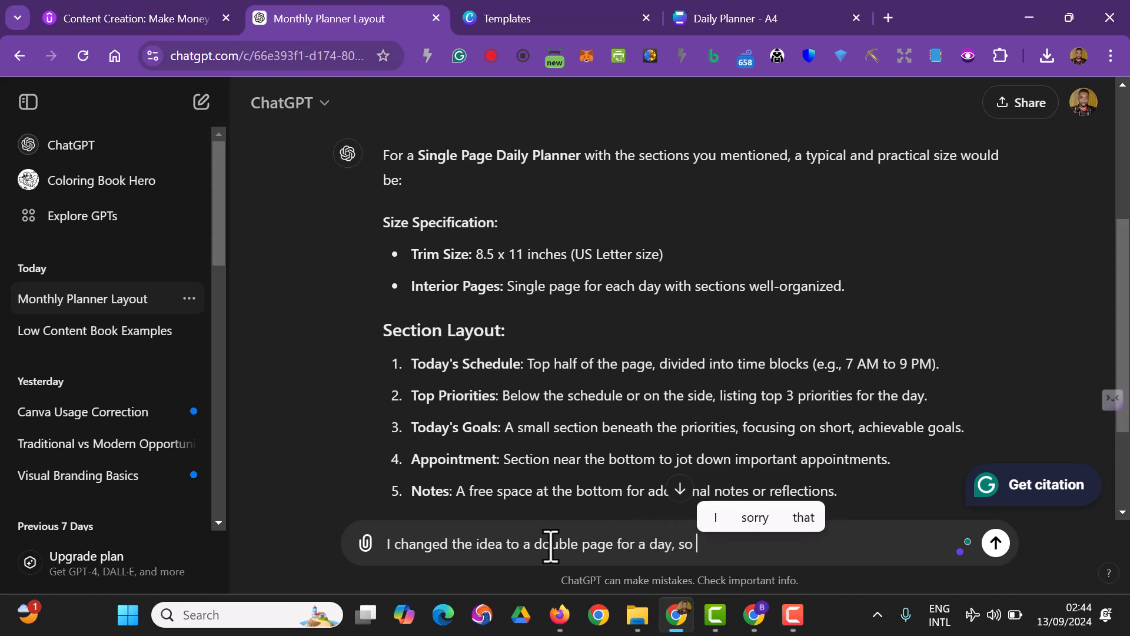
text(what I am )
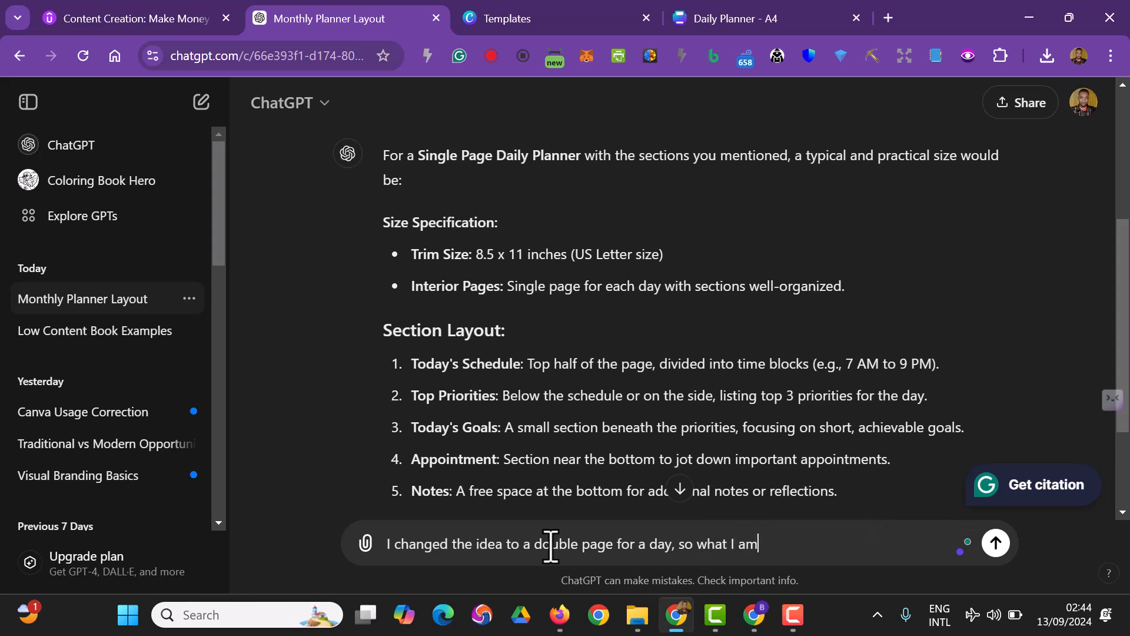
text(going to hav)
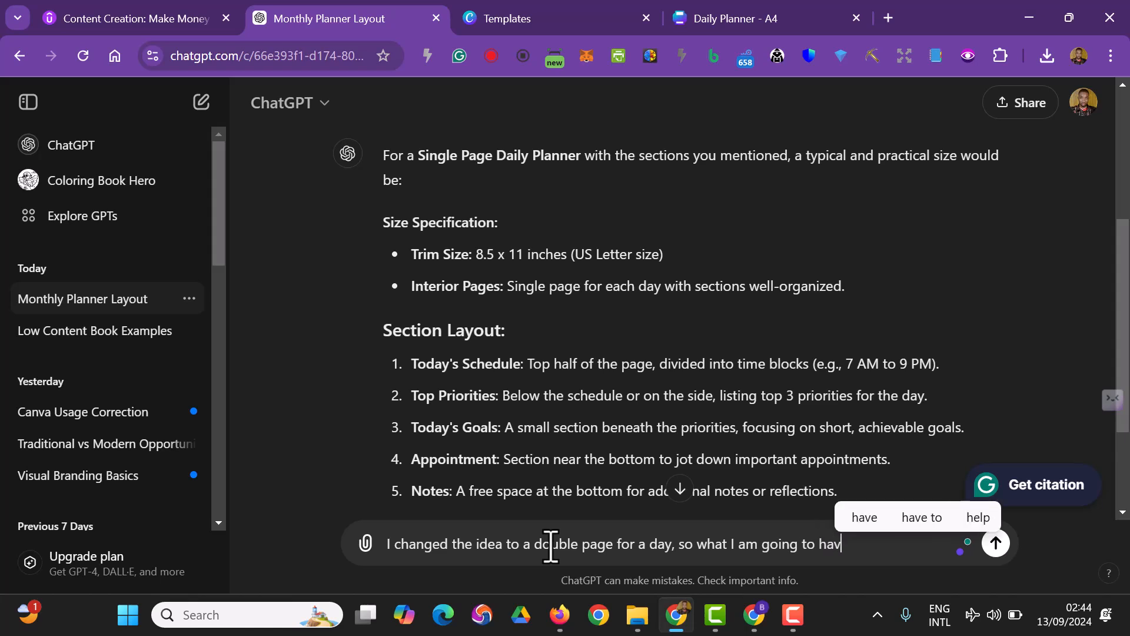
text(e now is 3)
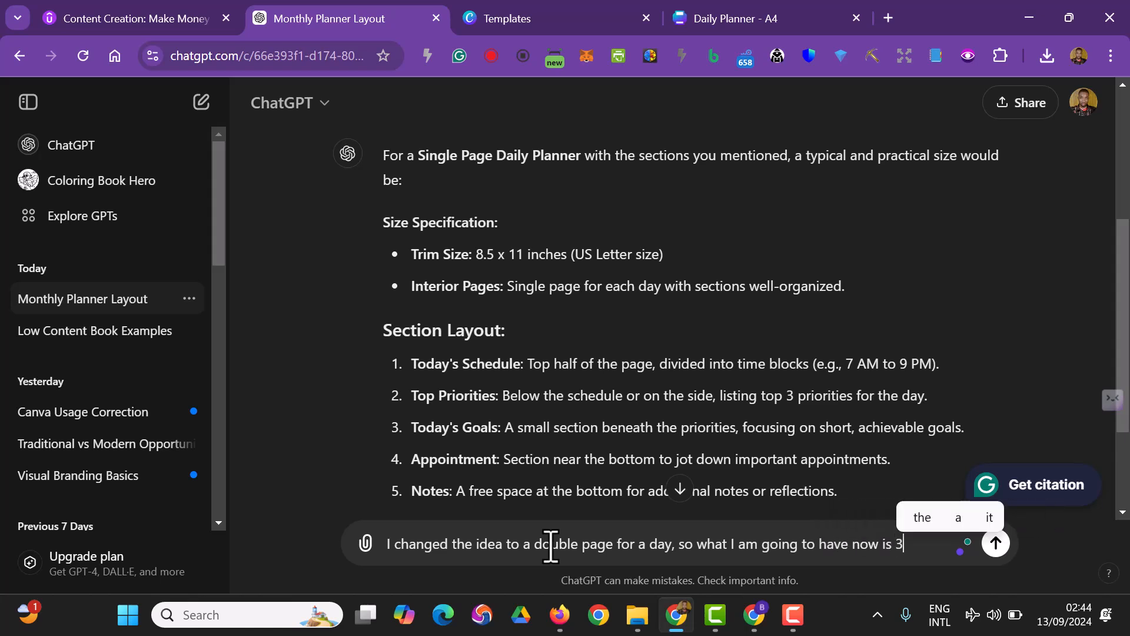
Continue the message's opening sentence with ", so what I am going to have now is 2 pages for a day"
key(BackSpace)
key(BackSpace)
text(2 pages fo)
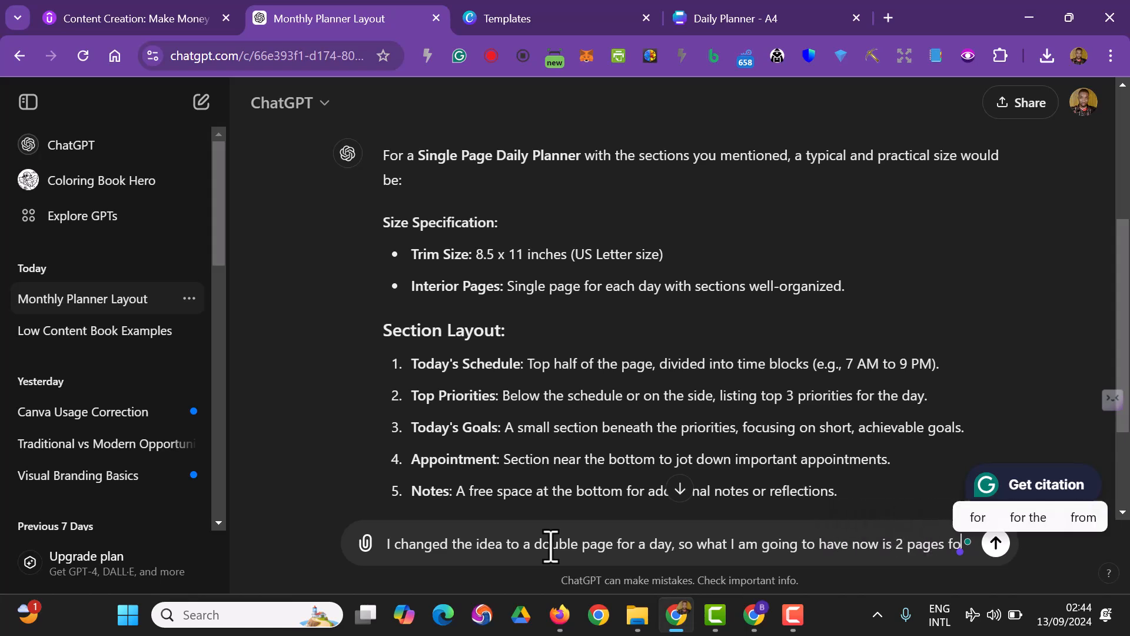
text(r a day)
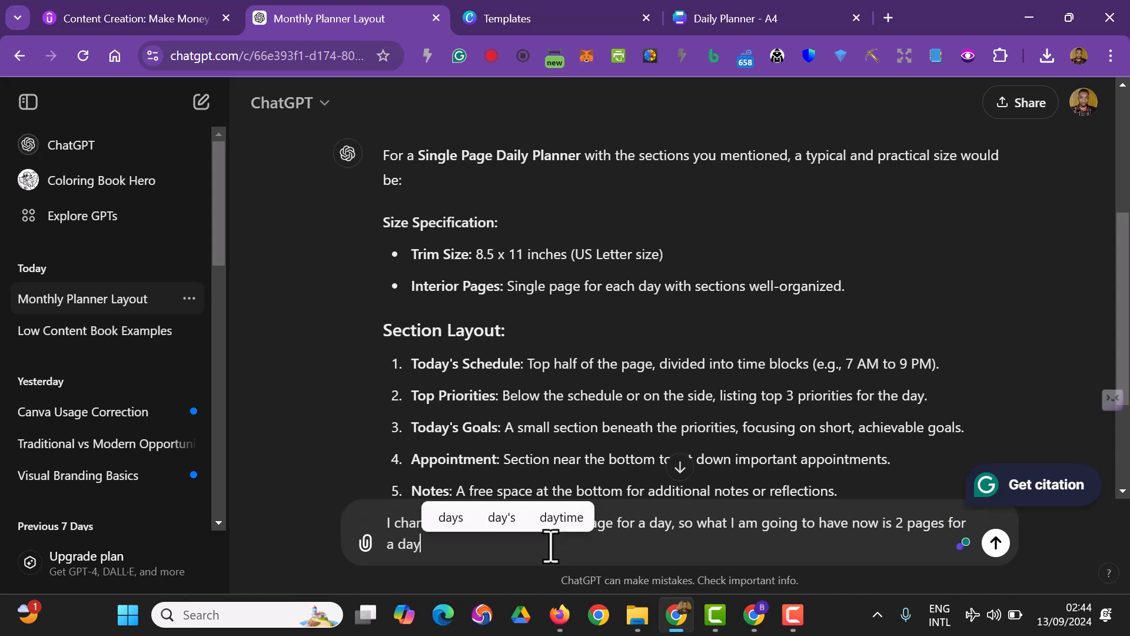
text(, the fi)
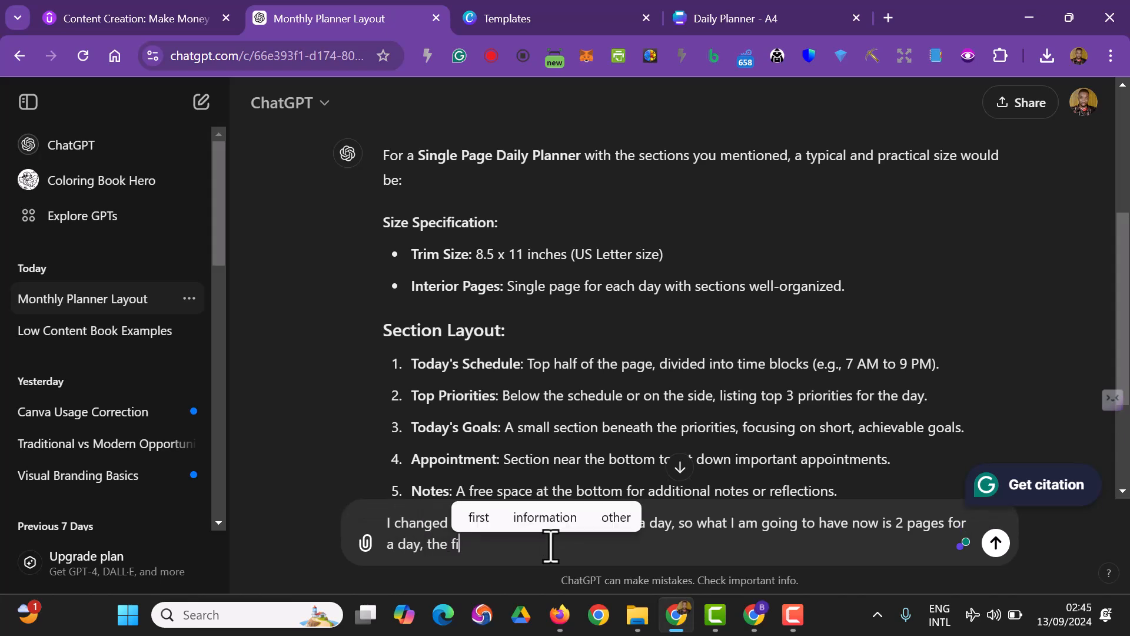
text(rst page w)
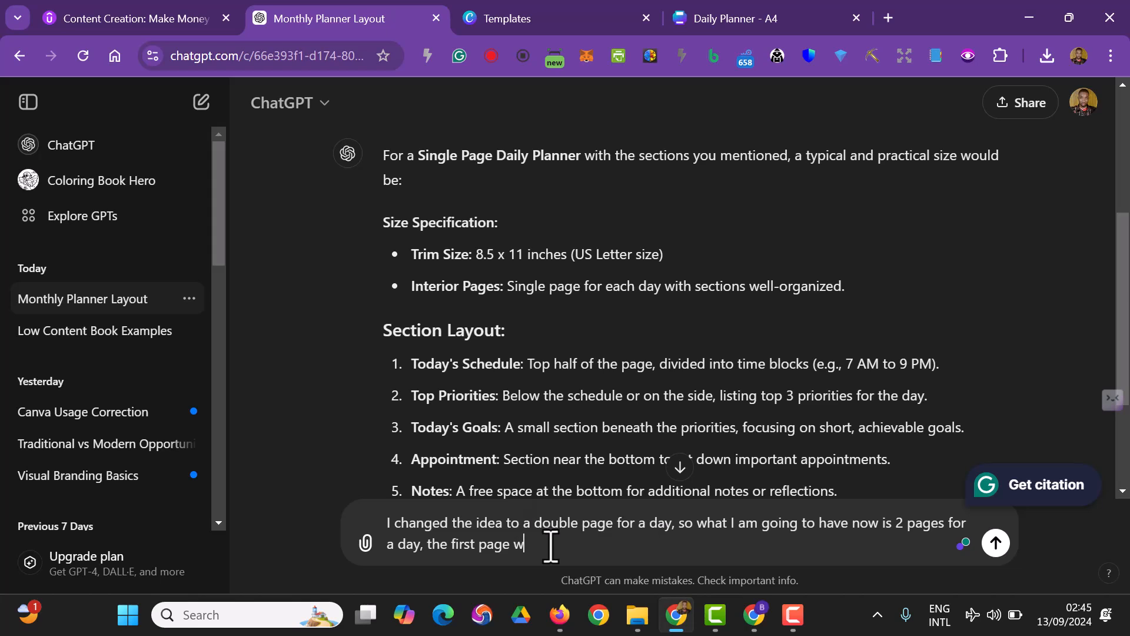
text(oul)
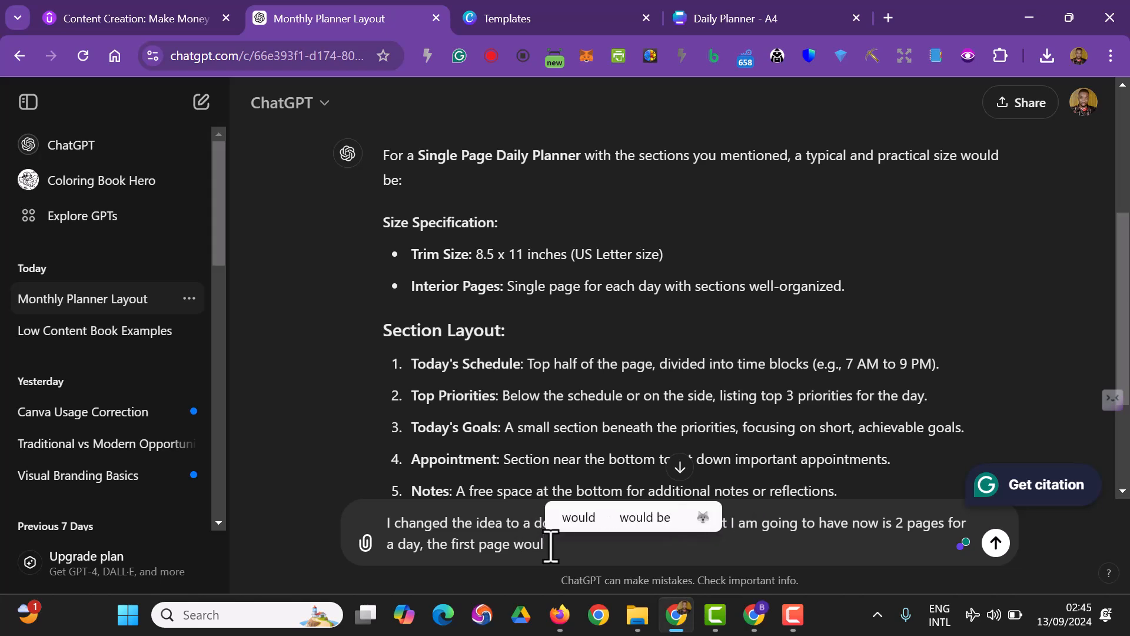
text(d carry)
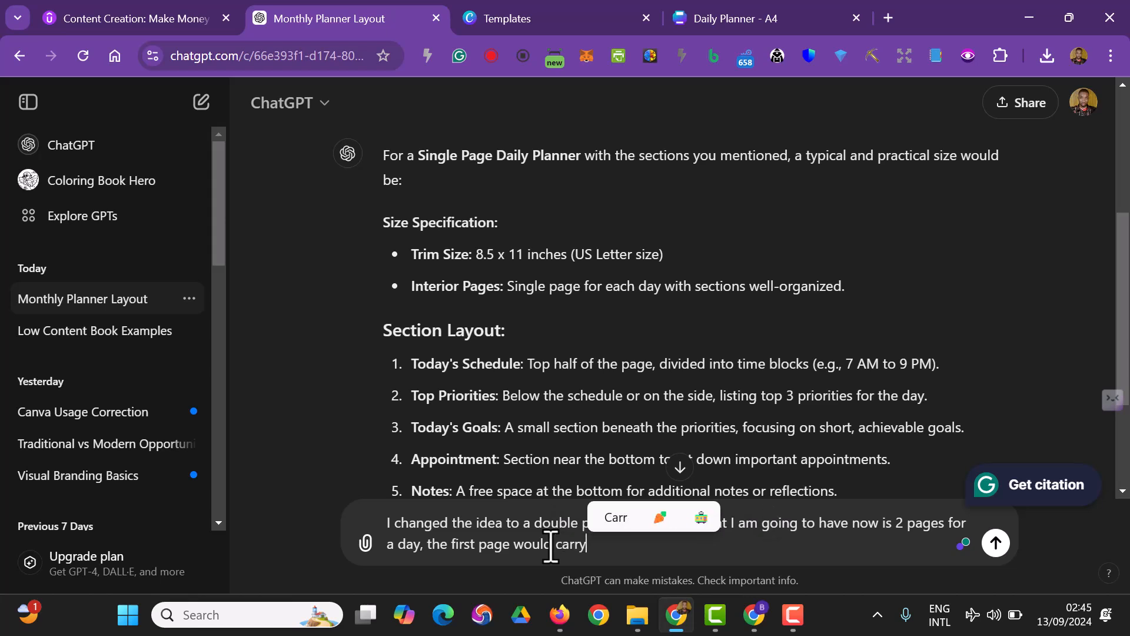
text( today)
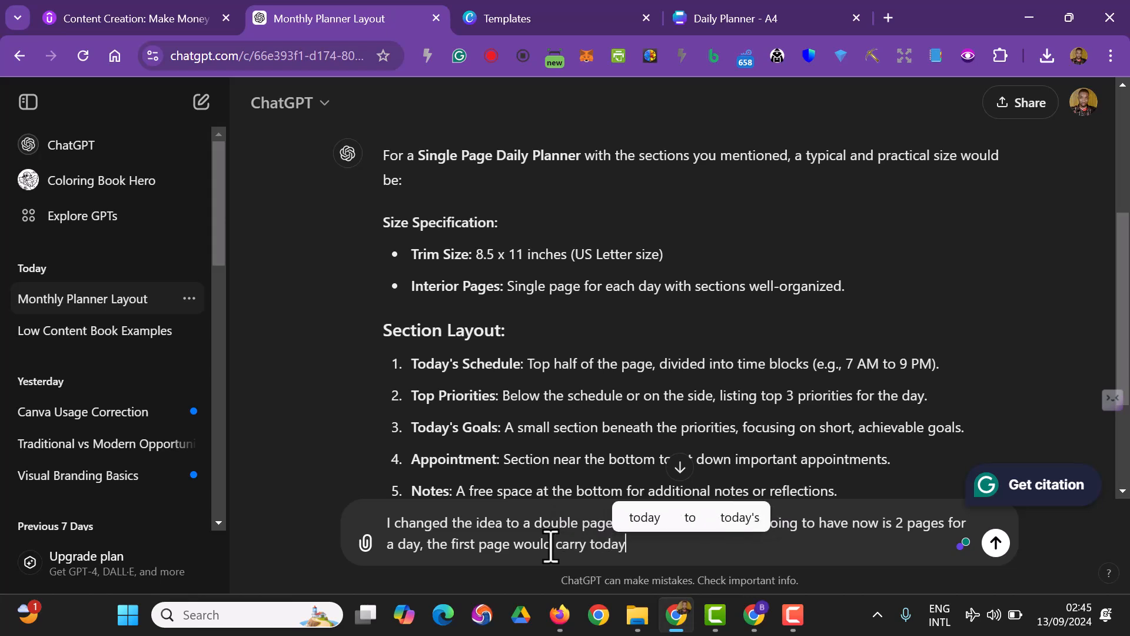
text('s schedule and appo)
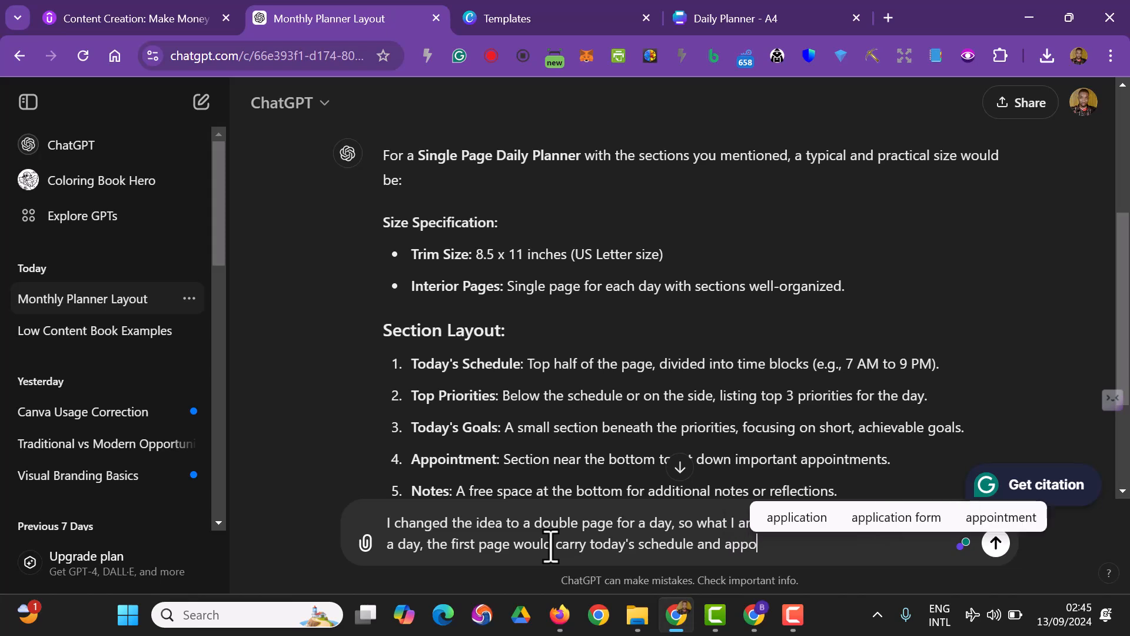
text(intment.)
Add a separate paragraph to the message reading "The second page carries top priorities, today's goal and personal note."
key(shift+Return)
key(shift+Return)
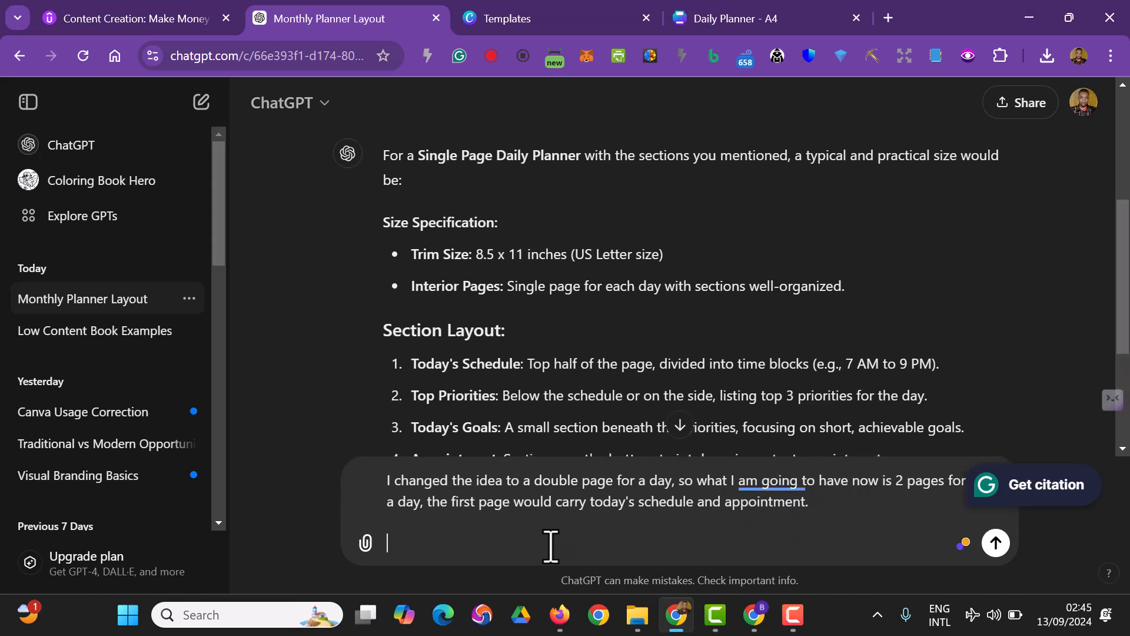
text(The seco)
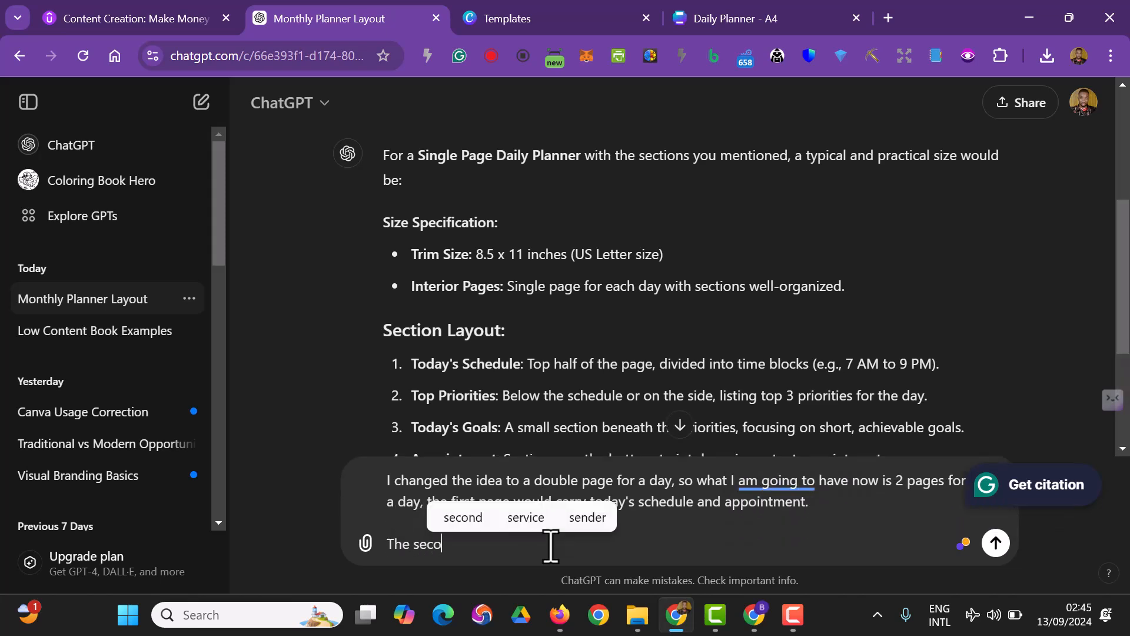
text(nd page c)
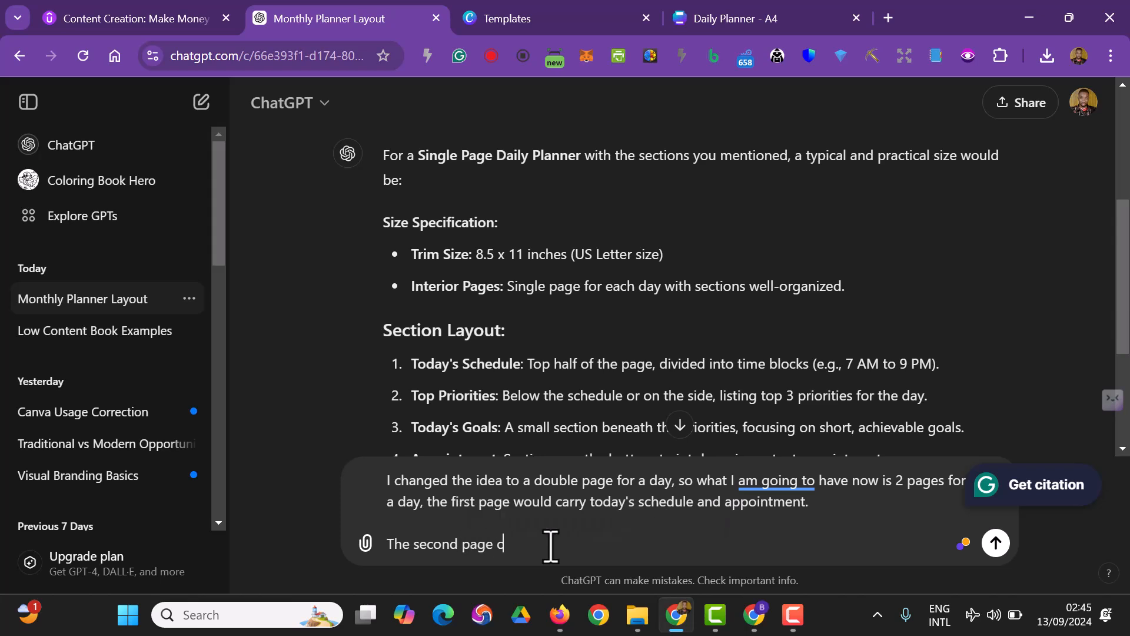
text(arries top priorities, today's)
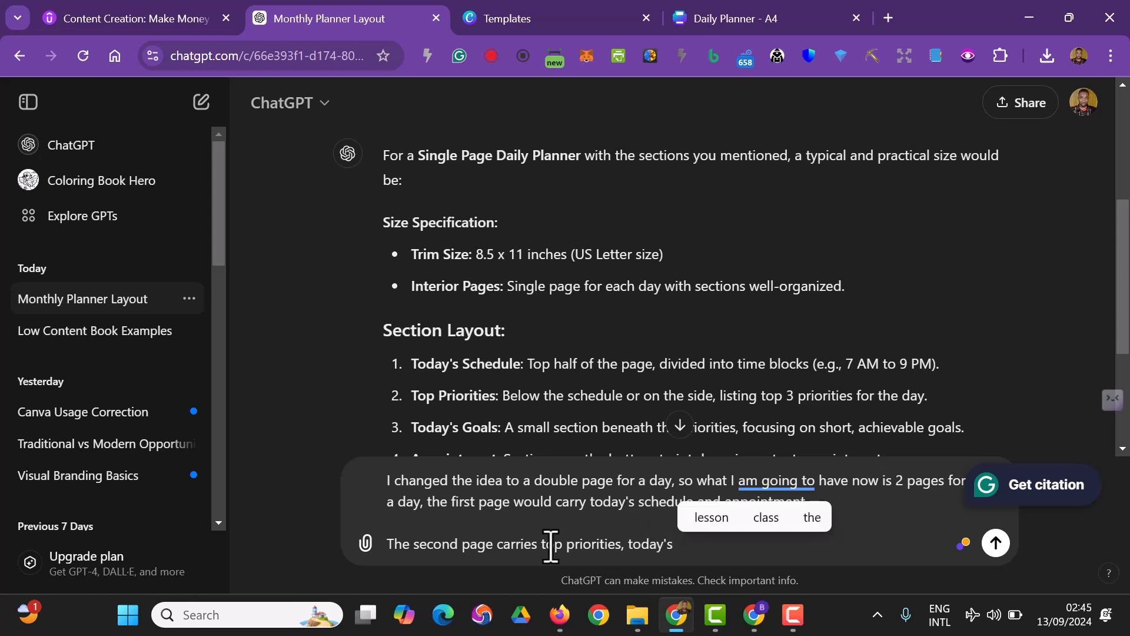
text( goal and n)
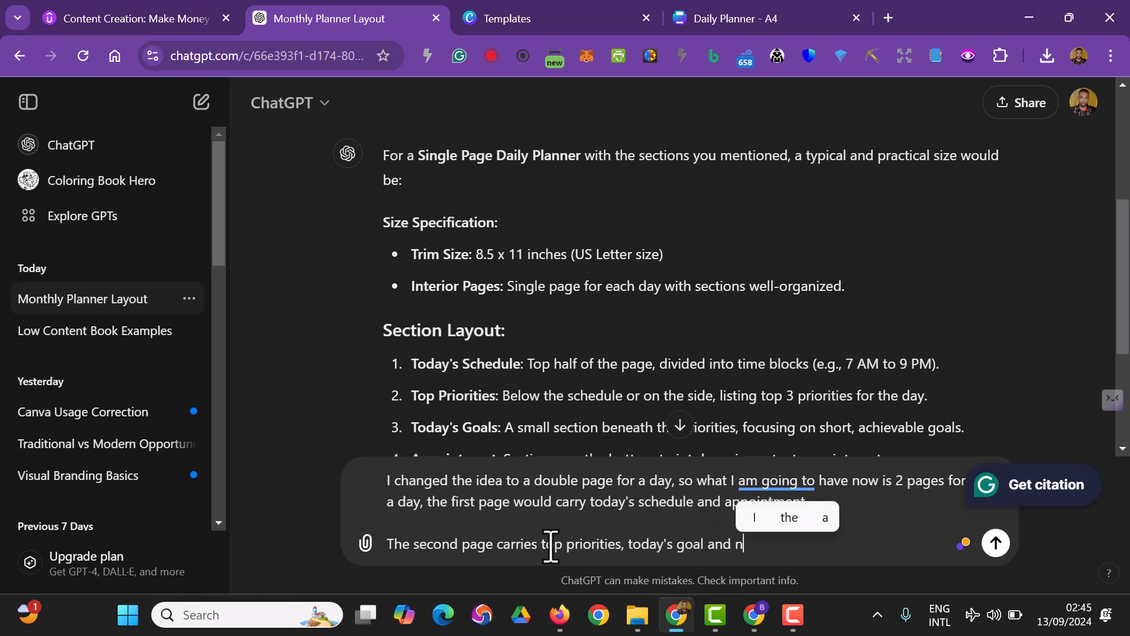
text(otes)
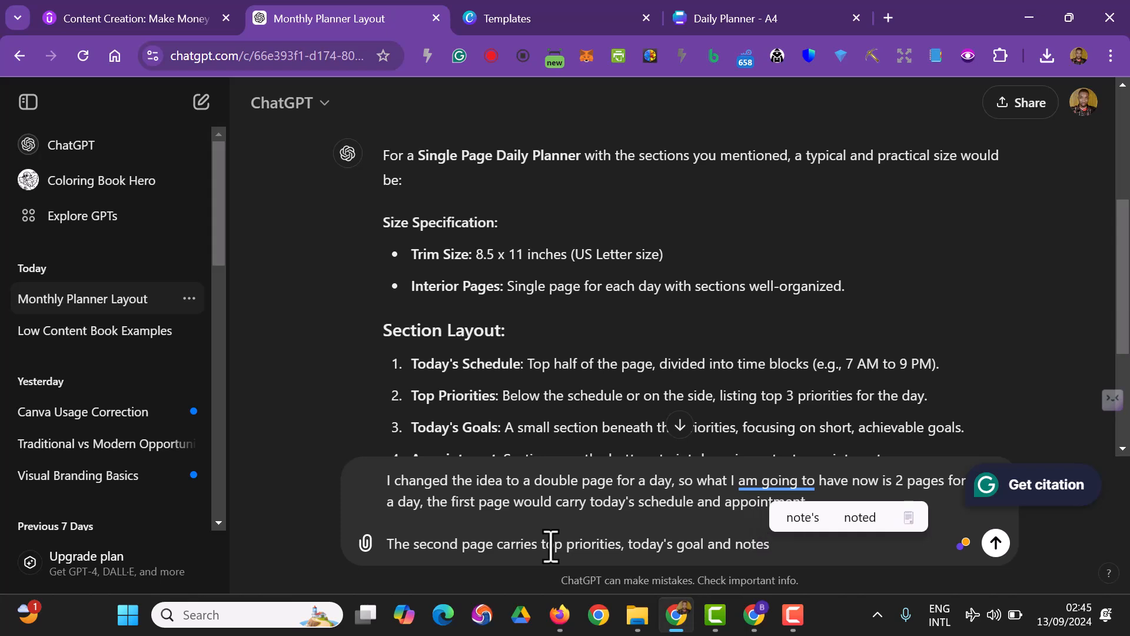
key(ctrl+Left)
text(pe)
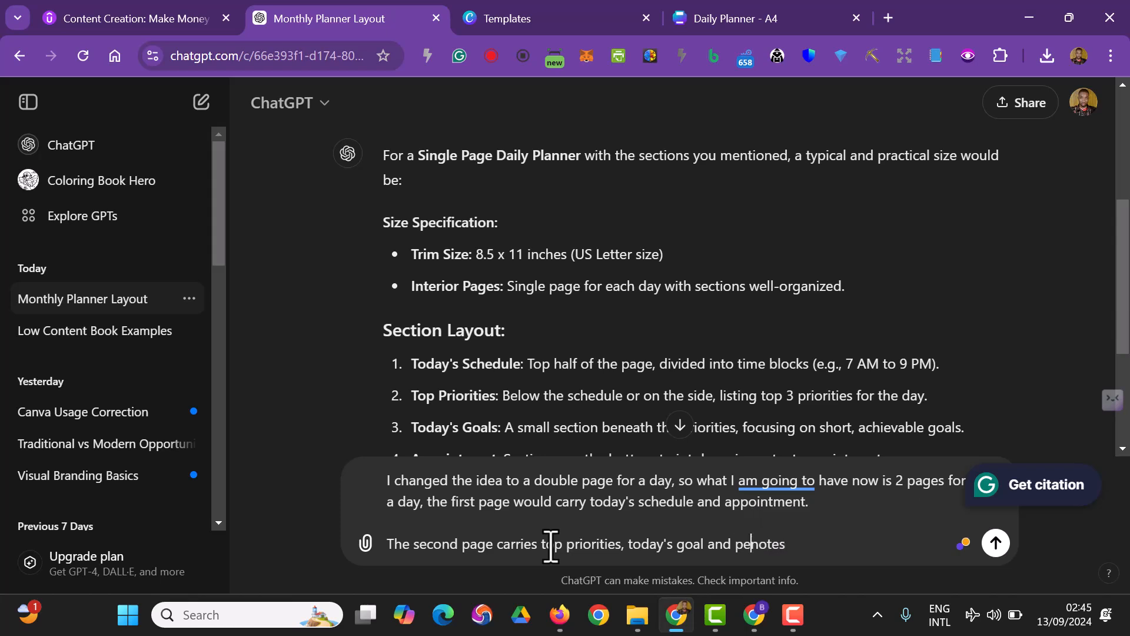
key(End)
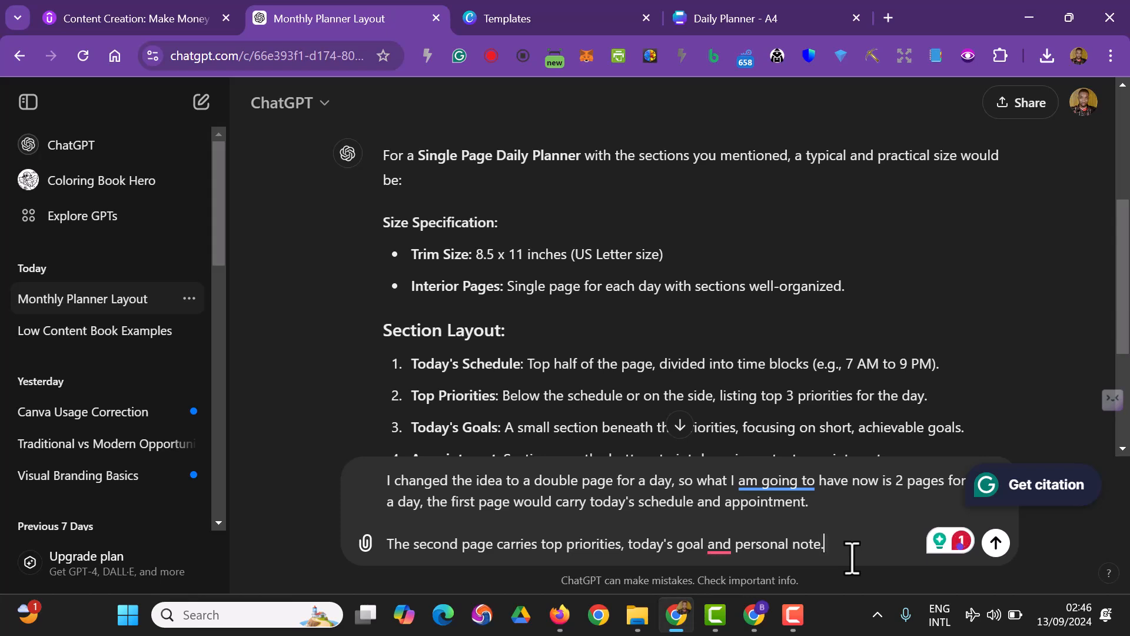
Add the closing paragraph "How many pages do you think I can make this for an Amazon Book" and send the message
key(shift+Return)
key(shift+Return)
text(How many pages do you think I can make this for an)
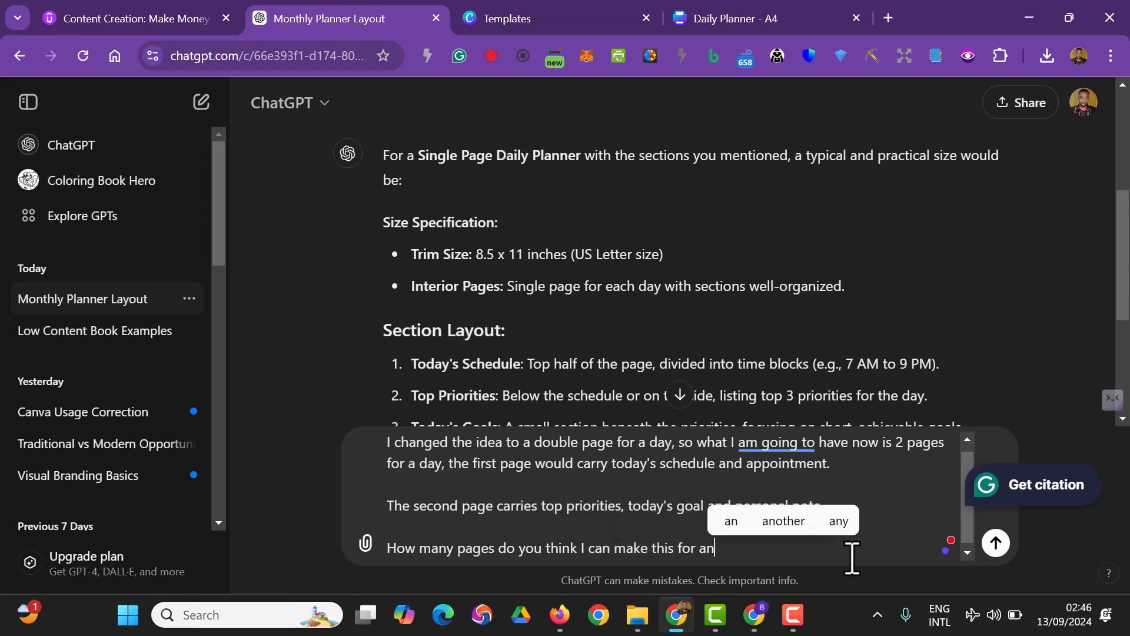
text( Amazon Book)
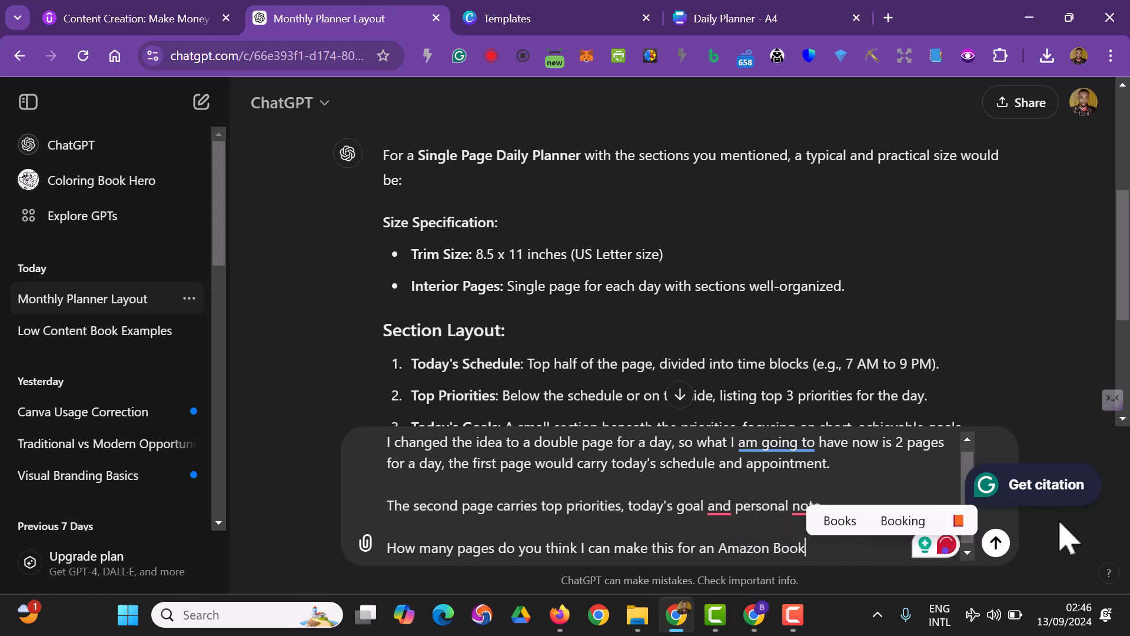
click(1004, 550)
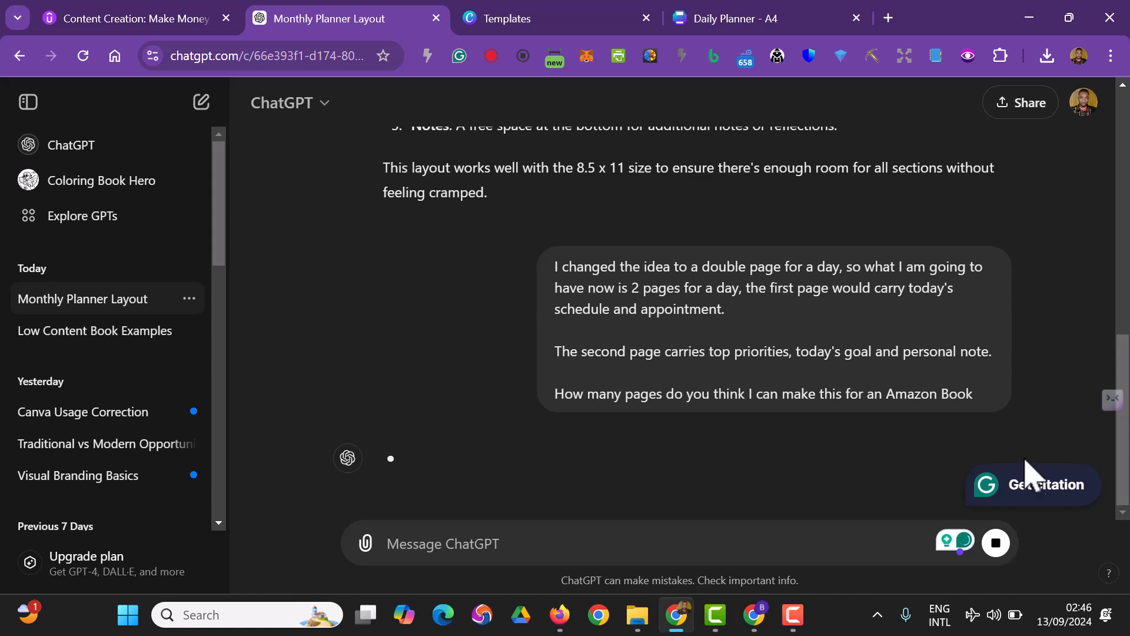
Switch to the Canva Daily Planner design and change page 2's "NOTES" heading to "PERSONAL NOTES"
click(689, 24)
scroll(721, 439, down, 3)
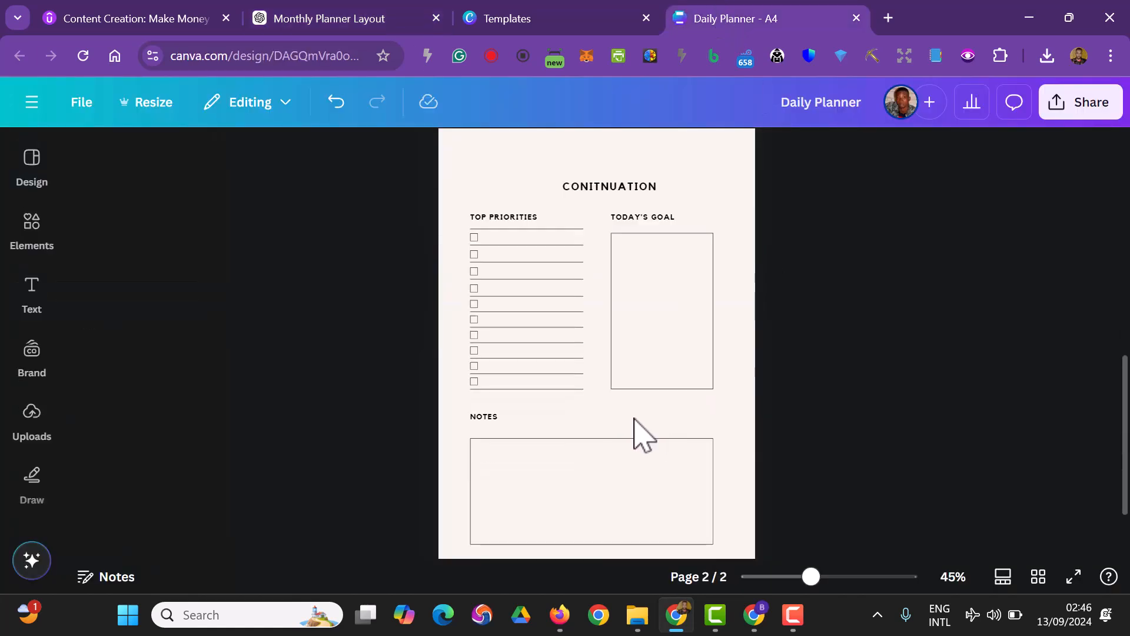
double_click(499, 418)
key(BackSpace)
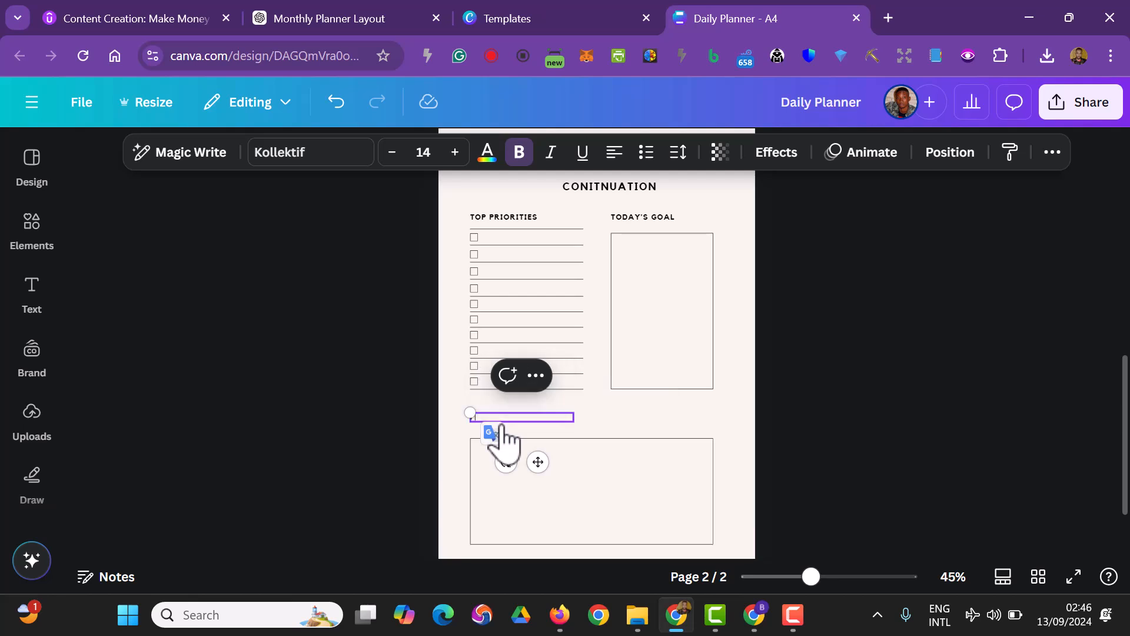
text(PERSONAL NOTES)
click(895, 459)
Shorten the box under "PERSONAL NOTES" on page 2 by raising its lower edge slightly
scroll(900, 460, down, 2)
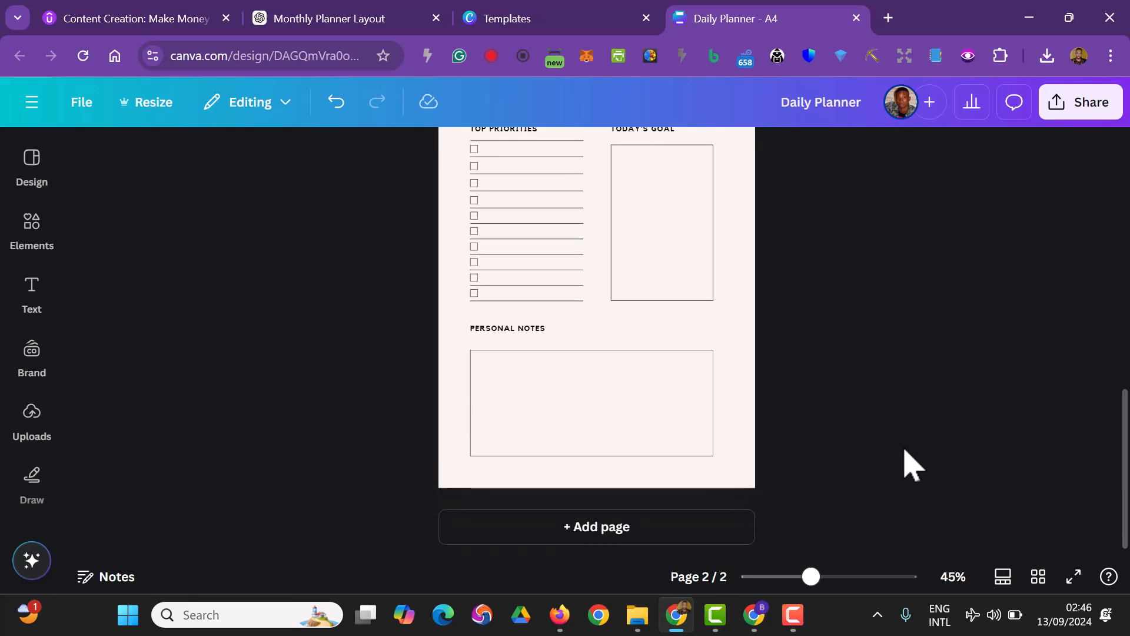
click(612, 453)
drag(597, 462, 601, 442)
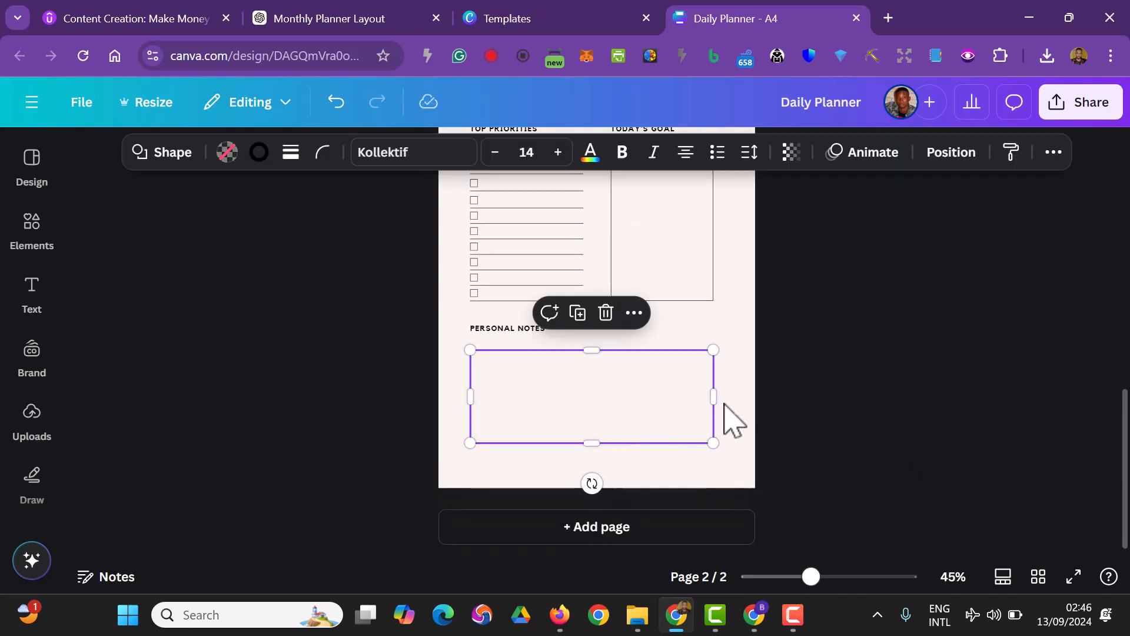
click(877, 448)
scroll(883, 454, up, 2)
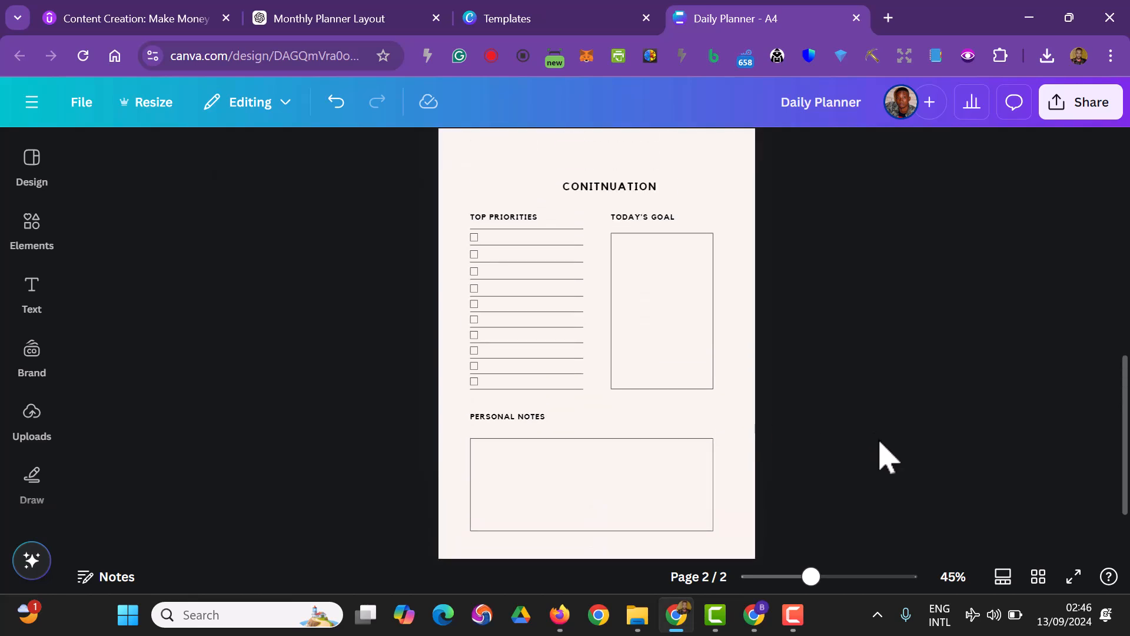
drag(821, 531, 485, 208)
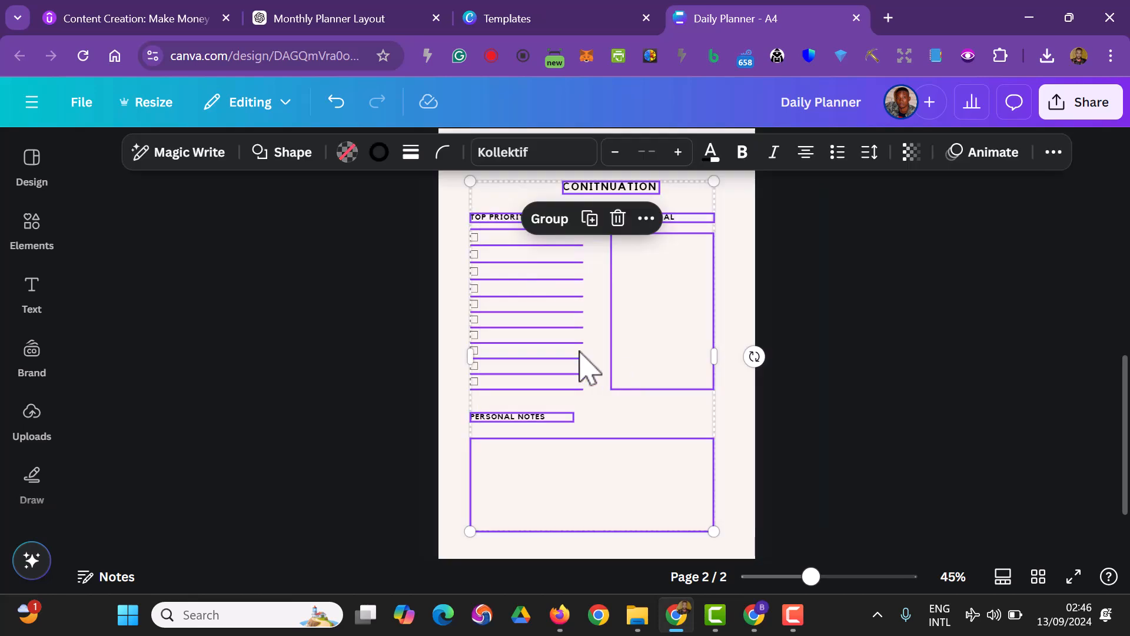
drag(567, 345, 581, 338)
key(ctrl+z)
Select all the elements on page 2, including the checkboxes, and shift them together slightly up and to the right
drag(834, 543, 393, 177)
drag(507, 354, 521, 332)
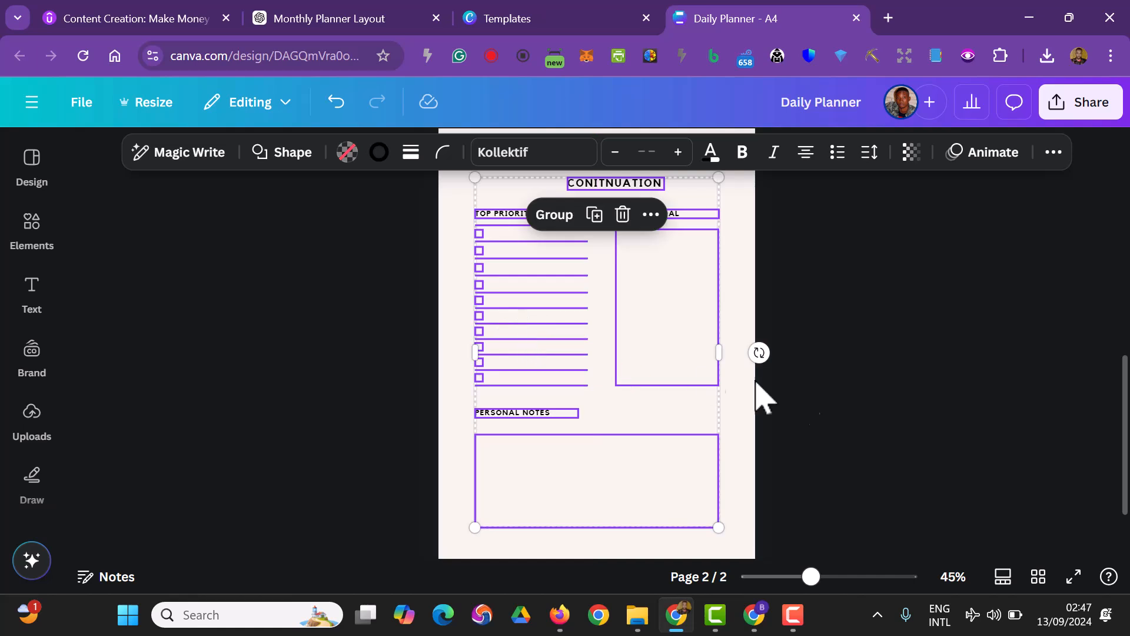
click(878, 434)
scroll(878, 437, up, 5)
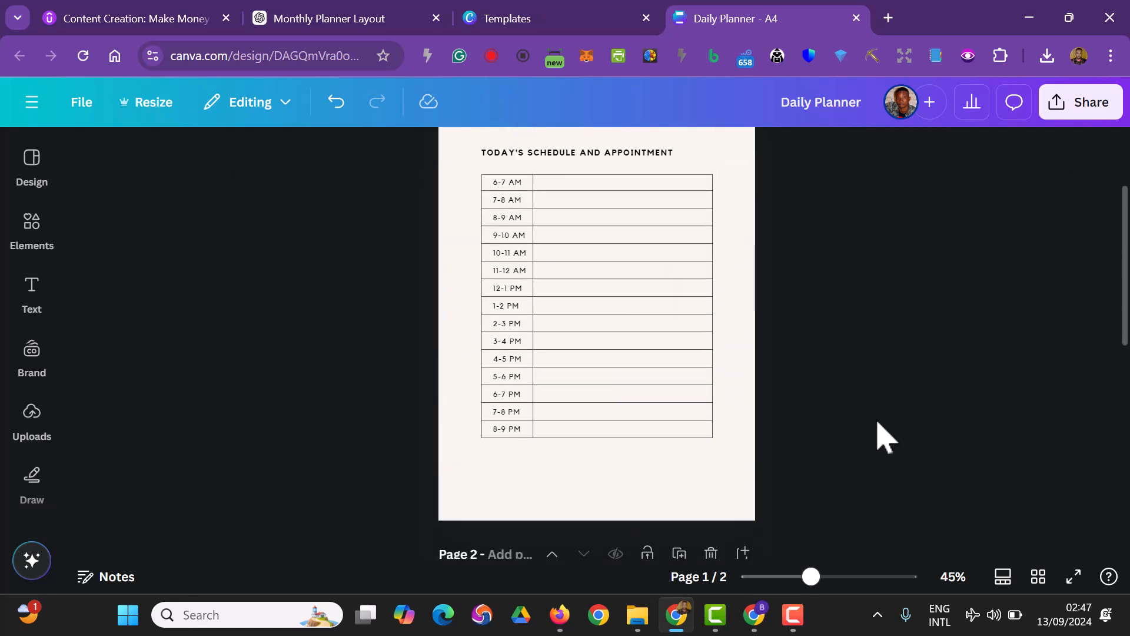
scroll(877, 437, up, 3)
scroll(880, 432, down, 2)
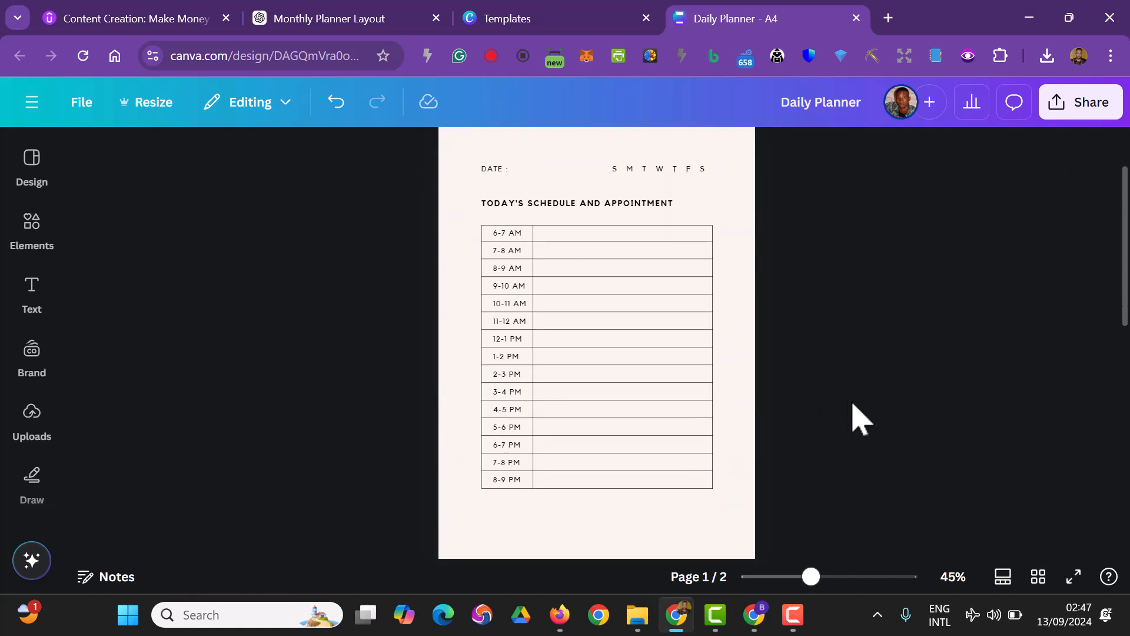
Select all the elements on page 1, from the date line to the schedule table, and shift them together slightly down
drag(446, 169, 723, 498)
mouse_move(605, 339)
mouse_down()
mouse_move(614, 357)
mouse_move(605, 359)
mouse_up()
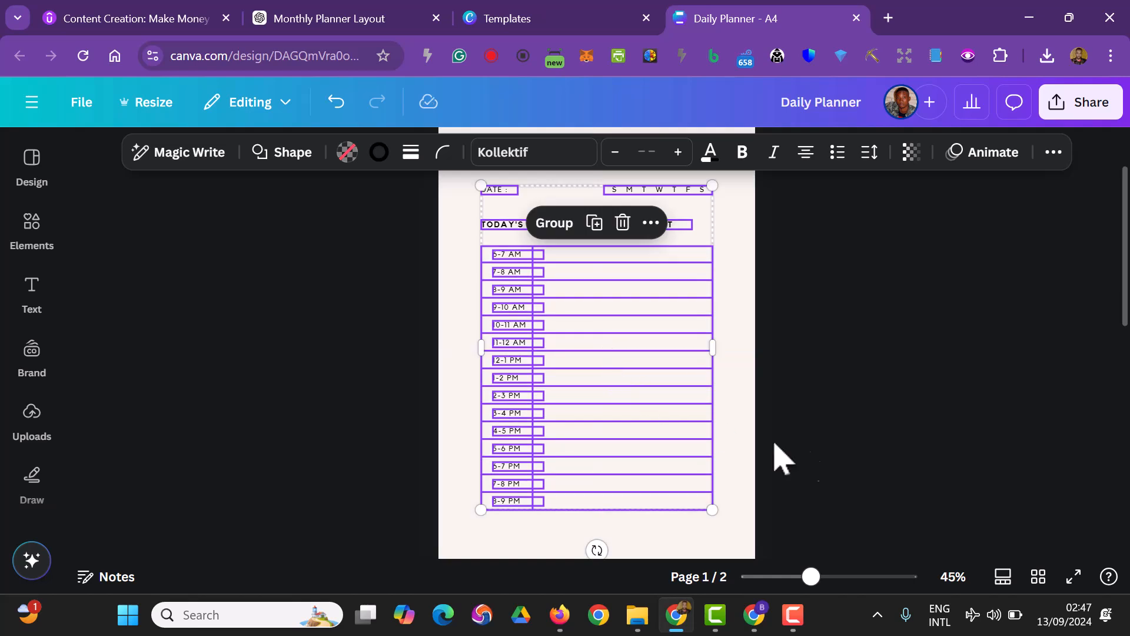
click(902, 479)
scroll(903, 479, up, 1)
scroll(905, 481, down, 3)
scroll(911, 482, down, 8)
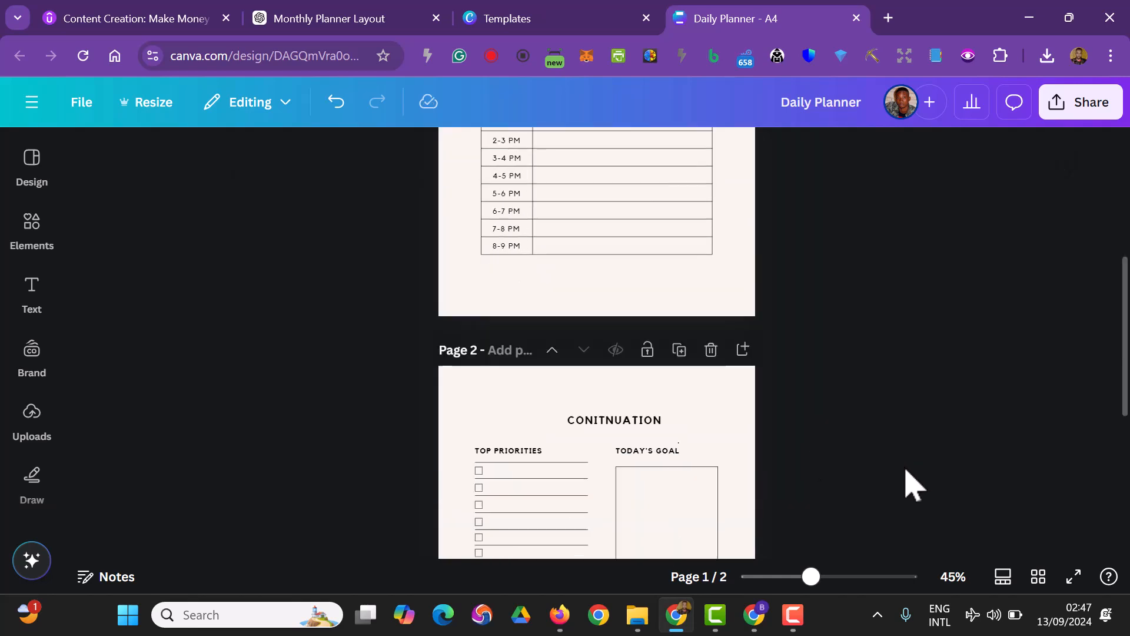
scroll(915, 489, up, 4)
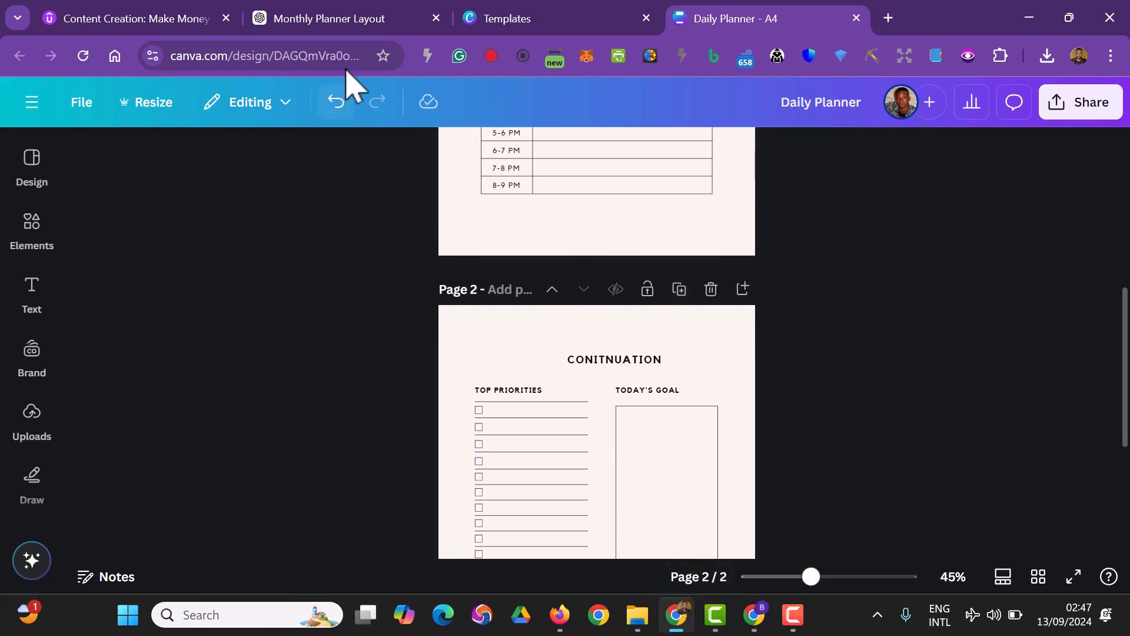
Switch to the ChatGPT conversation and review the page-count calculations for the double-page daily planner, comparing them with the Canva design
click(342, 23)
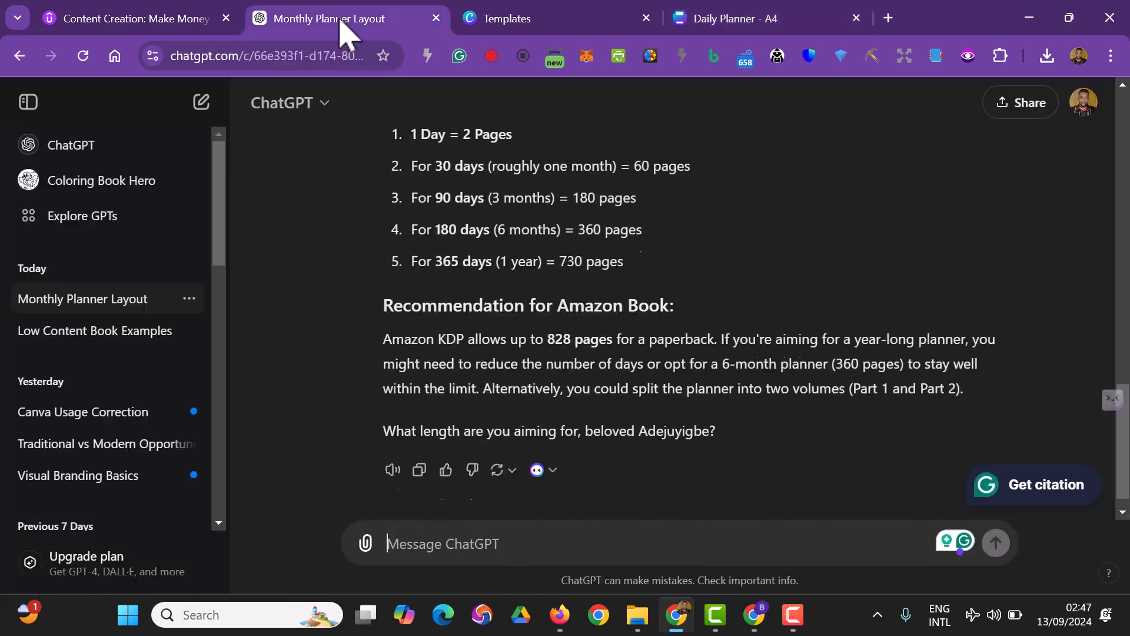
scroll(551, 346, up, 3)
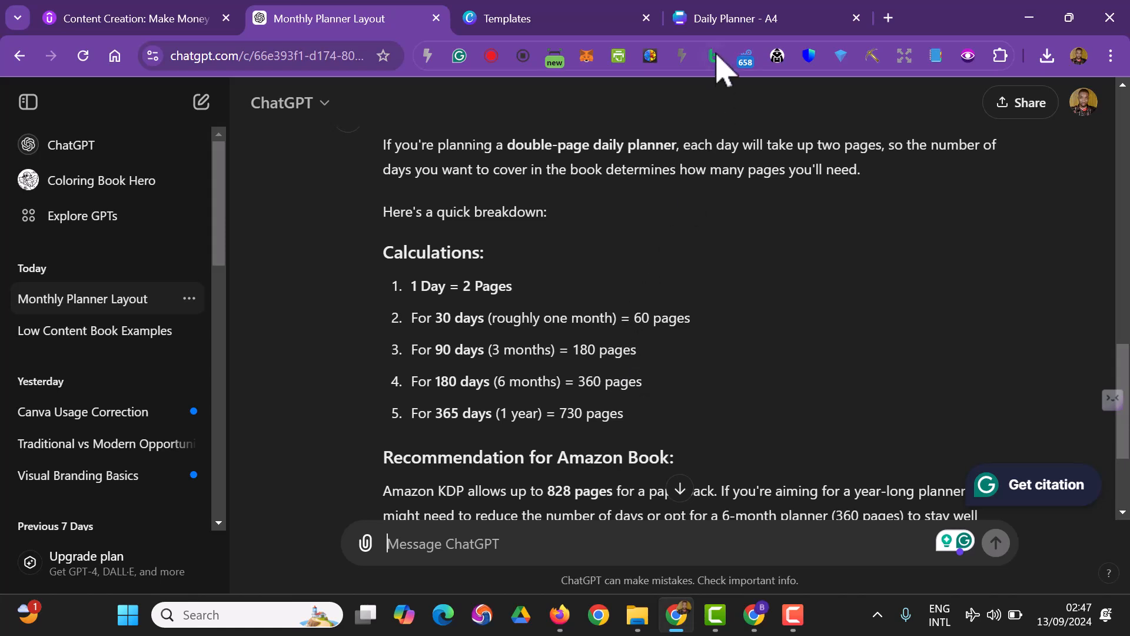
click(729, 19)
scroll(782, 462, up, 7)
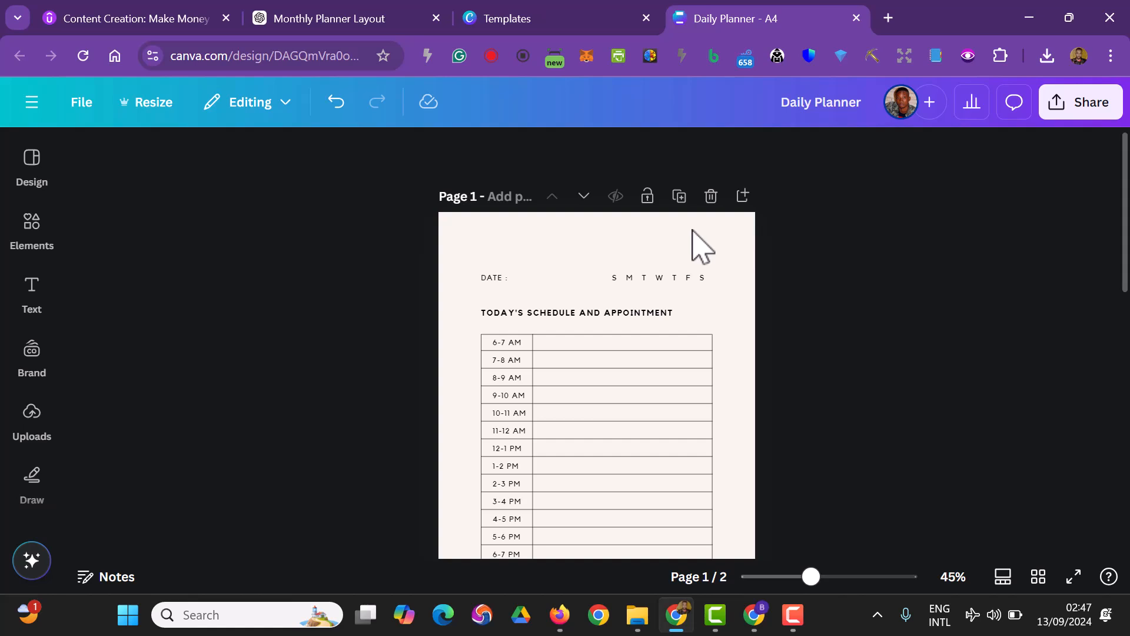
click(283, 14)
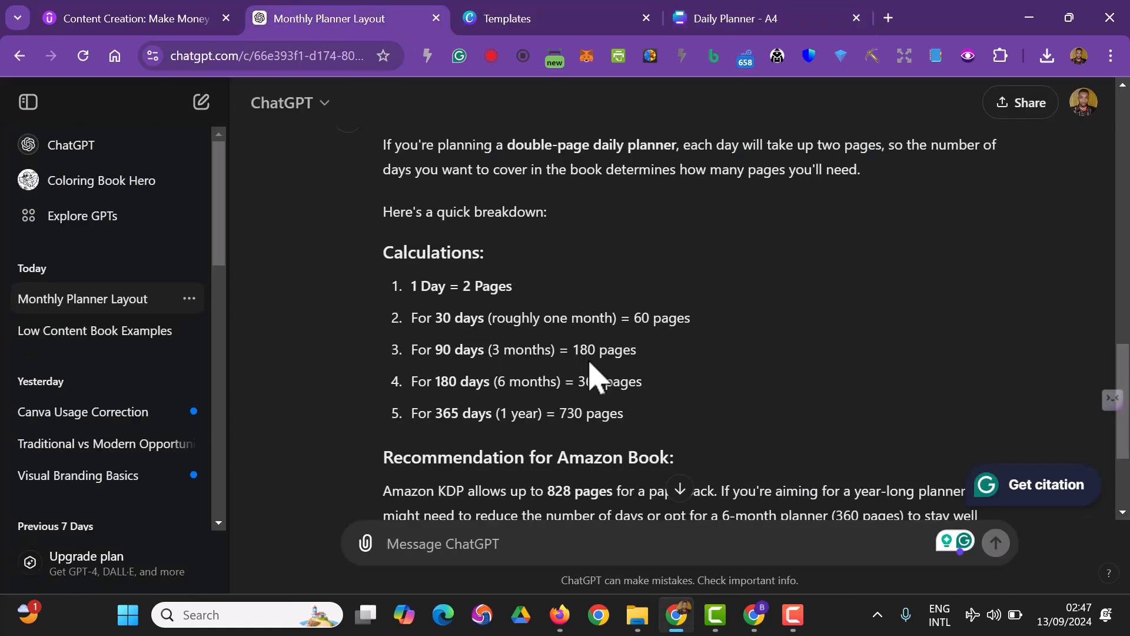
Switch back to the Canva Daily Planner design, duplicate the schedule page and move the copy below the "CONITNUATION" page
click(729, 16)
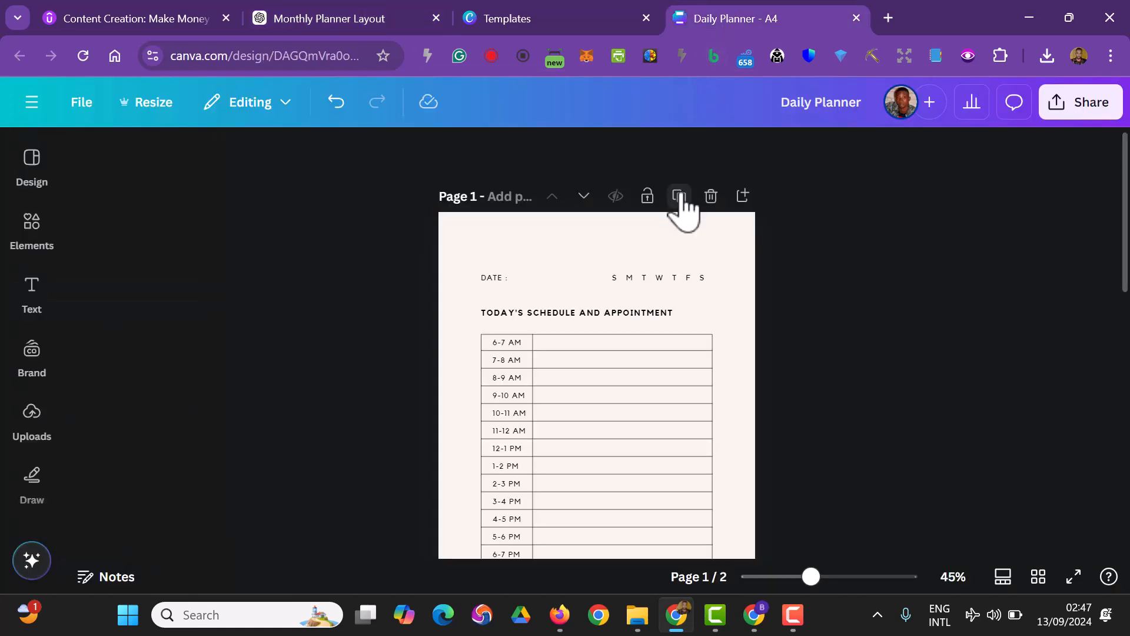
scroll(782, 328, down, 5)
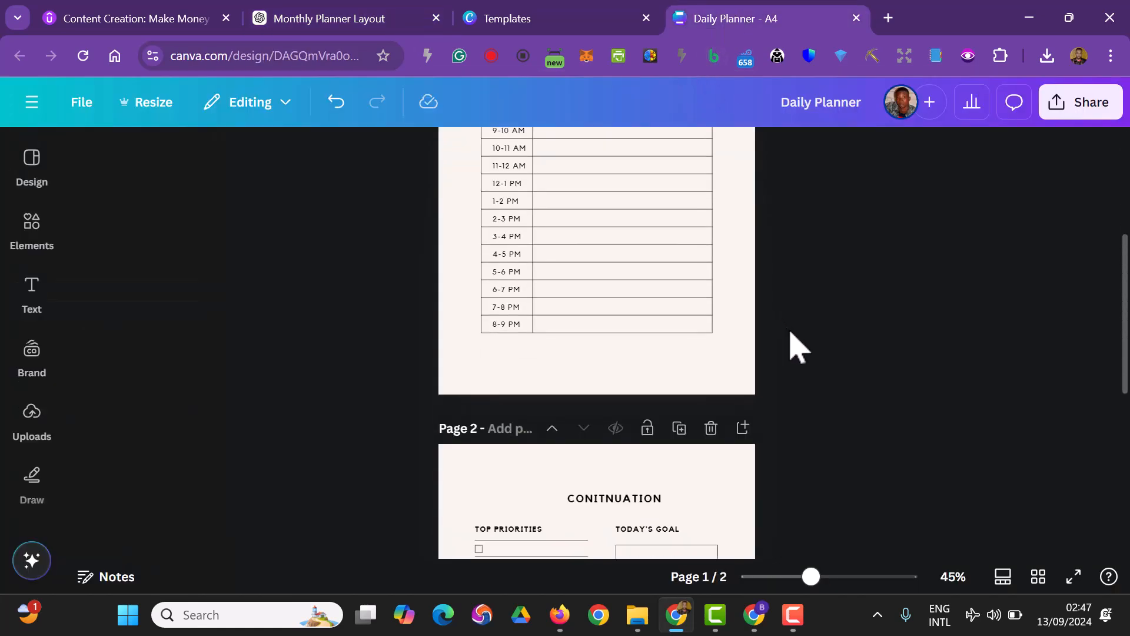
scroll(797, 346, up, 2)
scroll(801, 335, up, 4)
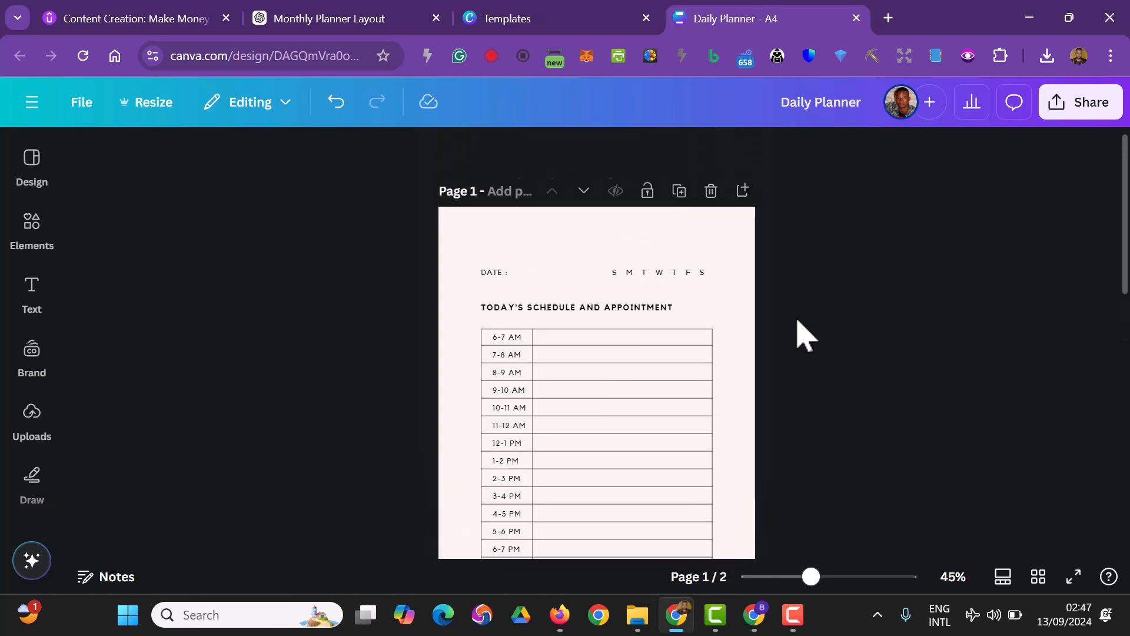
click(680, 197)
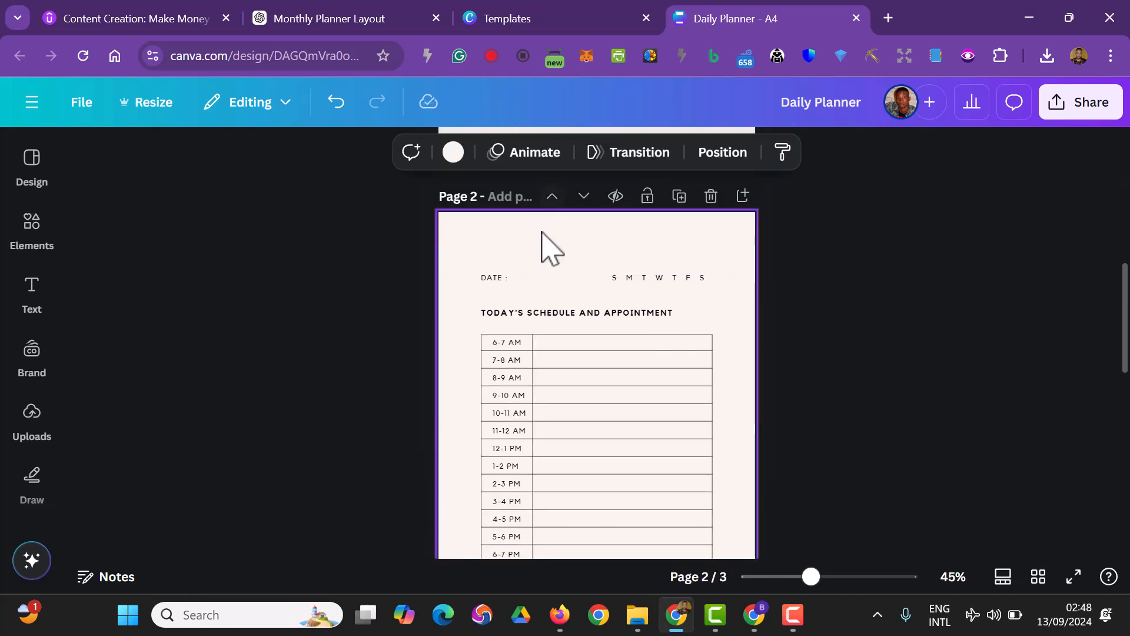
click(584, 196)
scroll(833, 398, up, 10)
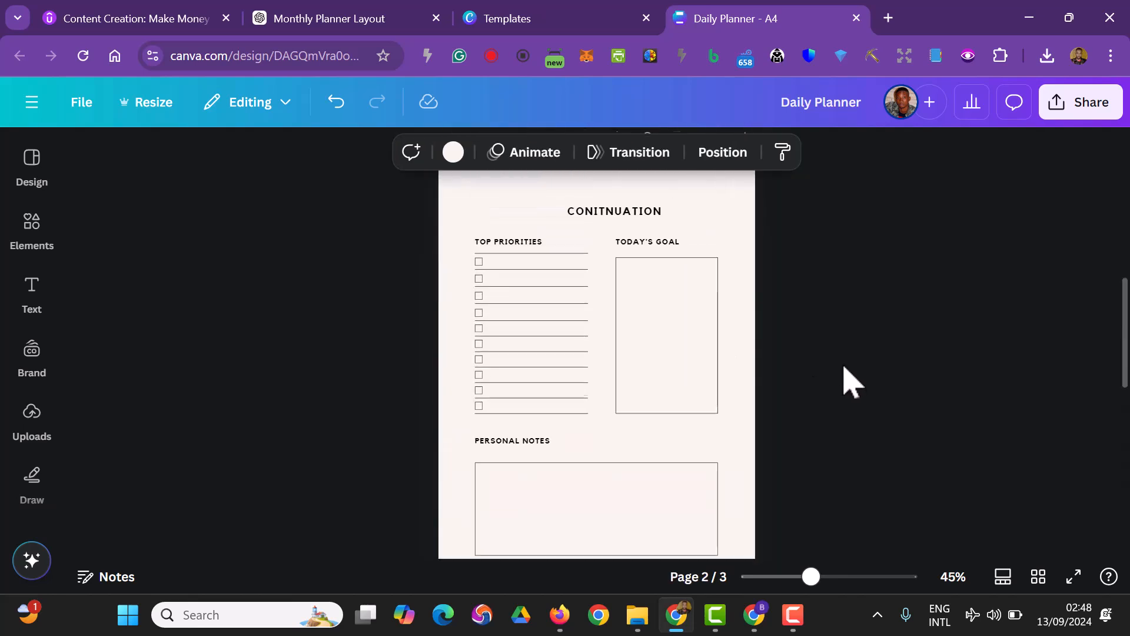
Duplicate the "CONITNUATION" page and move the copy below the second schedule page
click(680, 318)
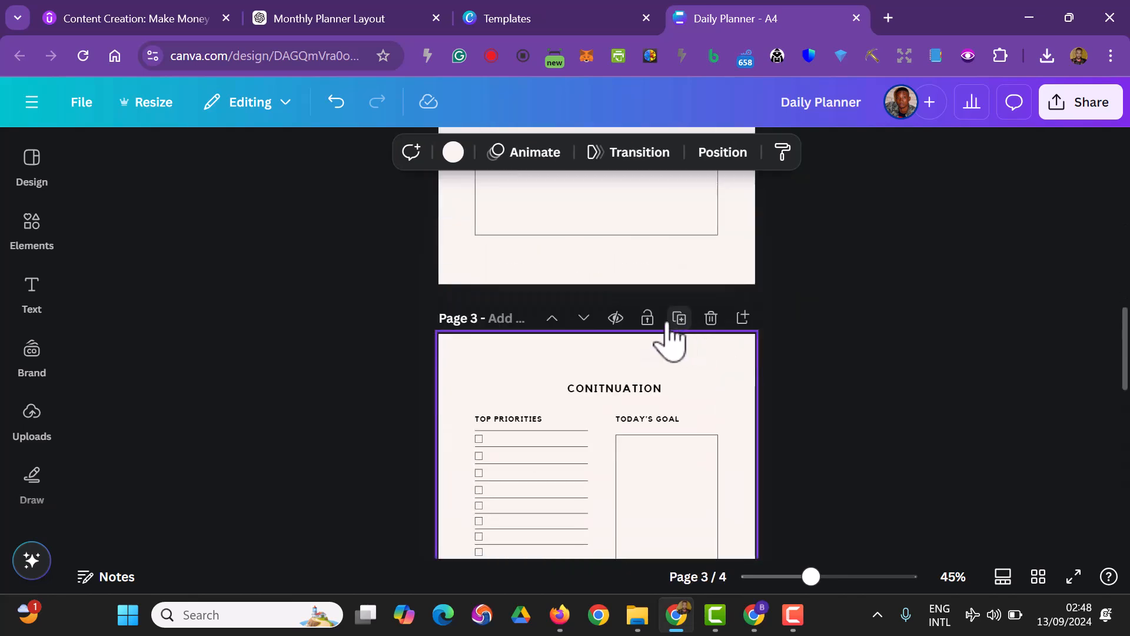
scroll(726, 373, down, 3)
scroll(764, 374, down, 5)
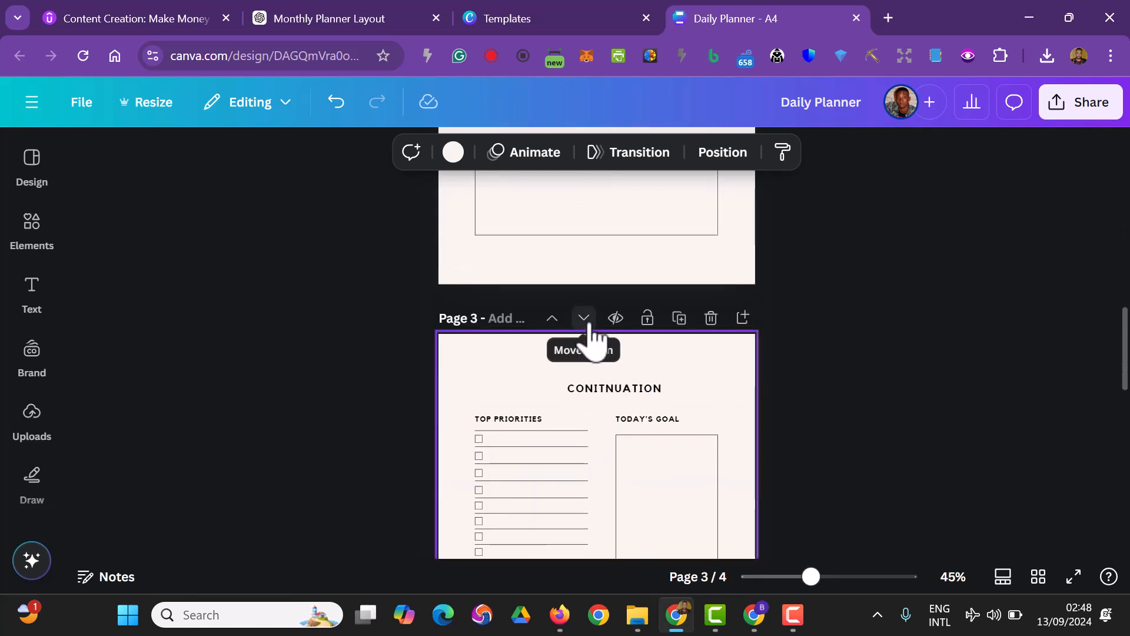
click(584, 318)
scroll(794, 437, up, 3)
scroll(802, 436, up, 8)
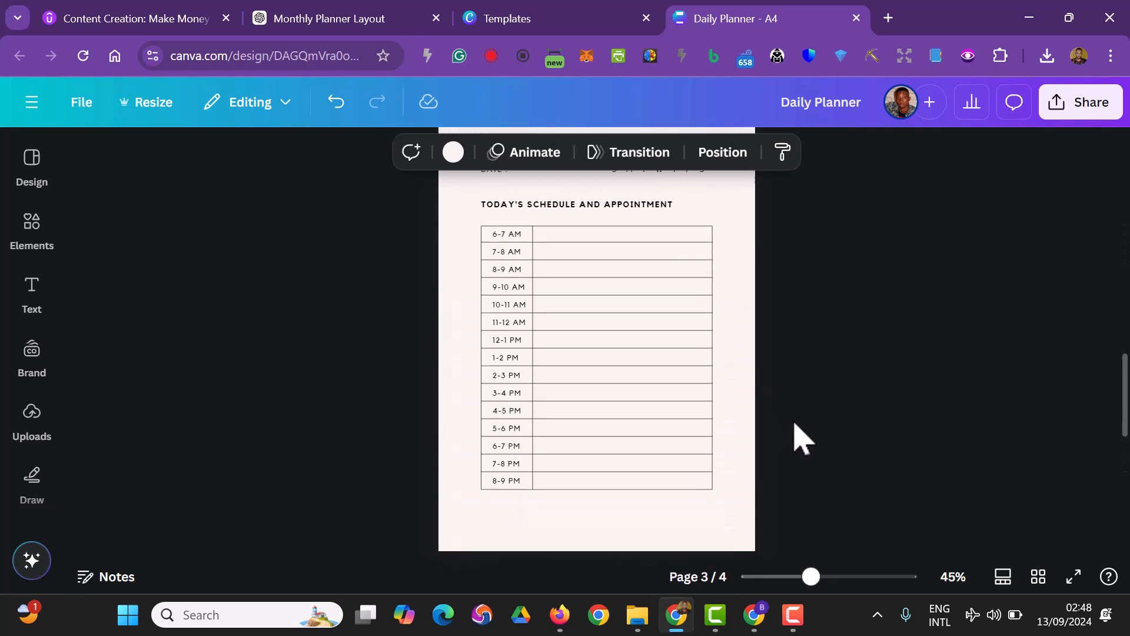
scroll(791, 547, down, 3)
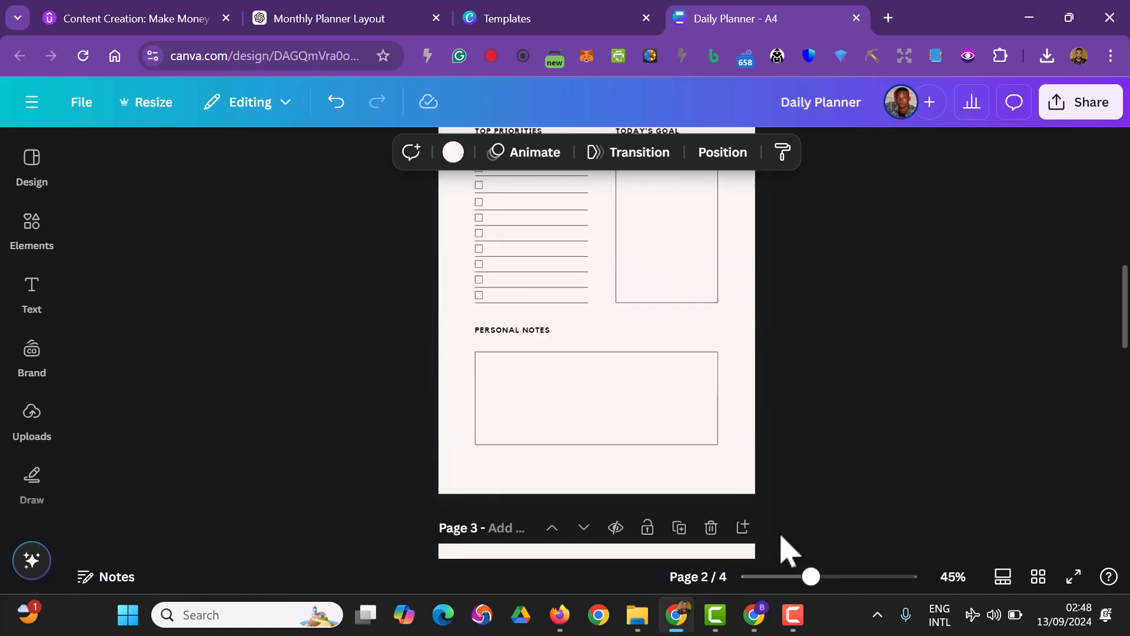